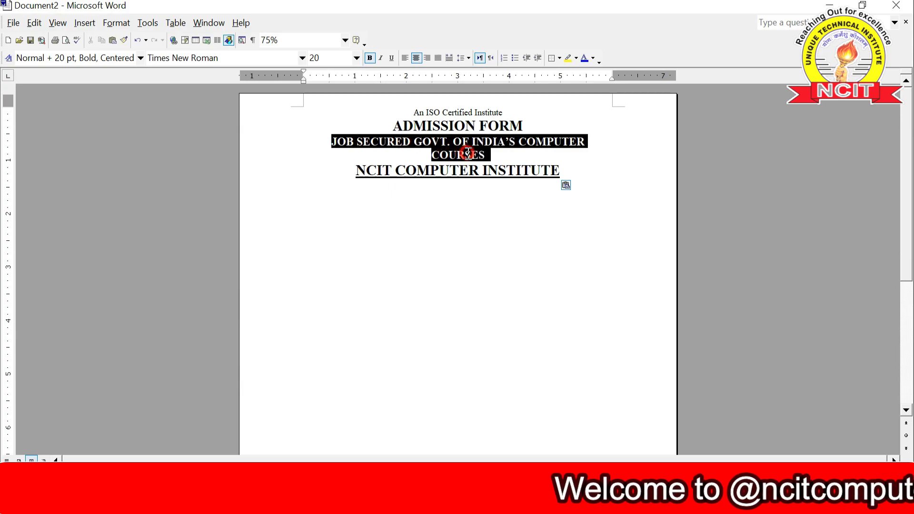
Set the font size of the JOB SECURED GOVT. OF INDIA'S COMPUTER COURSES line to 14
{"action": "left_click", "coordinate": [357, 58]}
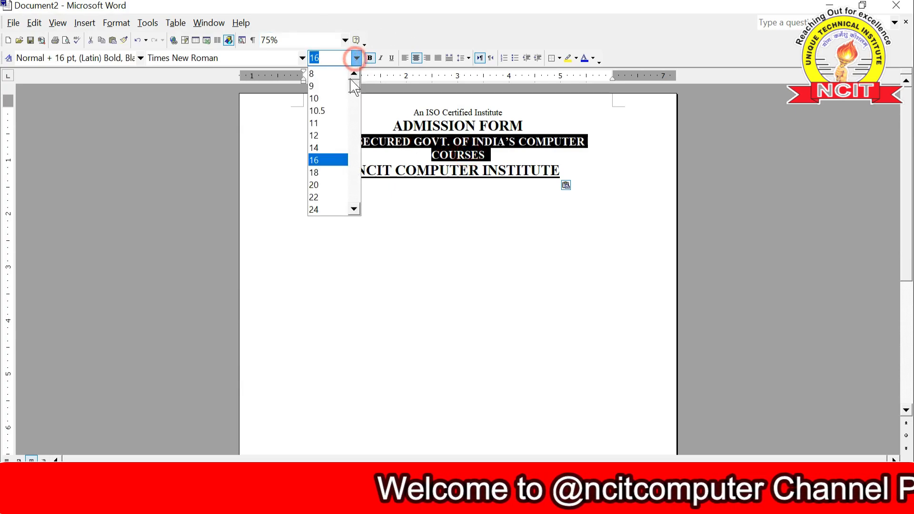
{"action": "left_click", "coordinate": [314, 147]}
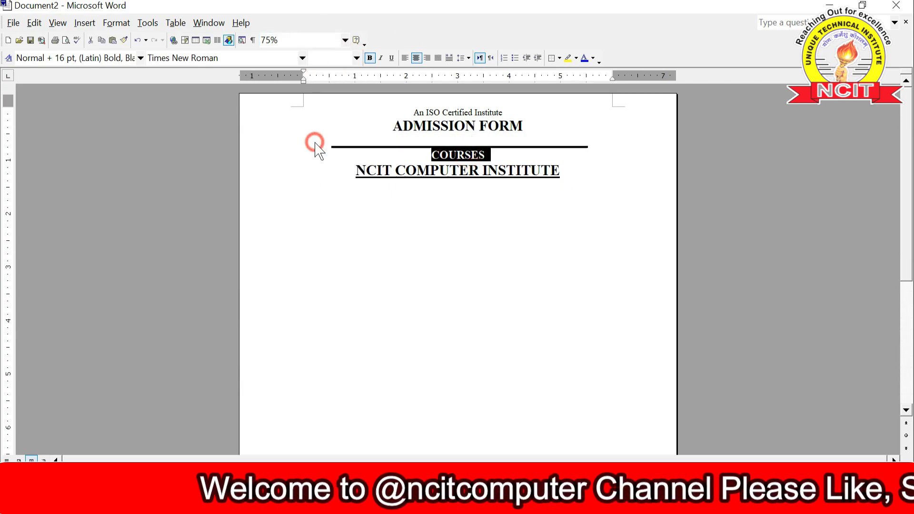
{"action": "left_click", "coordinate": [409, 182]}
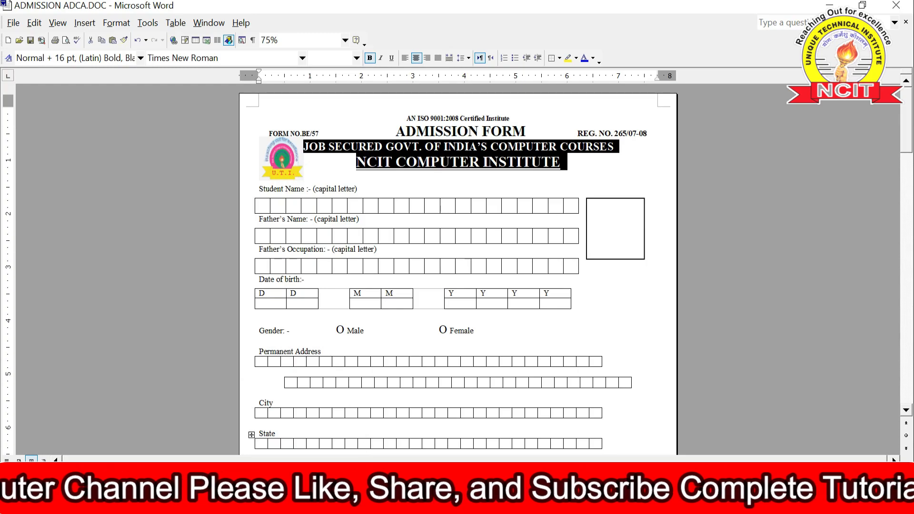
Return to Document2 and insert the picture images.jpg from the desktop's INVOICE FORMAT folder below the heading
{"action": "left_click", "coordinate": [395, 417]}
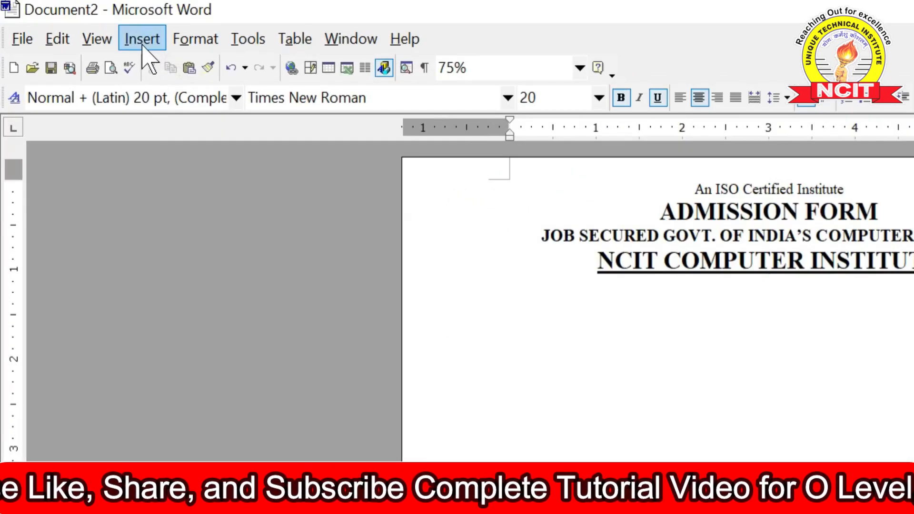
{"action": "left_click", "coordinate": [90, 25]}
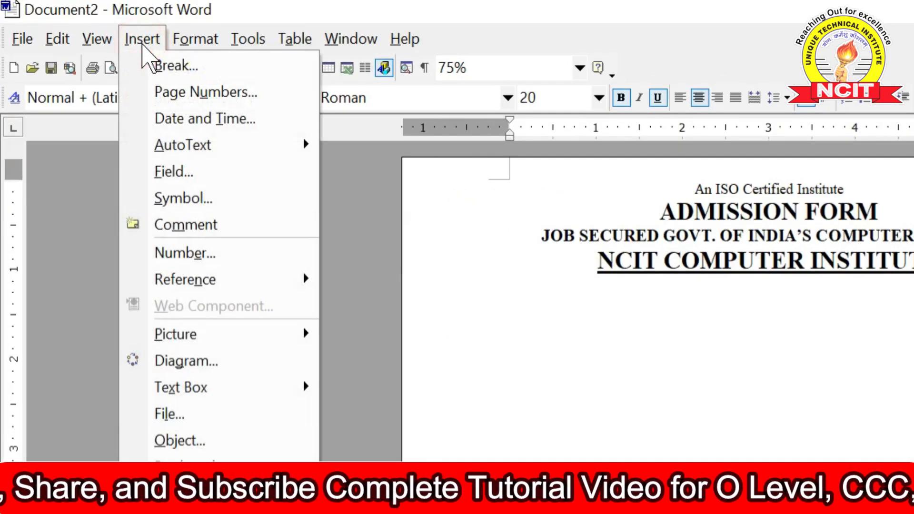
{"action": "left_click", "coordinate": [184, 335]}
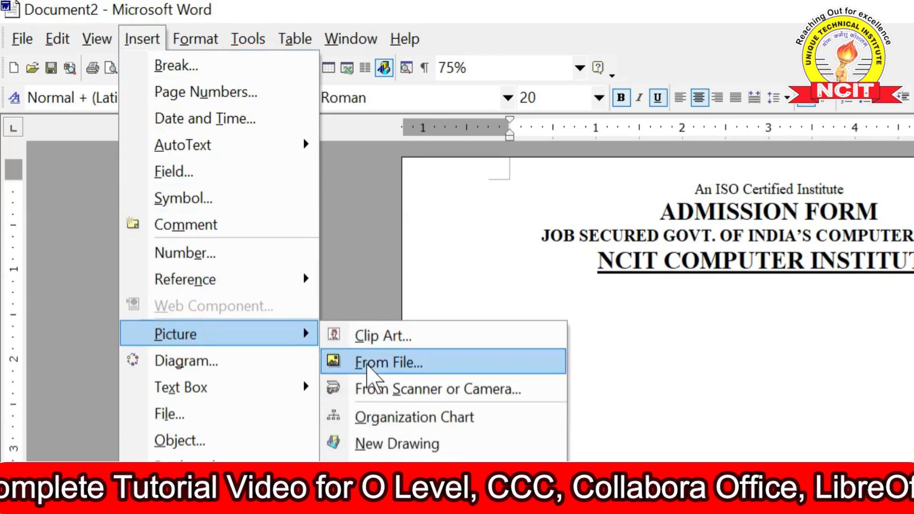
{"action": "left_click", "coordinate": [369, 364]}
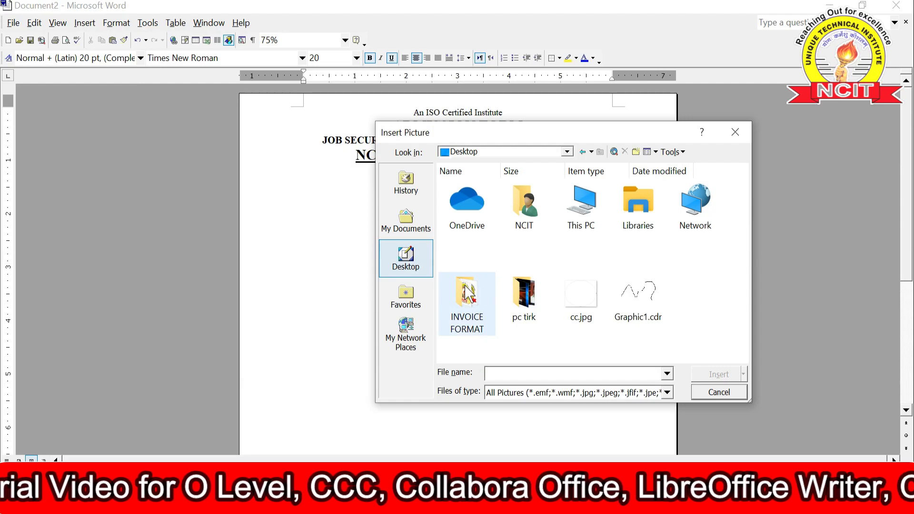
{"action": "double_click", "coordinate": [469, 292]}
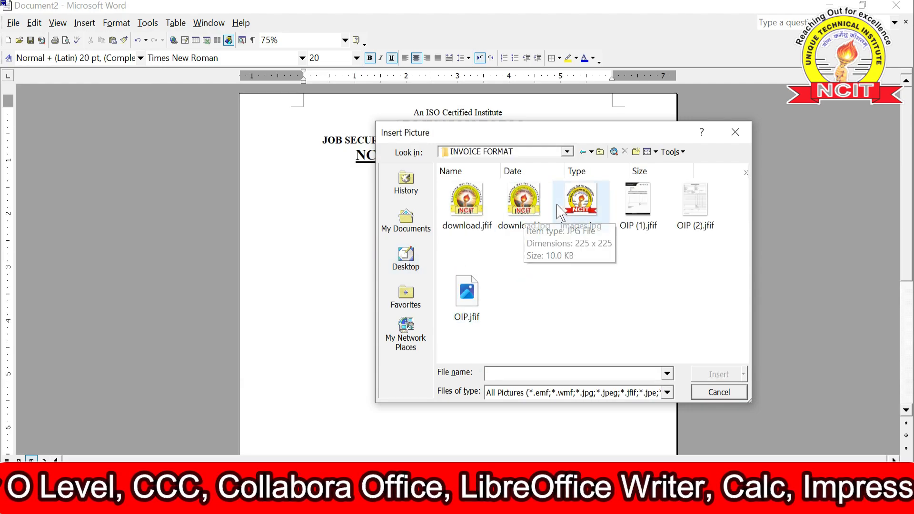
{"action": "left_click", "coordinate": [580, 200]}
{"action": "left_click", "coordinate": [699, 375]}
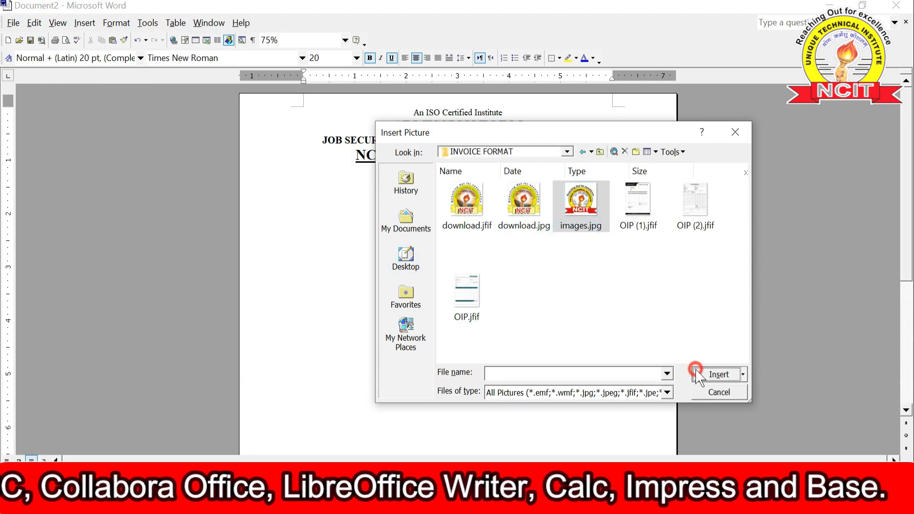
Select the inserted logo and display the Picture toolbar floating over the page
{"action": "left_click", "coordinate": [473, 242]}
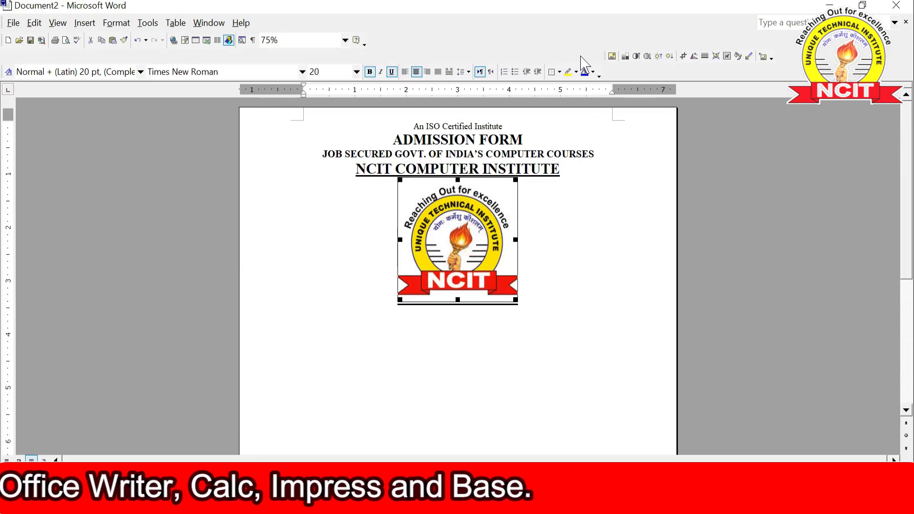
{"action": "left_click_drag", "start_coordinate": [602, 56], "coordinate": [367, 347]}
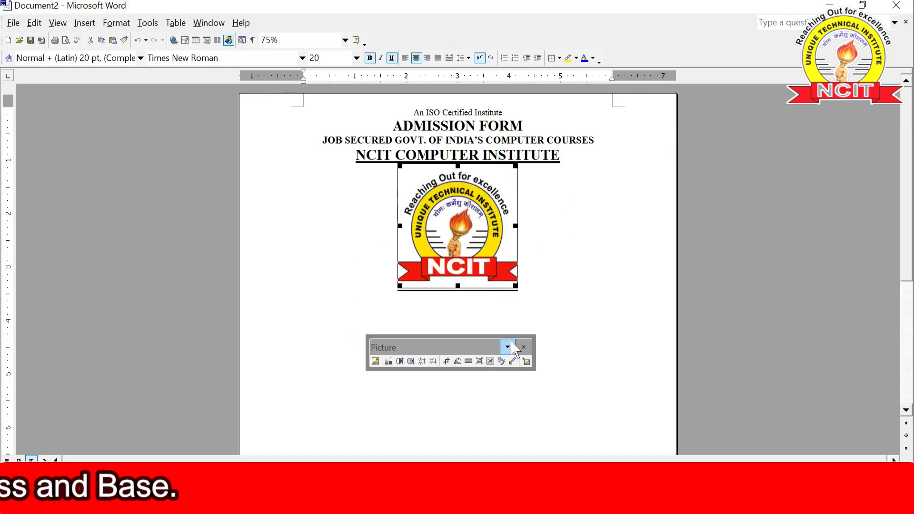
{"action": "left_click", "coordinate": [523, 347]}
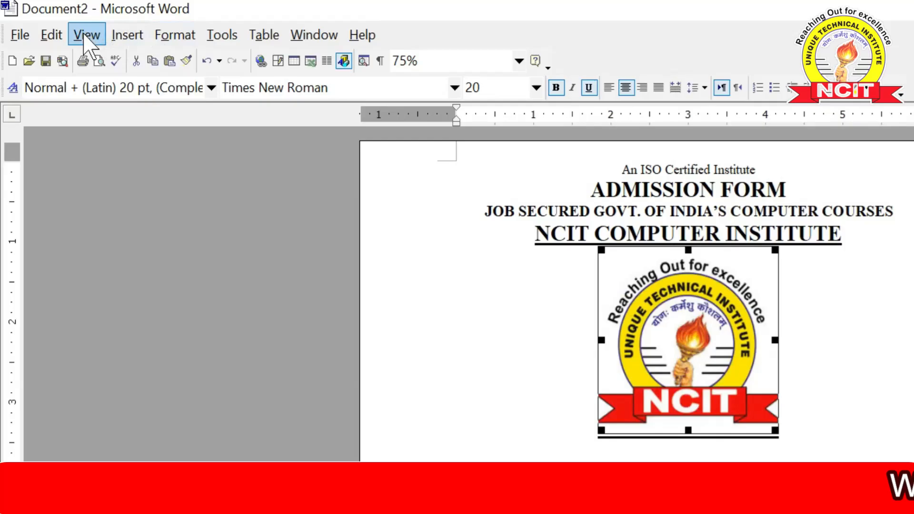
{"action": "left_click", "coordinate": [57, 23]}
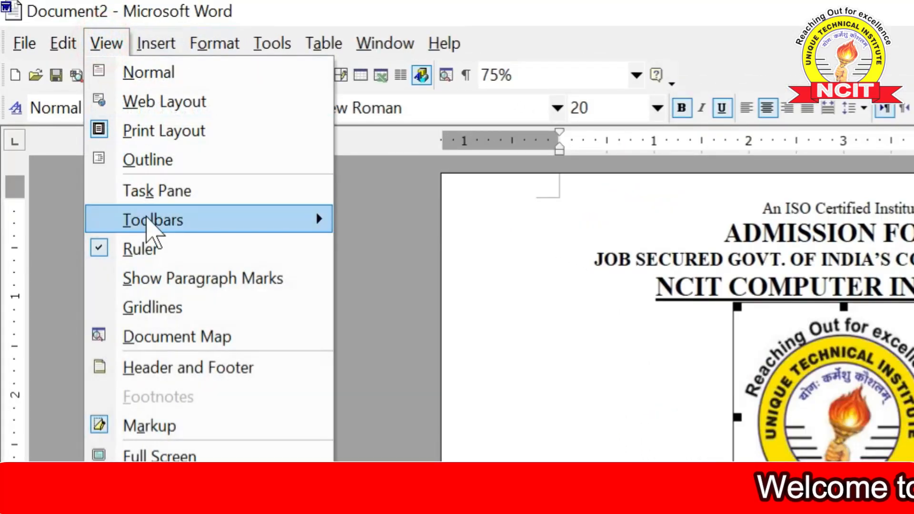
{"action": "mouse_move", "coordinate": [143, 224]}
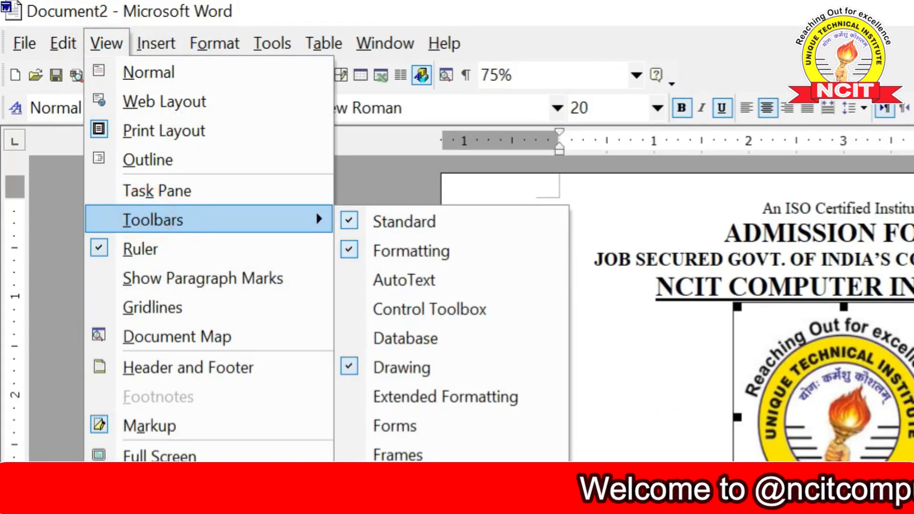
{"action": "left_click", "coordinate": [322, 457]}
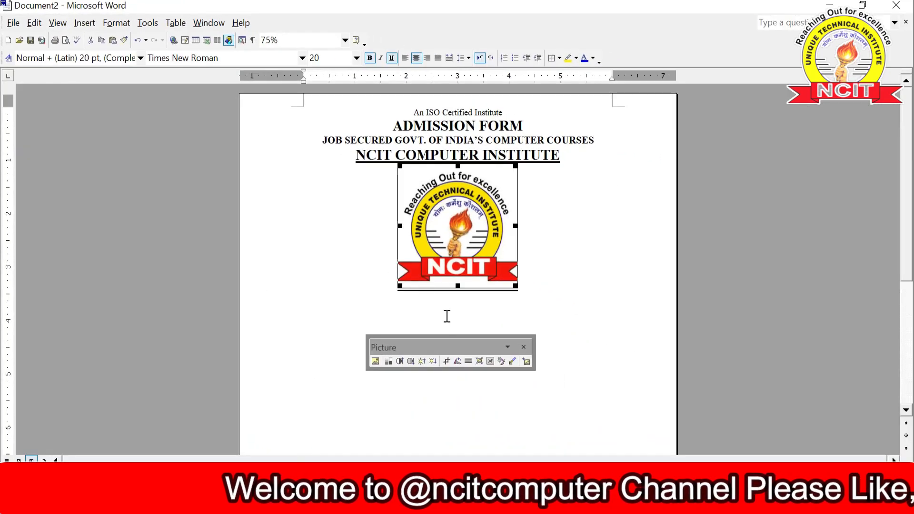
Set the logo's text wrapping to Square and place it, reduced to less than half its size, left of the heading lines
{"action": "left_click", "coordinate": [491, 361]}
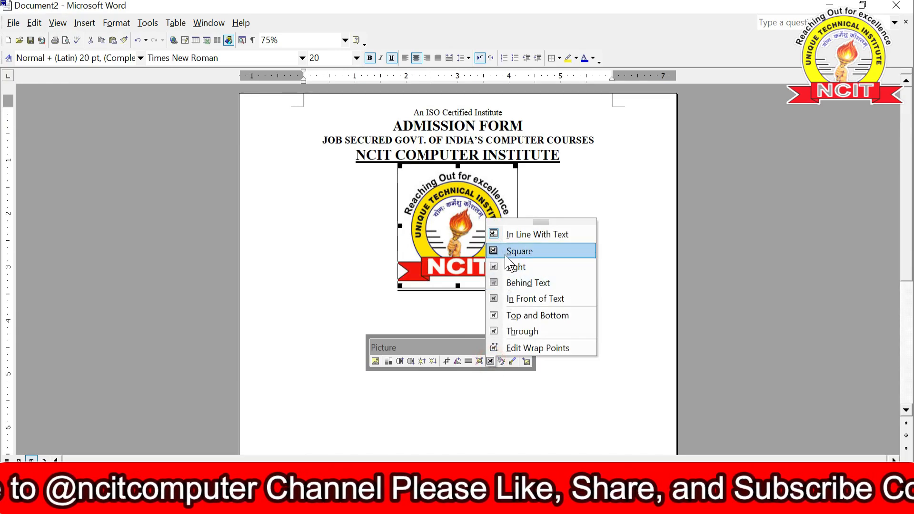
{"action": "left_click", "coordinate": [518, 250]}
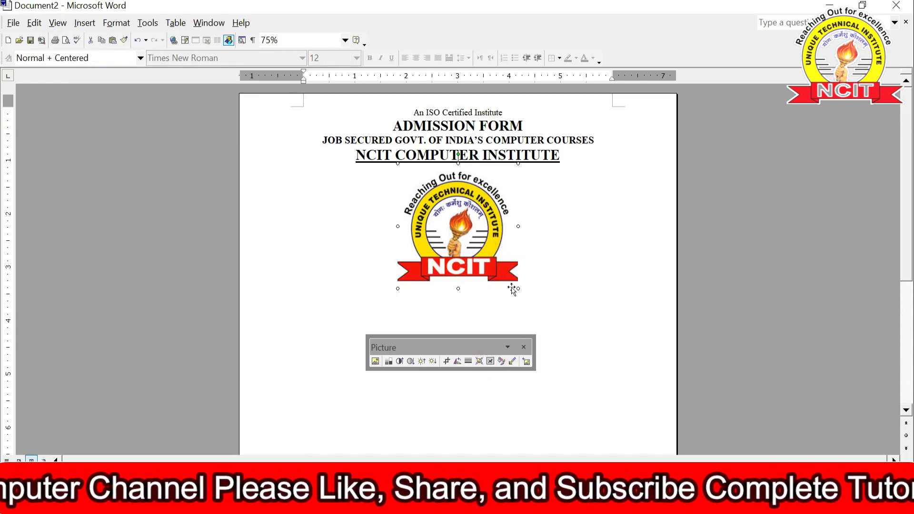
{"action": "left_click_drag", "start_coordinate": [518, 289], "coordinate": [452, 220]}
{"action": "left_click_drag", "start_coordinate": [383, 199], "coordinate": [297, 158]}
{"action": "left_click", "coordinate": [424, 216]}
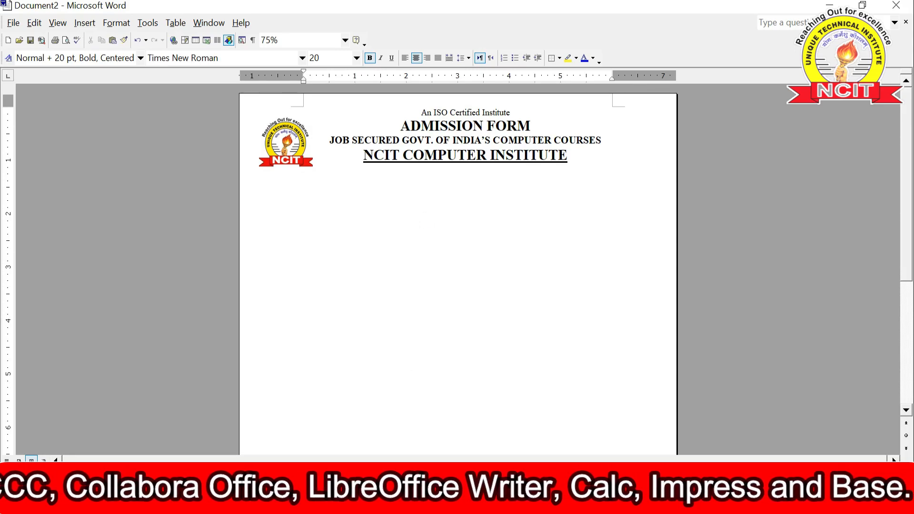
Left-align the empty line below the heading and enter the label "Student Name(Capital Letter)" there
{"action": "left_click", "coordinate": [257, 450]}
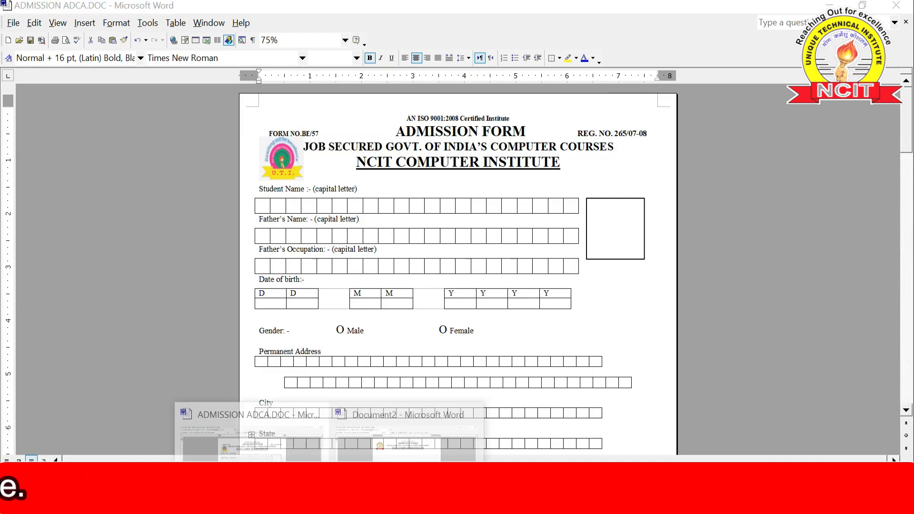
{"action": "left_click", "coordinate": [380, 414]}
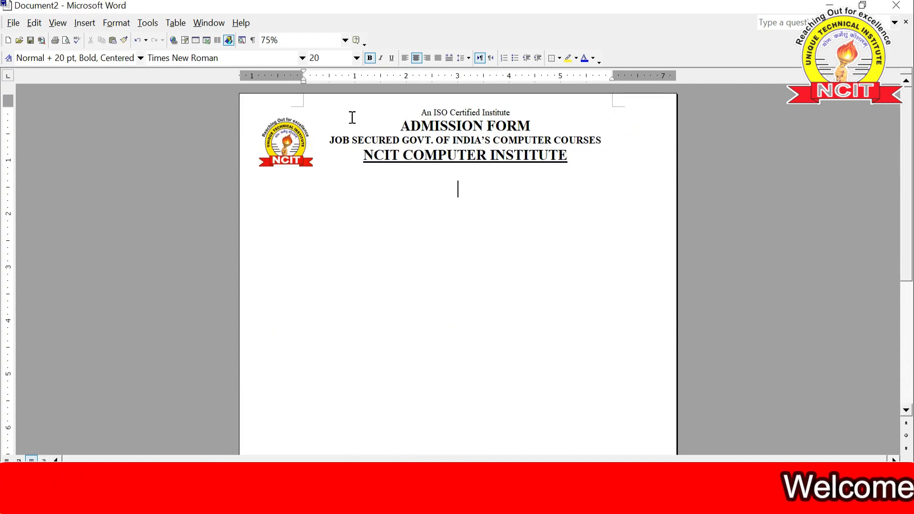
{"action": "left_click", "coordinate": [405, 58]}
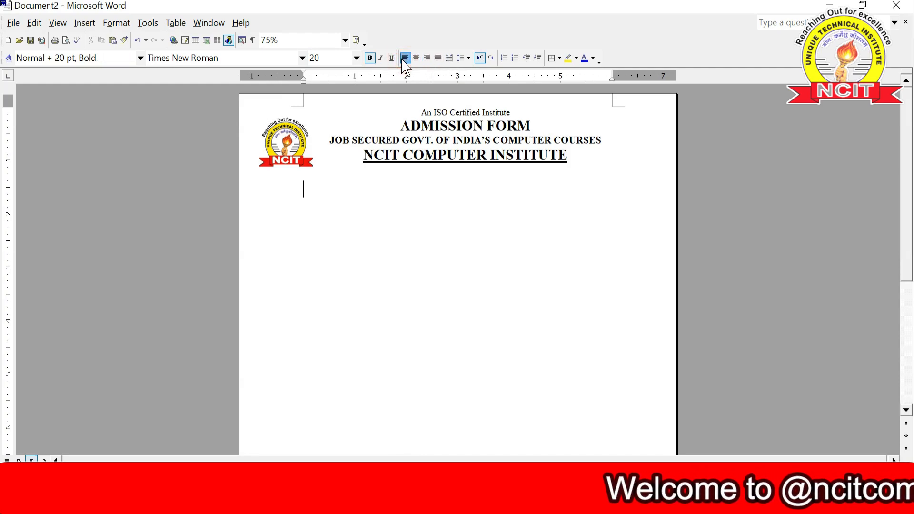
{"action": "type", "text": "Student Name"}
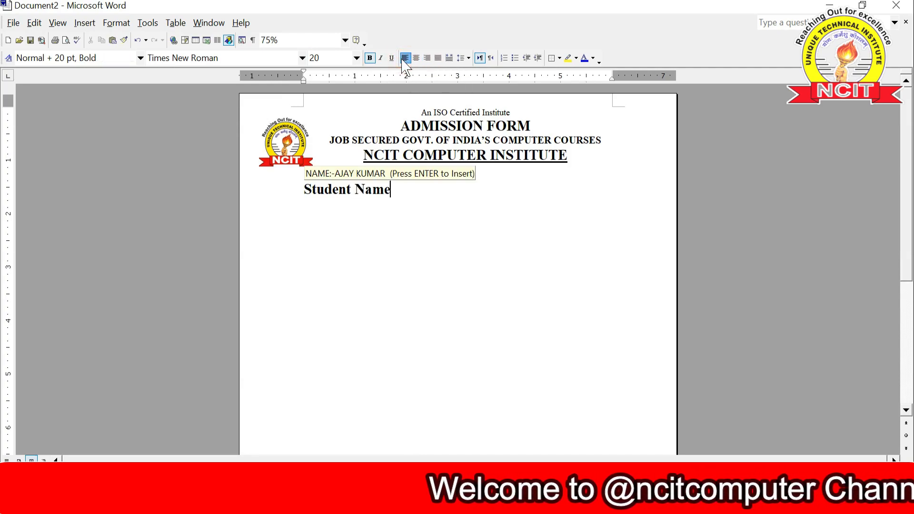
{"action": "type", "text": "("}
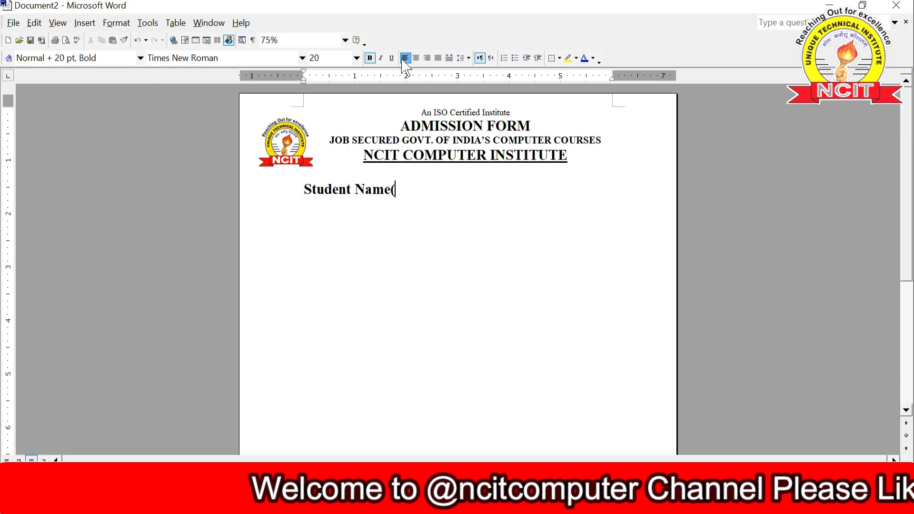
{"action": "type", "text": "Ca"}
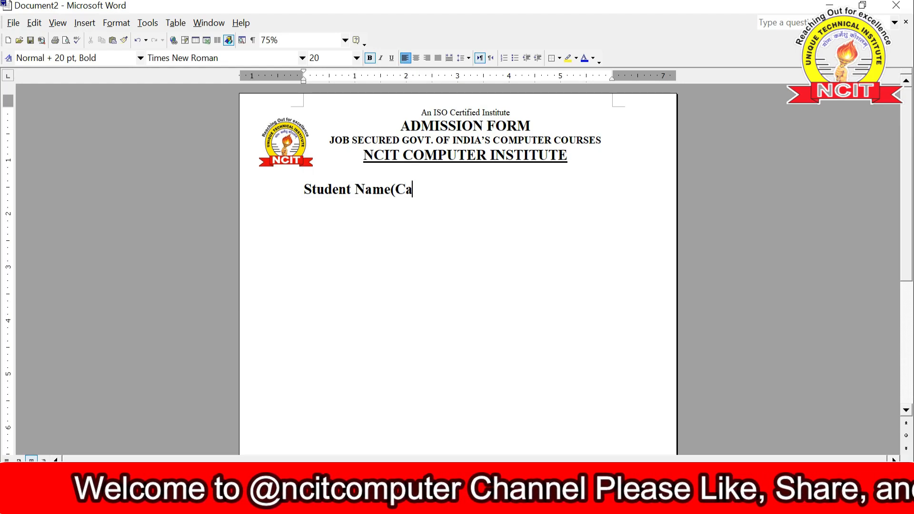
{"action": "type", "text": "pital Letter)"}
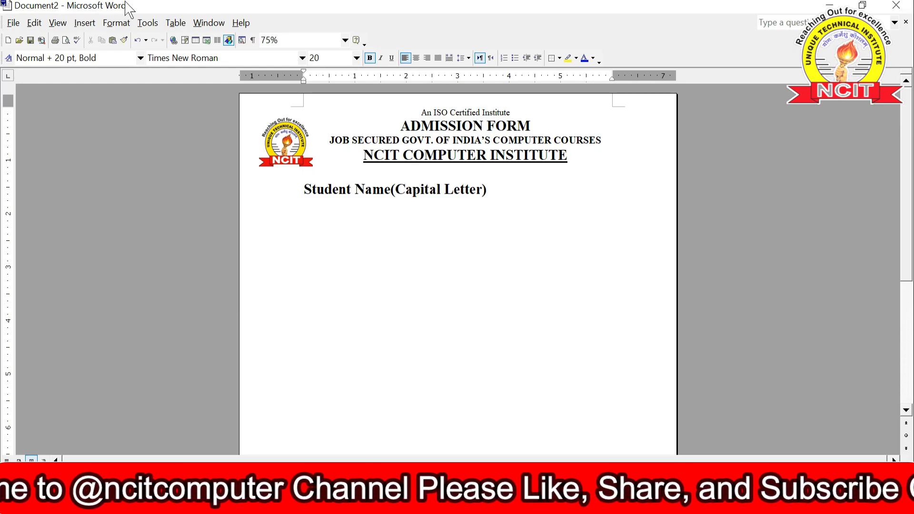
Set the font size of the Student Name label to 12
{"action": "left_click_drag", "start_coordinate": [304, 190], "coordinate": [492, 190]}
{"action": "left_click", "coordinate": [356, 58]}
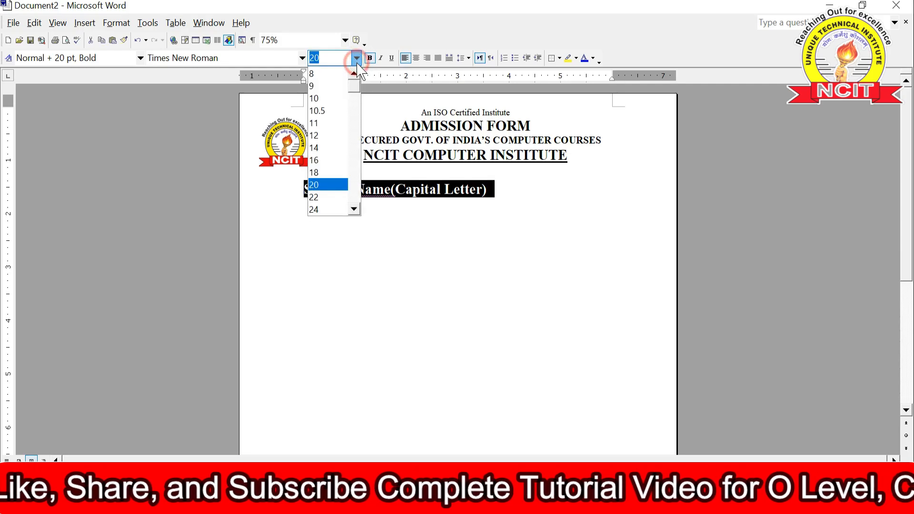
{"action": "left_click", "coordinate": [317, 136]}
{"action": "left_click", "coordinate": [466, 224]}
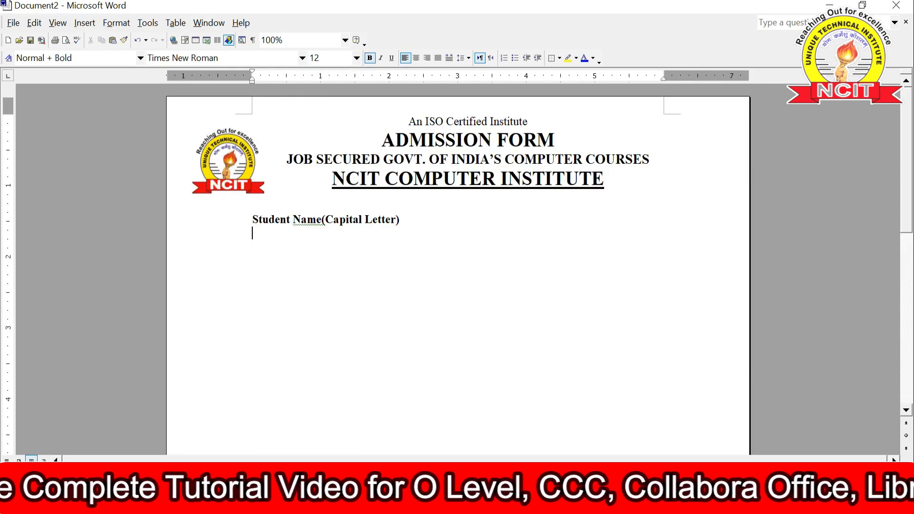
Examine the rows of letter boxes under the name labels in ADMISSION ADCA.DOC, and return to Document2
{"action": "mouse_move", "coordinate": [331, 504]}
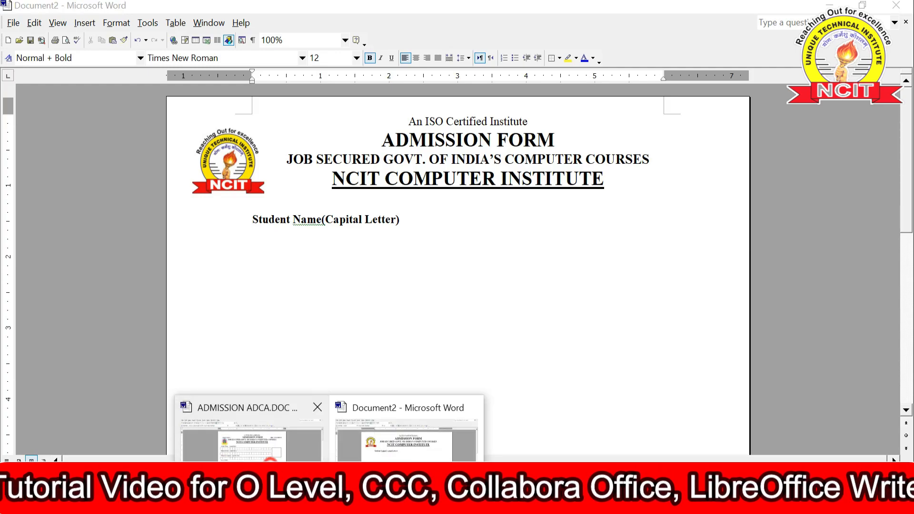
{"action": "left_click", "coordinate": [247, 421]}
{"action": "left_click", "coordinate": [353, 265]}
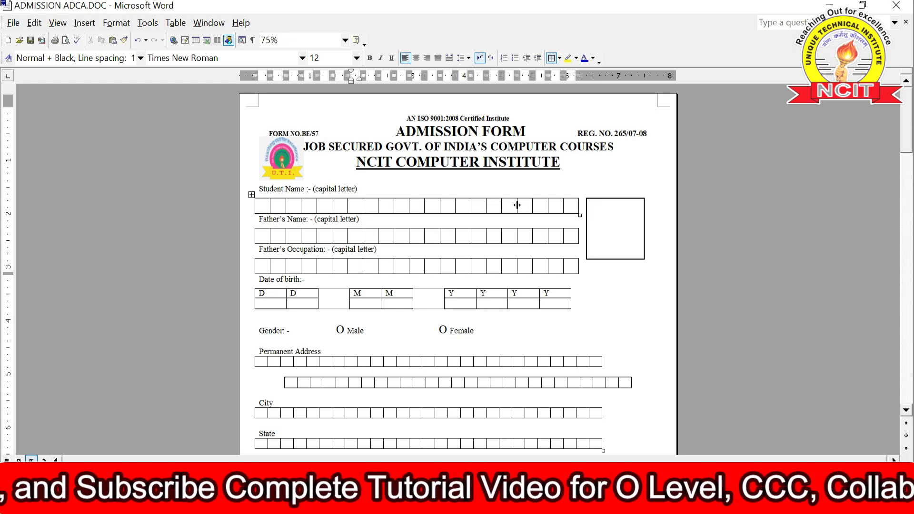
{"action": "left_click", "coordinate": [330, 504]}
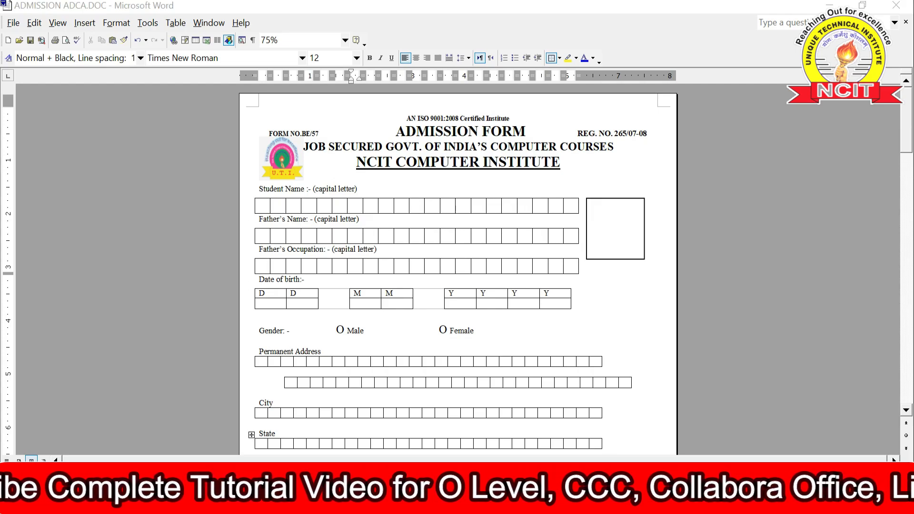
{"action": "left_click", "coordinate": [405, 448]}
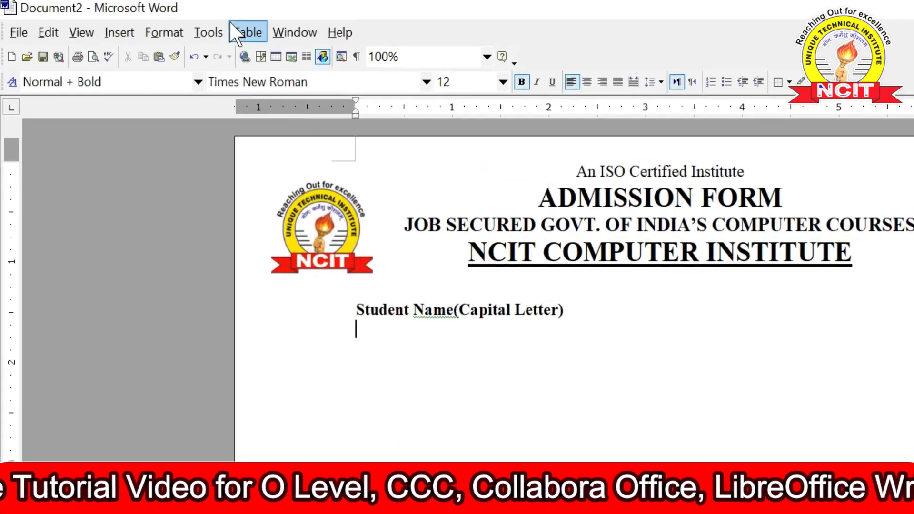
Insert a table with 25 columns and 3 rows on the line below the Student Name label
{"action": "left_click", "coordinate": [207, 28]}
{"action": "left_click", "coordinate": [222, 65]}
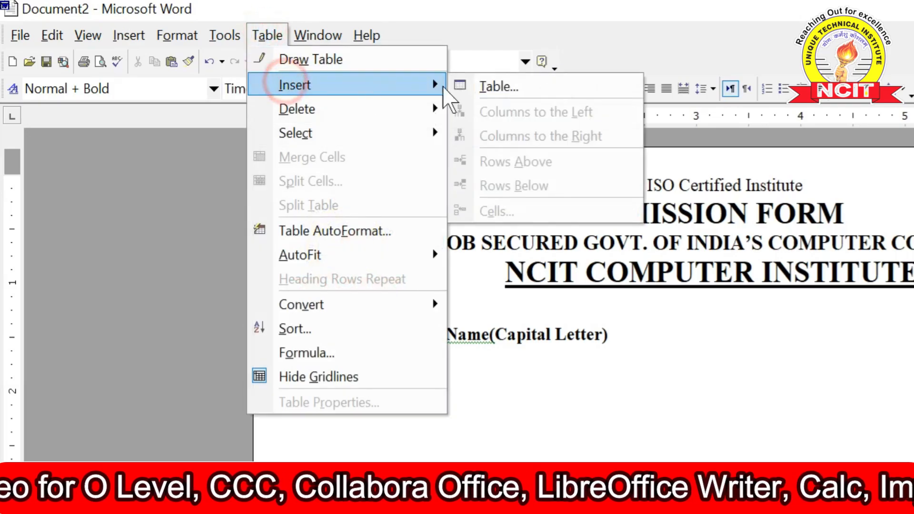
{"action": "left_click", "coordinate": [510, 93]}
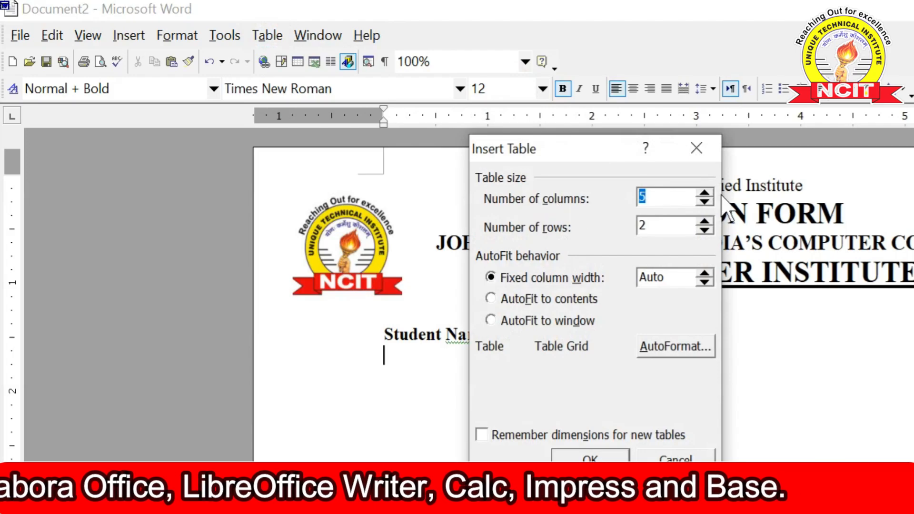
{"action": "left_click", "coordinate": [704, 193]}
{"action": "left_click", "coordinate": [704, 192]}
{"action": "left_click", "coordinate": [704, 193]}
{"action": "left_click", "coordinate": [704, 192]}
{"action": "left_click", "coordinate": [705, 193]}
{"action": "left_click", "coordinate": [704, 193]}
{"action": "left_click", "coordinate": [705, 193]}
{"action": "left_click", "coordinate": [705, 192]}
{"action": "left_click", "coordinate": [704, 193]}
{"action": "left_click", "coordinate": [705, 192]}
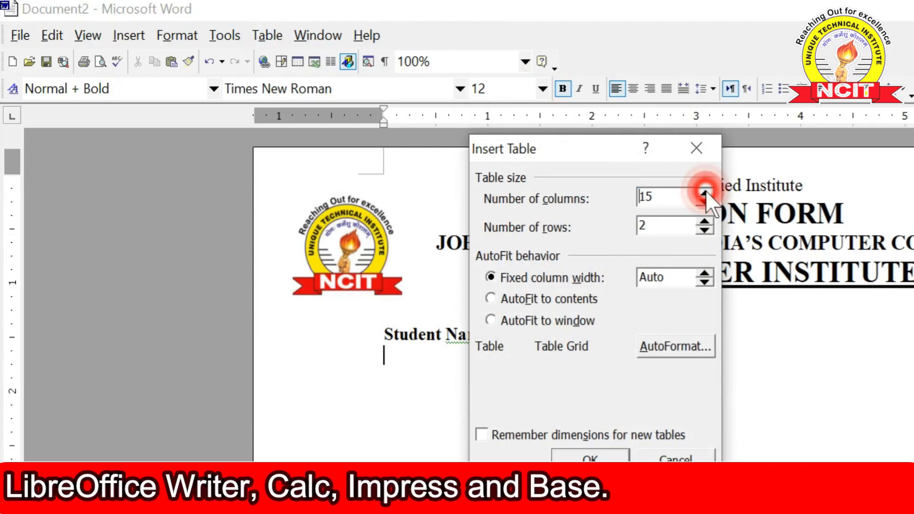
{"action": "left_click", "coordinate": [704, 192]}
{"action": "left_click", "coordinate": [704, 192]}
{"action": "left_click", "coordinate": [704, 193]}
{"action": "left_click", "coordinate": [704, 193]}
{"action": "left_click", "coordinate": [704, 193]}
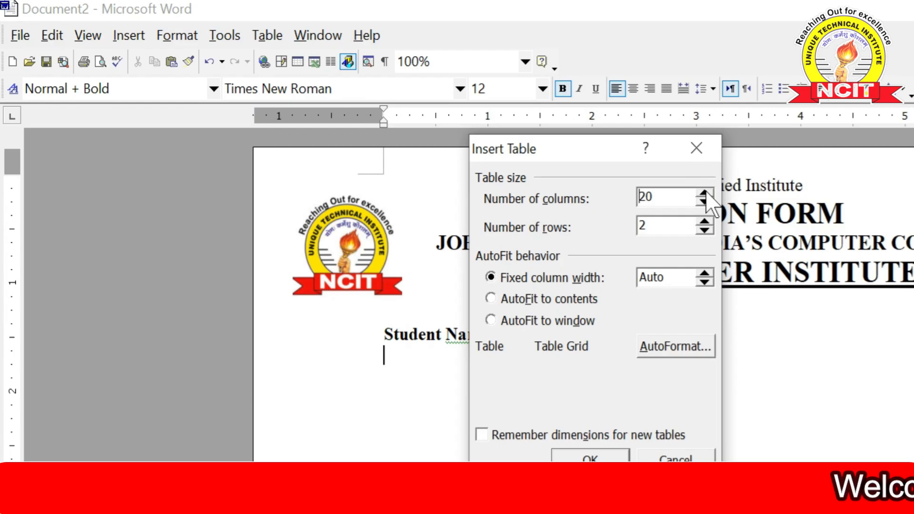
{"action": "left_click", "coordinate": [704, 193]}
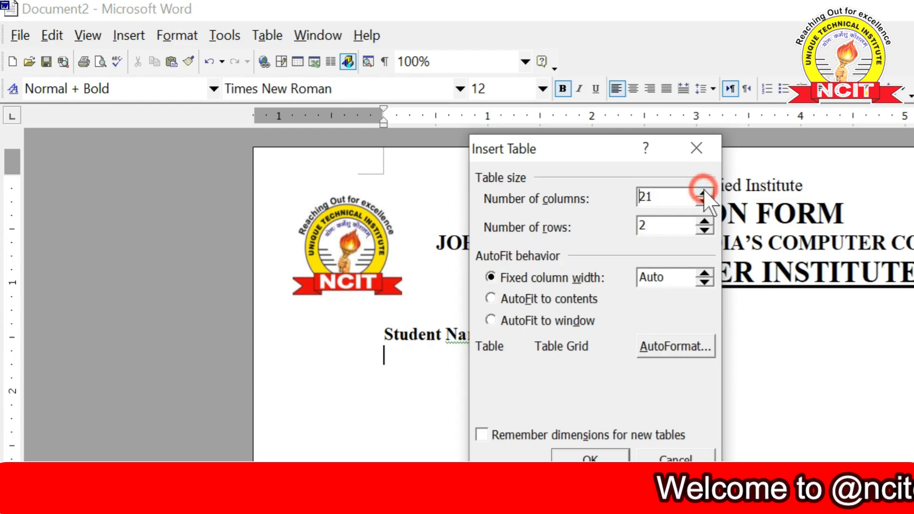
{"action": "left_click", "coordinate": [704, 192]}
{"action": "left_click", "coordinate": [704, 192]}
{"action": "left_click", "coordinate": [703, 193]}
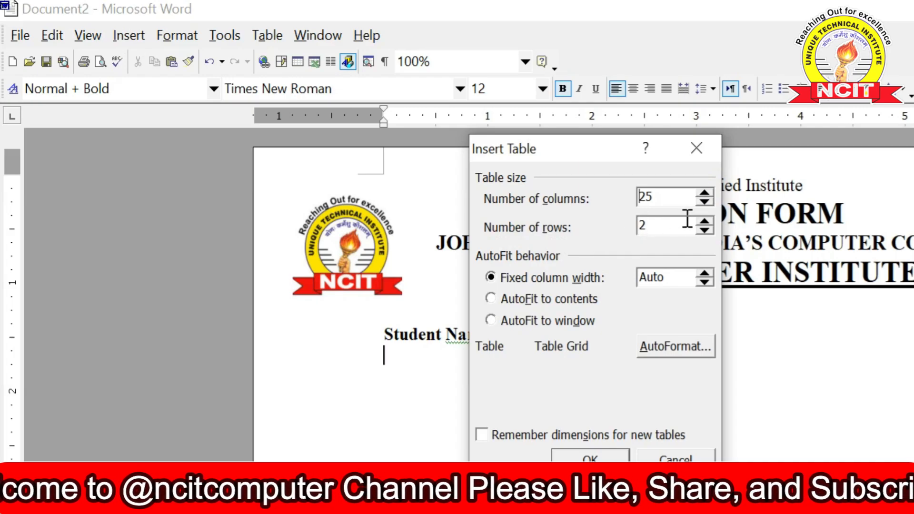
{"action": "left_click", "coordinate": [703, 221]}
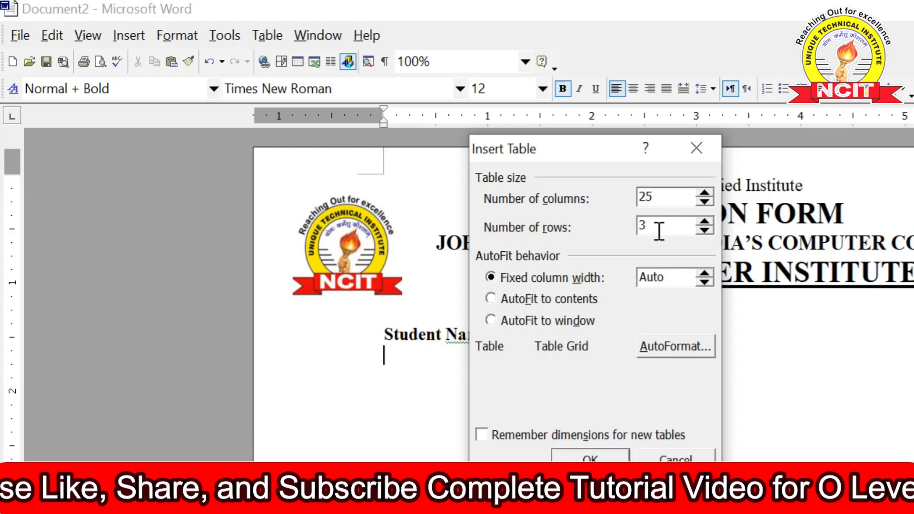
{"action": "left_click", "coordinate": [590, 456]}
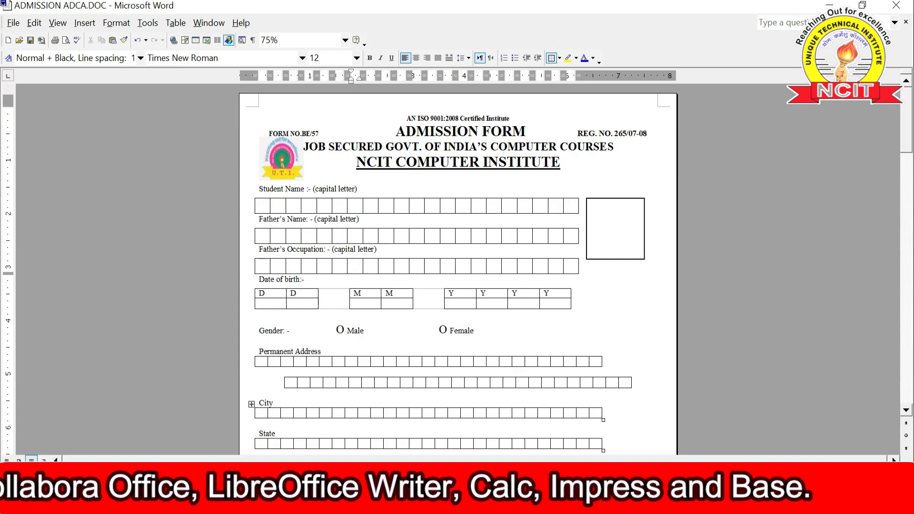
Compare with the reference form ADMISSION ADCA.DOC, and split Document2's letter-box table above its second row
{"action": "left_click", "coordinate": [329, 503]}
{"action": "left_click", "coordinate": [406, 431]}
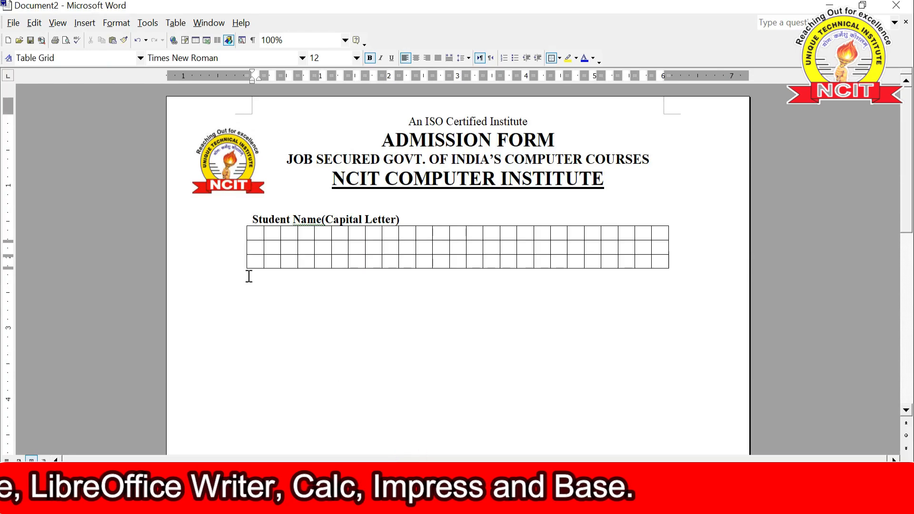
{"action": "left_click", "coordinate": [258, 245]}
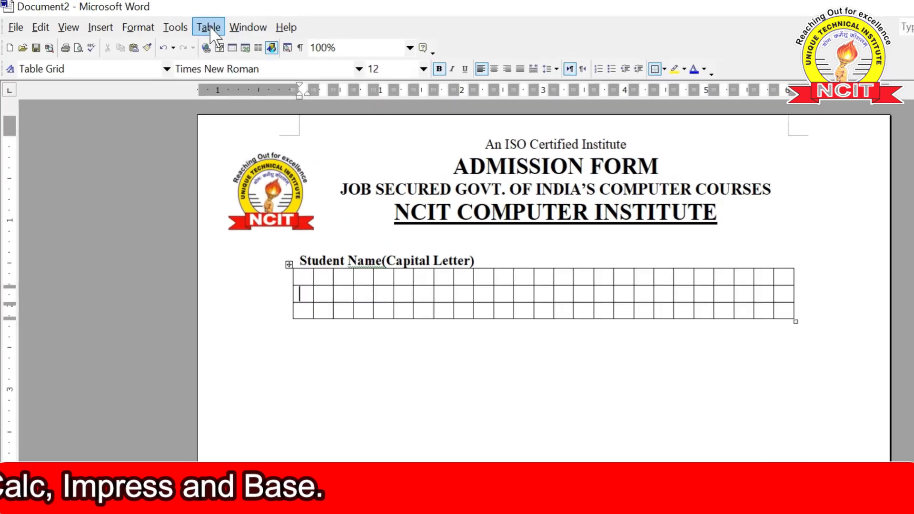
{"action": "left_click", "coordinate": [175, 23]}
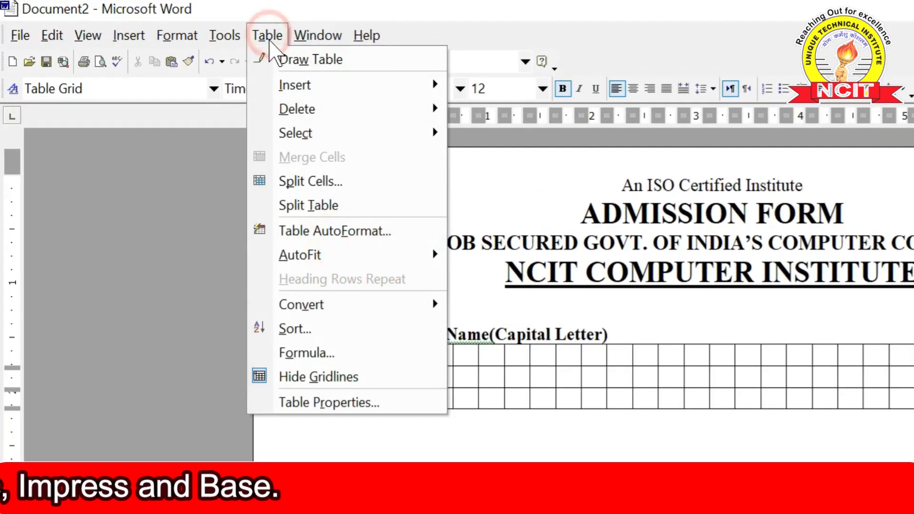
{"action": "left_click", "coordinate": [292, 205]}
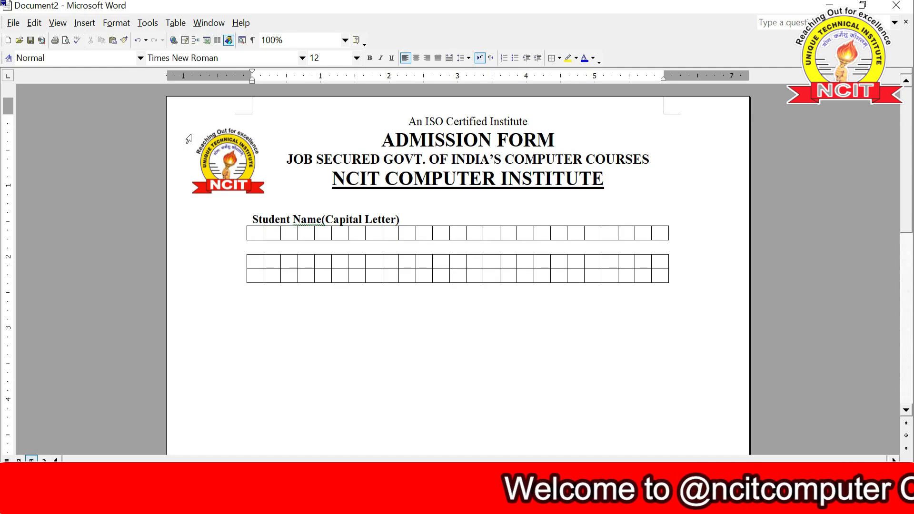
Enter the label "Father's Name(Capital Letter)" on the empty line between the two tables
{"action": "type", "text": "Fathe"}
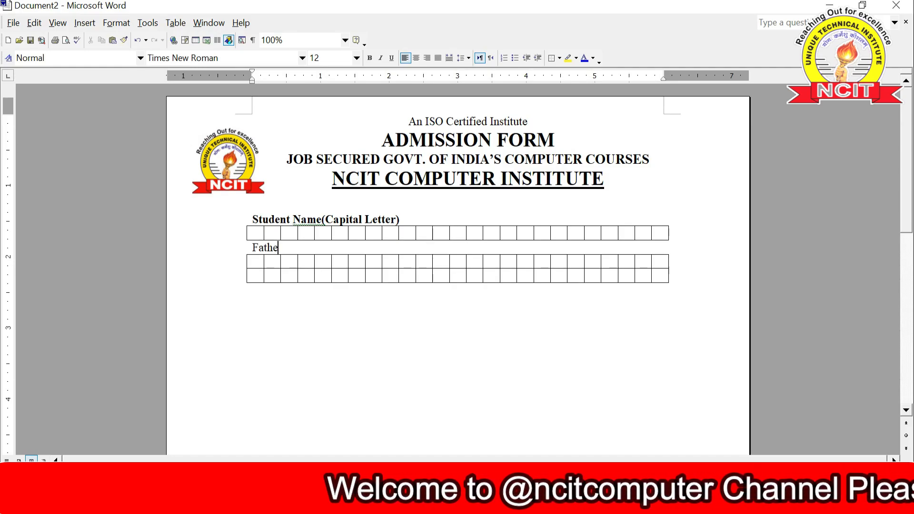
{"action": "type", "text": "r's N"}
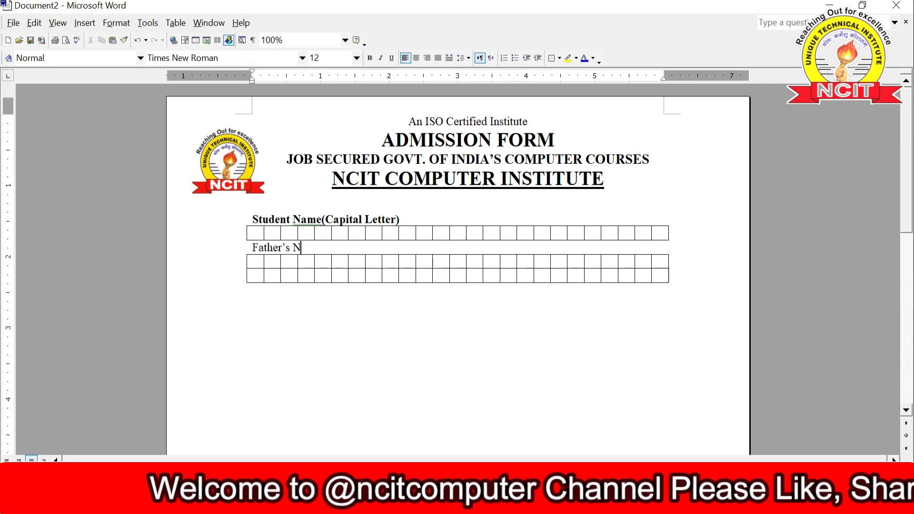
{"action": "type", "text": "ame"}
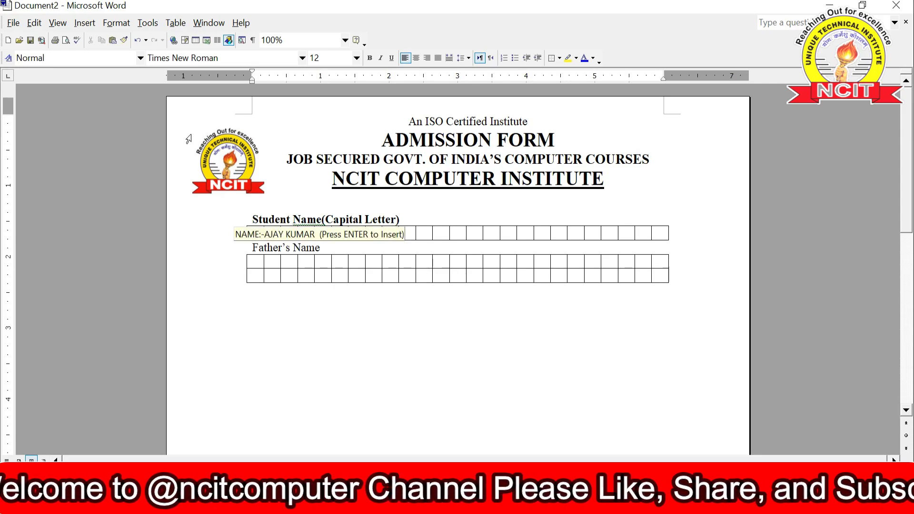
{"action": "type", "text": "("}
{"action": "type", "text": "Capita"}
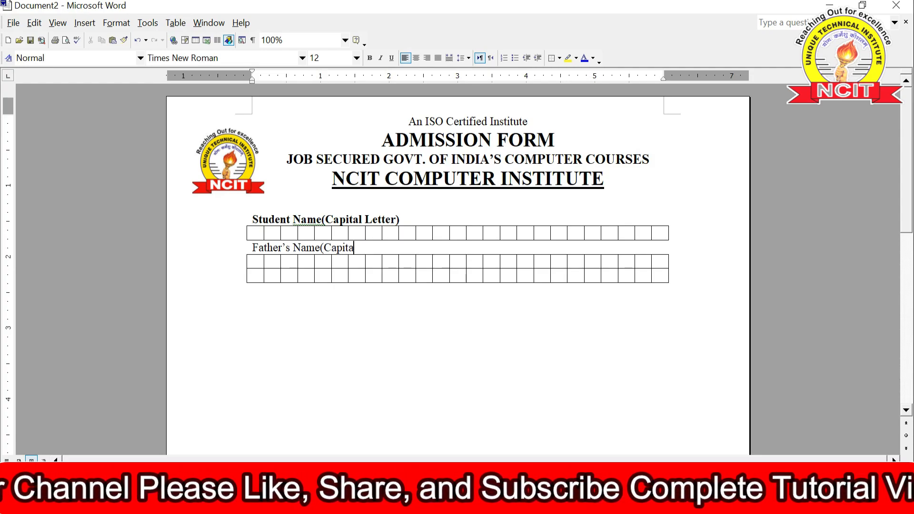
{"action": "type", "text": "l Le"}
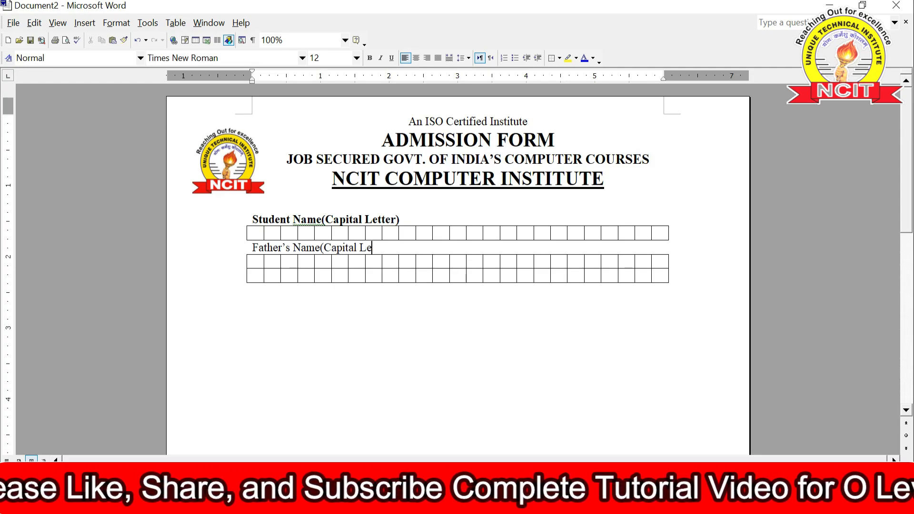
{"action": "type", "text": "tter"}
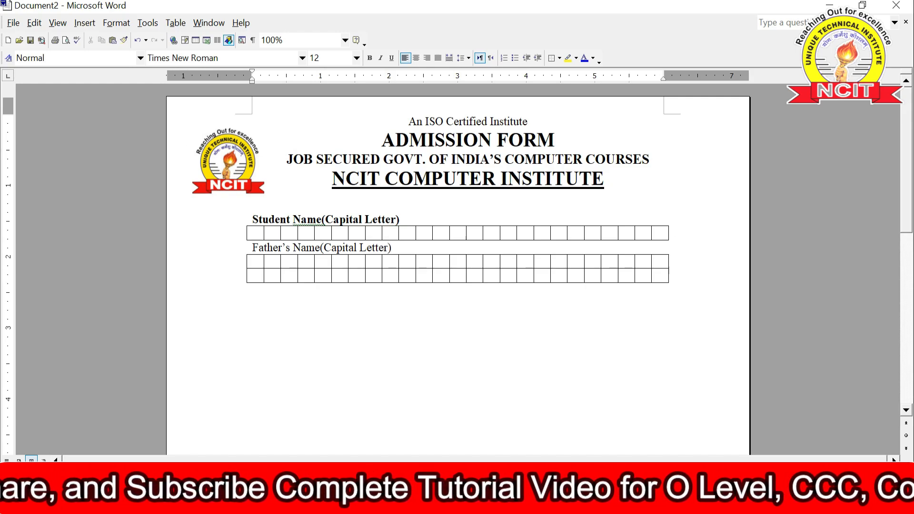
Split the lower table above its last row and enter the label "Father Occupation" in the gap
{"action": "left_click", "coordinate": [262, 278]}
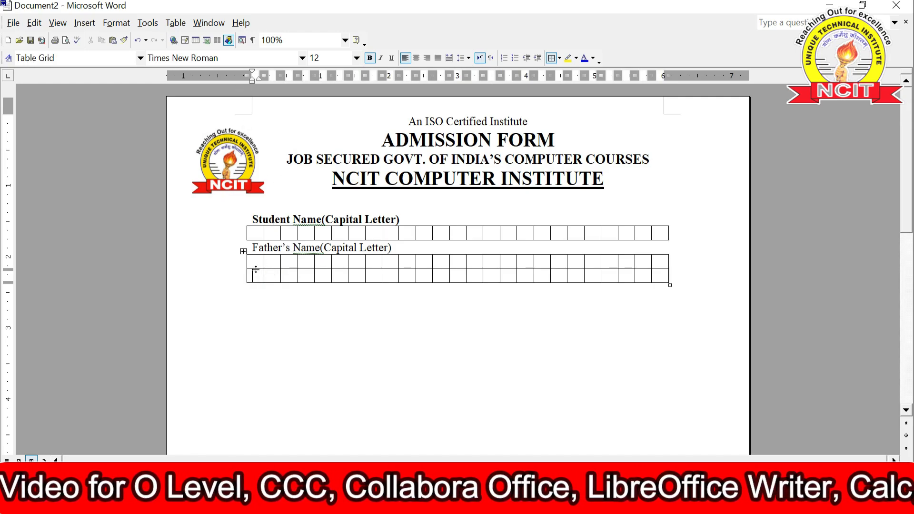
{"action": "left_click", "coordinate": [174, 24]}
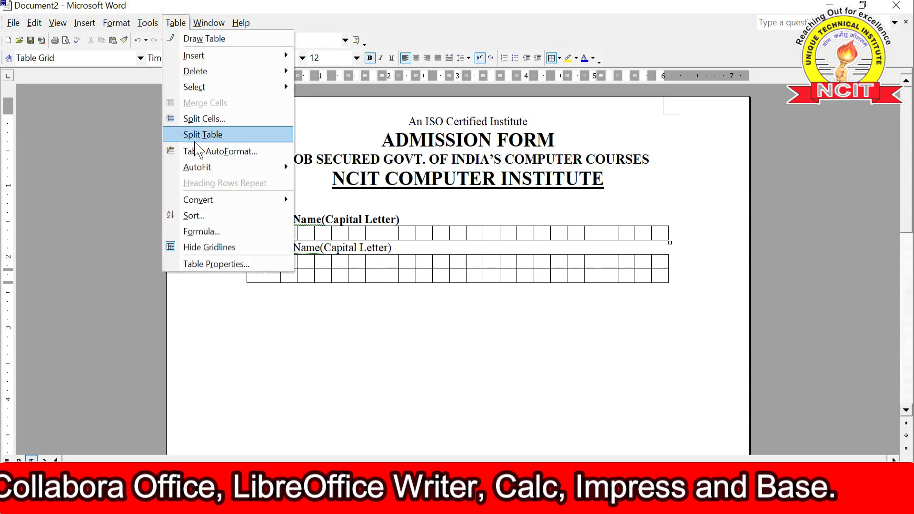
{"action": "left_click", "coordinate": [224, 134]}
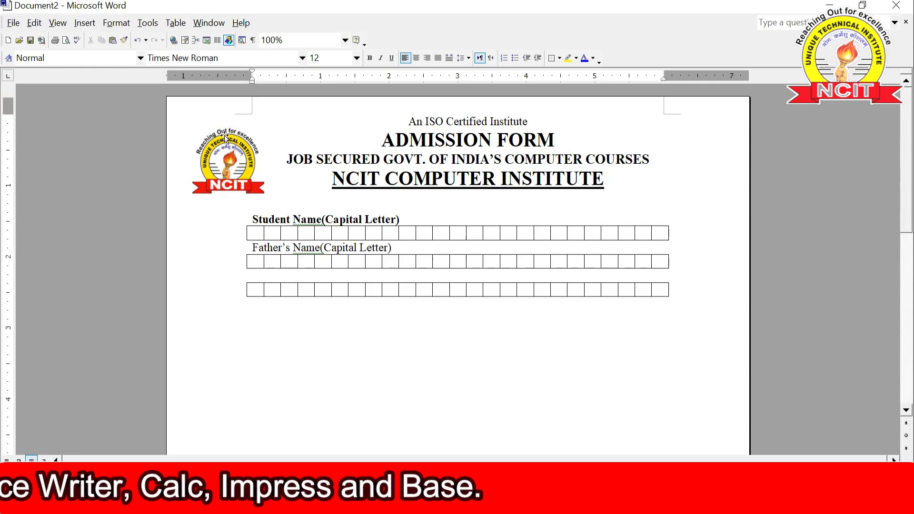
{"action": "type", "text": "Father"}
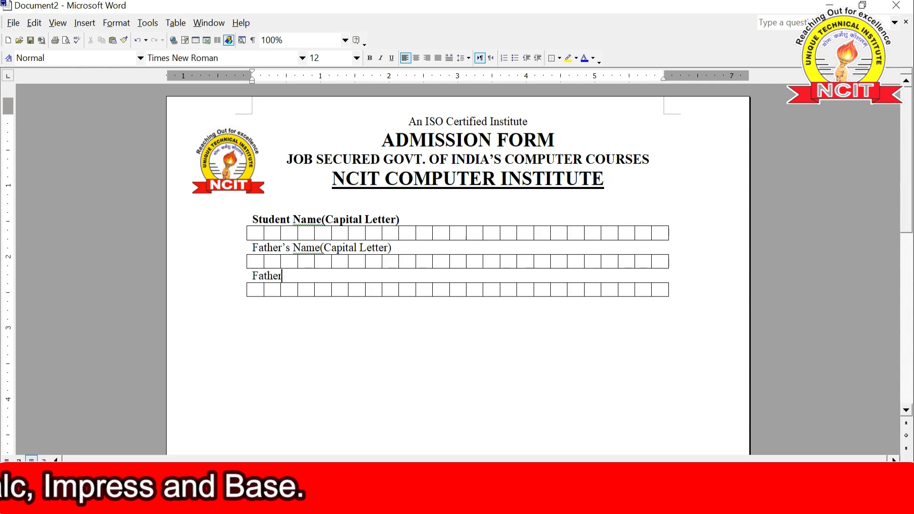
{"action": "type", "text": " O"}
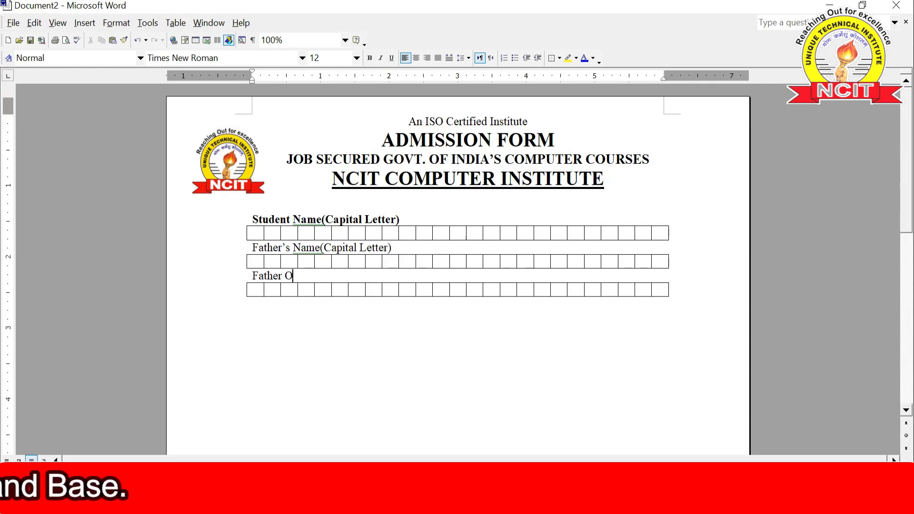
{"action": "type", "text": "ccupation"}
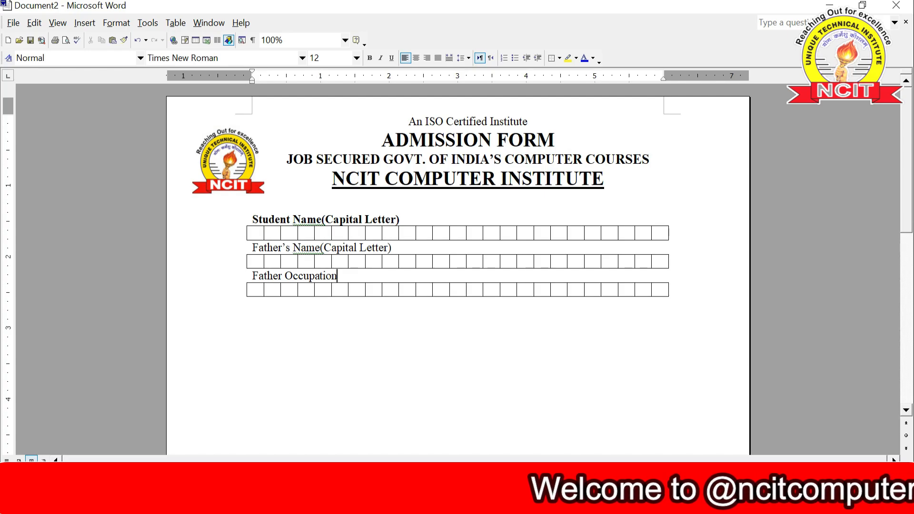
Check the date of birth section in ADMISSION ADCA.DOC, and enter the label "Date of Birth" below the last box row in Document2
{"action": "left_click", "coordinate": [263, 304]}
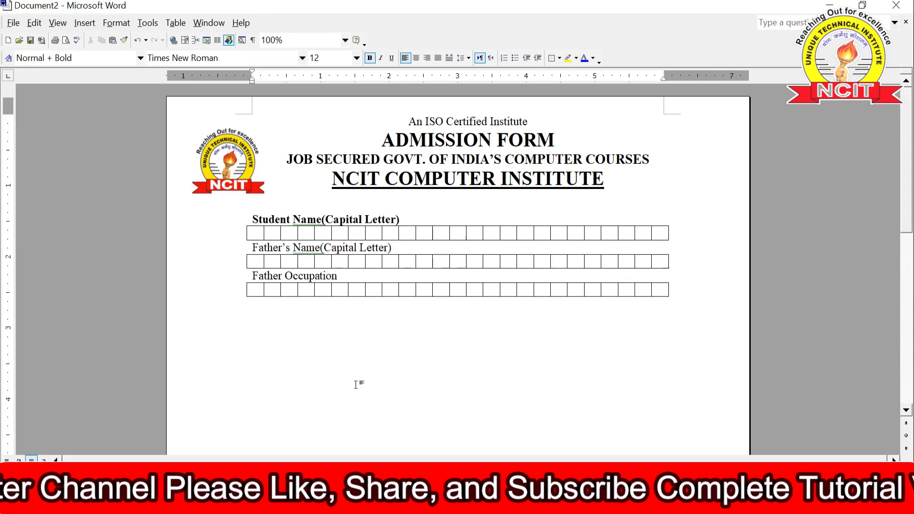
{"action": "left_click", "coordinate": [329, 502]}
{"action": "left_click", "coordinate": [267, 452]}
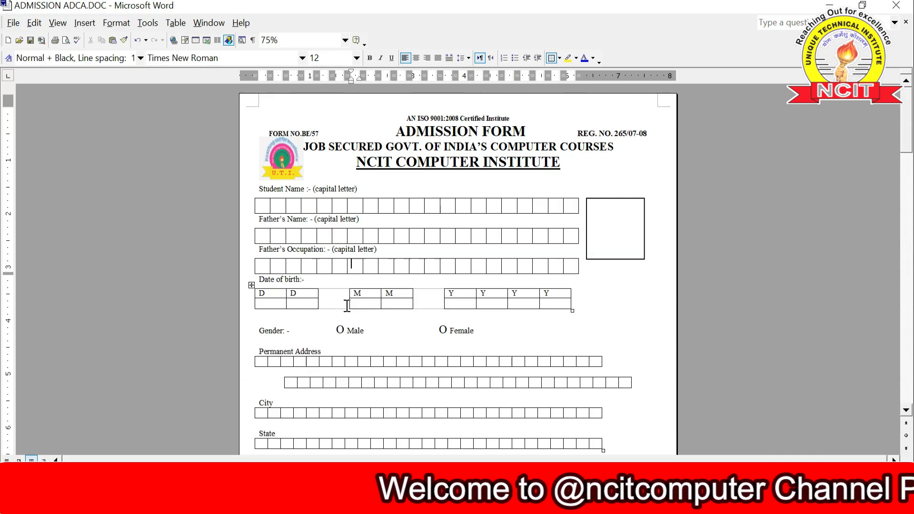
{"action": "left_click", "coordinate": [408, 438]}
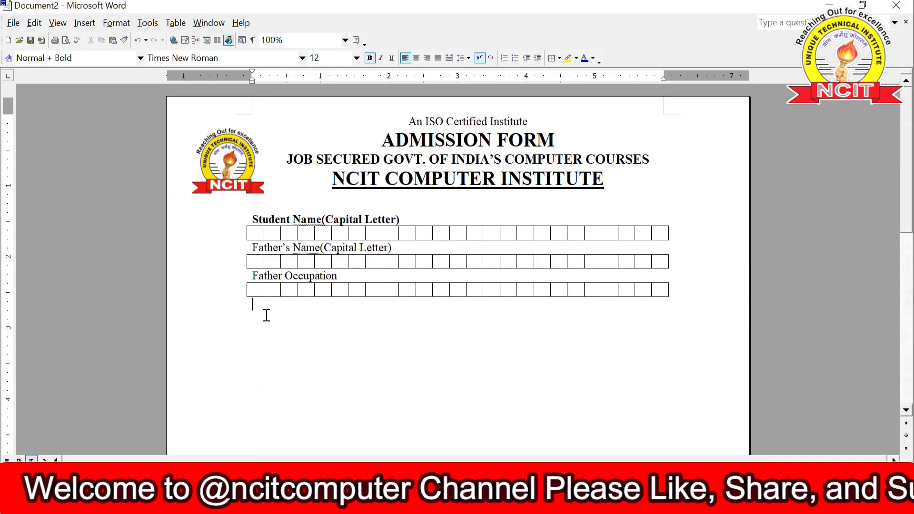
{"action": "type", "text": "Date of B"}
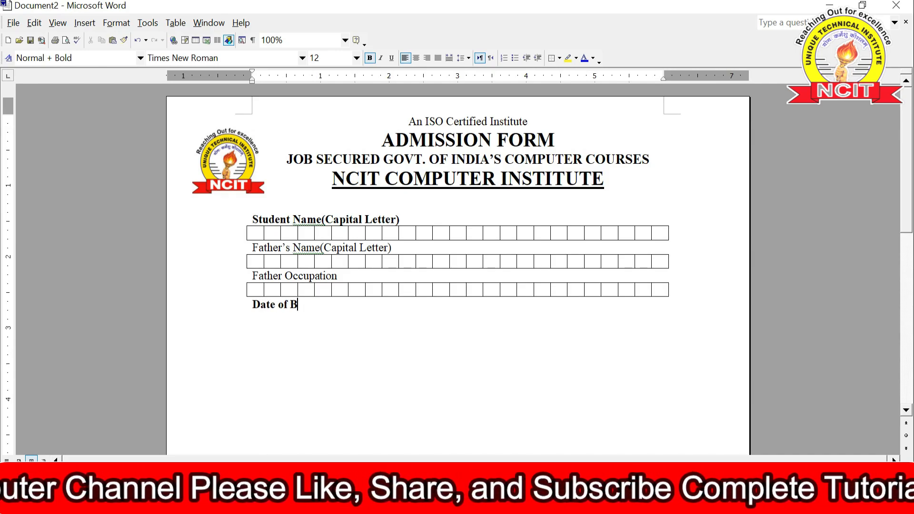
{"action": "type", "text": "irth"}
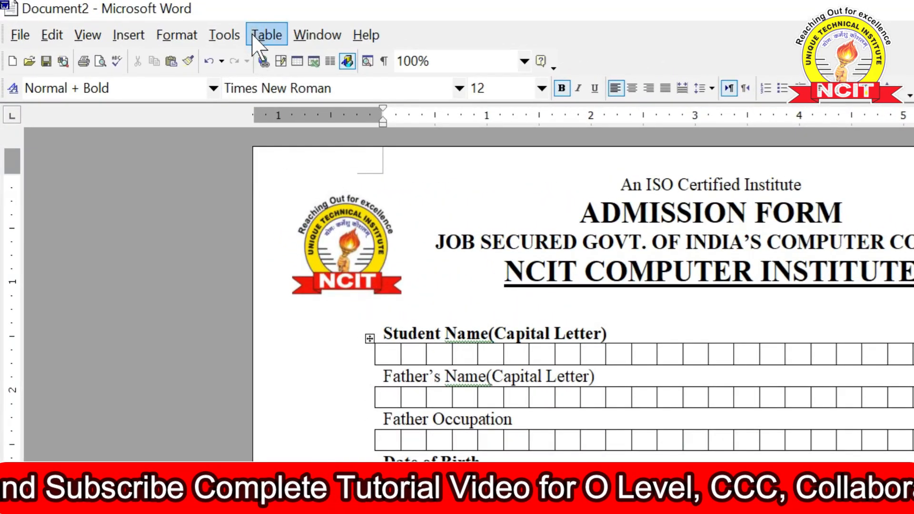
Insert a table with 10 columns and 2 rows below the "Date of Birth" label
{"action": "left_click", "coordinate": [253, 36]}
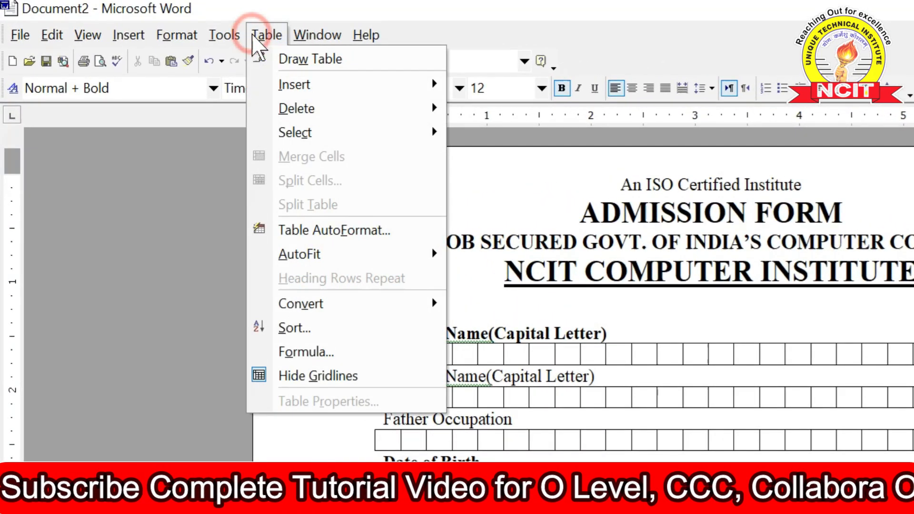
{"action": "left_click", "coordinate": [276, 83]}
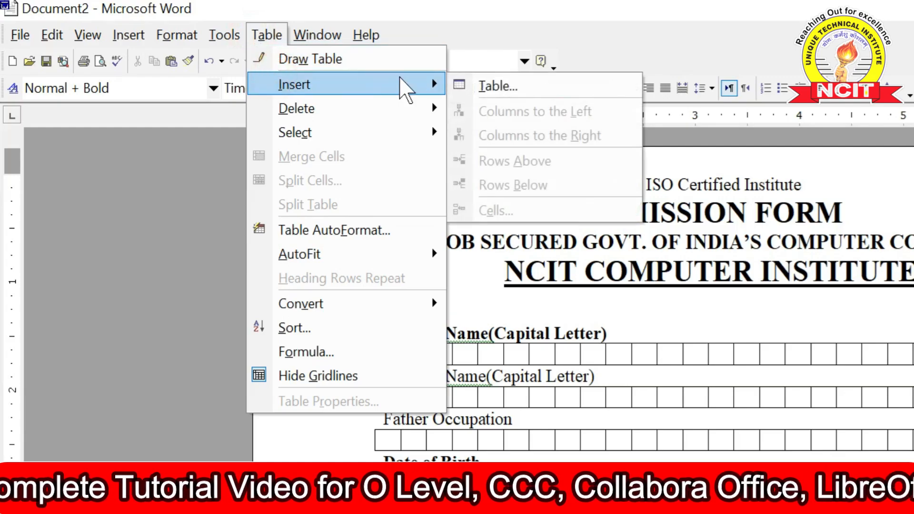
{"action": "left_click", "coordinate": [481, 85]}
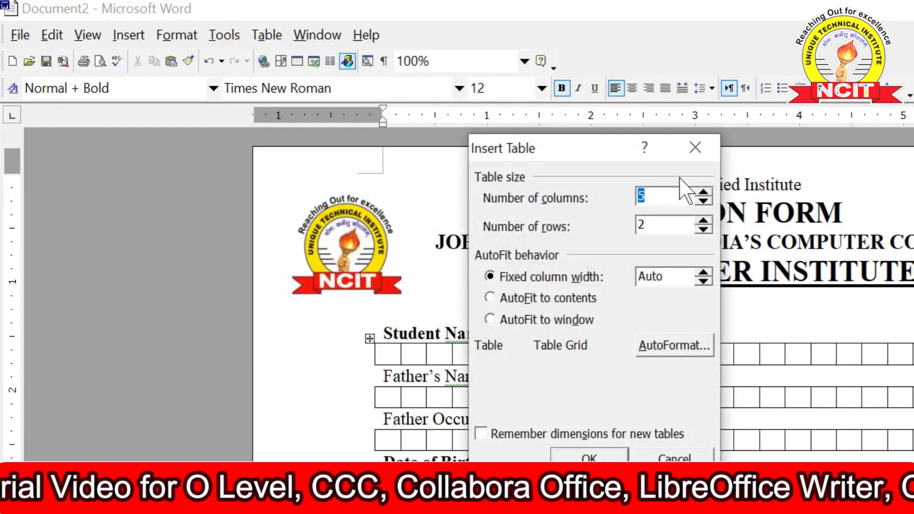
{"action": "left_click", "coordinate": [702, 192]}
{"action": "left_click", "coordinate": [703, 192]}
{"action": "left_click", "coordinate": [703, 192]}
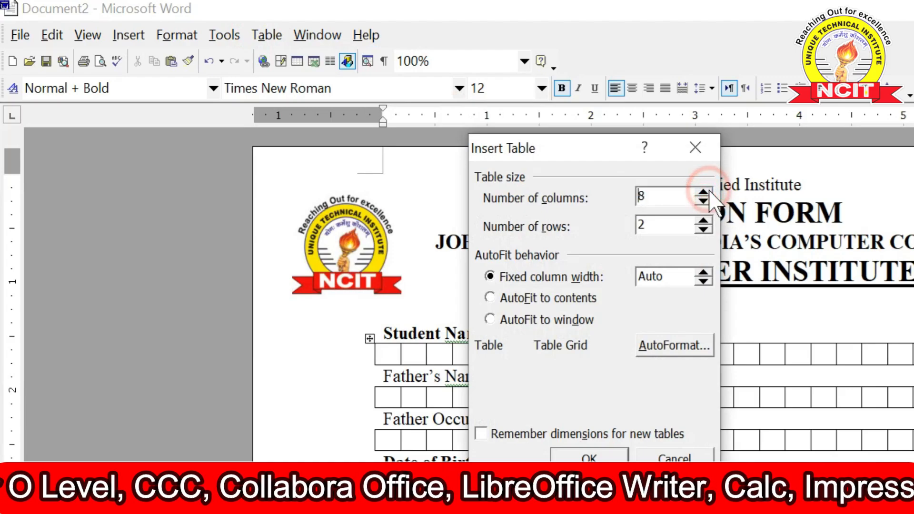
{"action": "left_click", "coordinate": [703, 192]}
{"action": "left_click", "coordinate": [703, 191]}
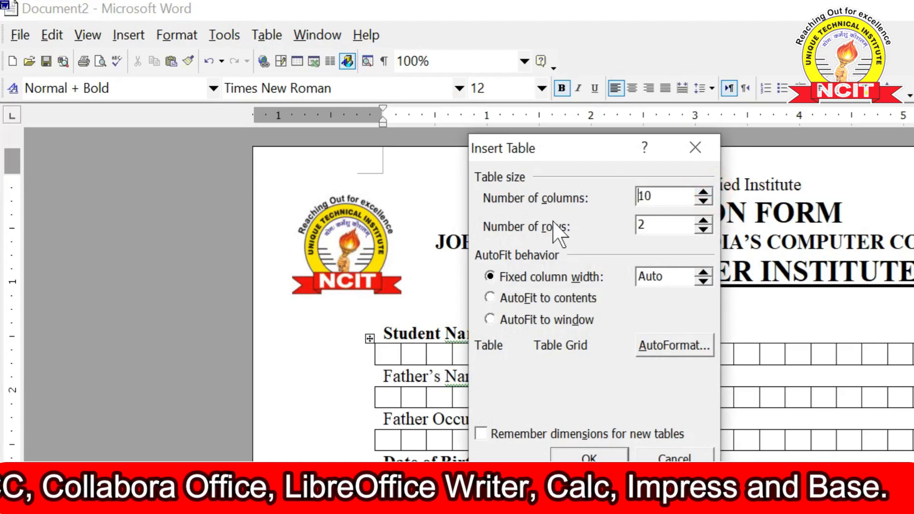
{"action": "left_click", "coordinate": [650, 221]}
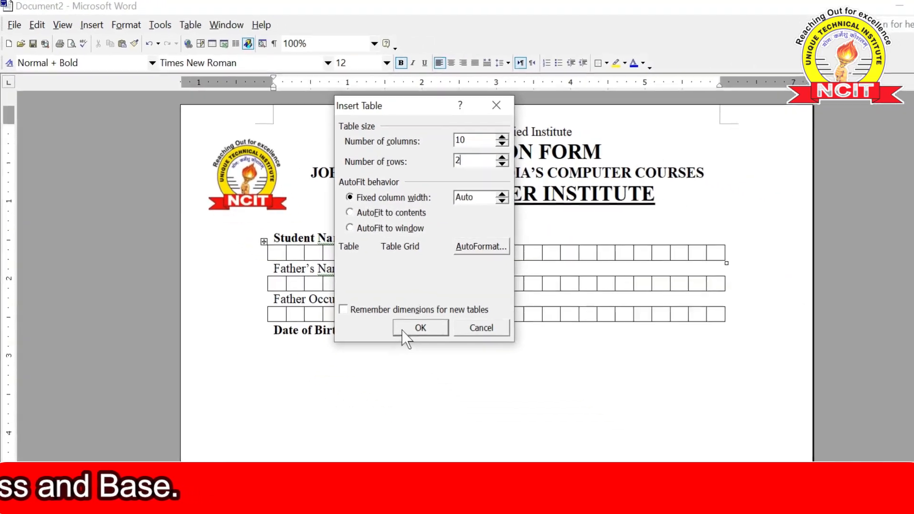
{"action": "left_click", "coordinate": [511, 417]}
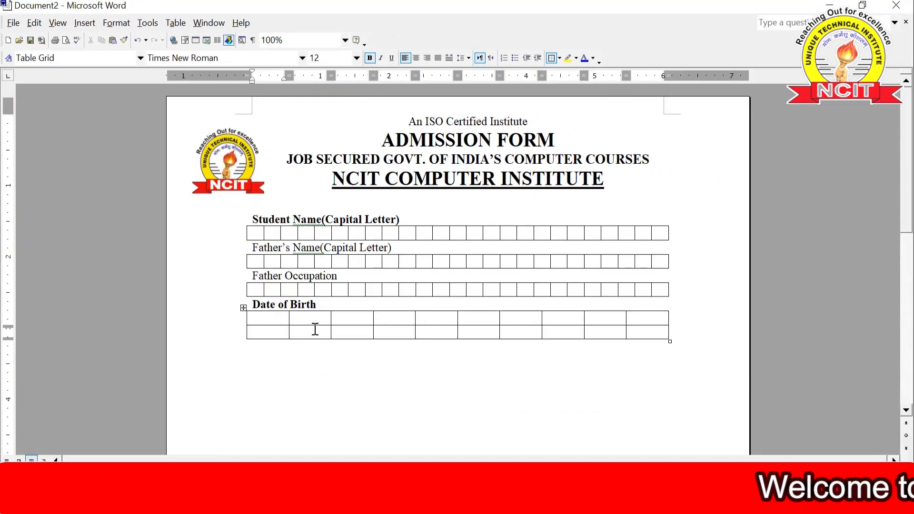
Fill the date table's first row with D, D, an empty cell, M, M, an empty cell, and Y in the last four cells
{"action": "type", "text": "D"}
{"action": "key", "text": "Tab"}
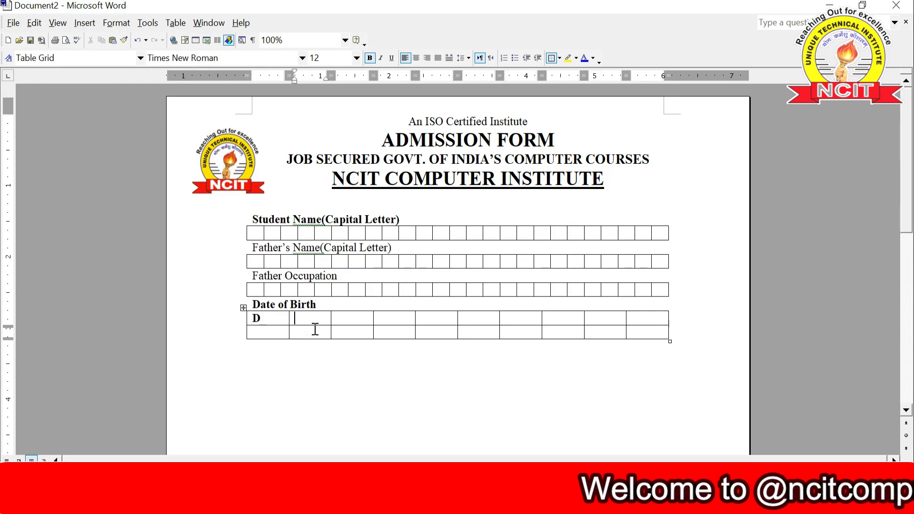
{"action": "type", "text": "D"}
{"action": "key", "text": "Tab"}
{"action": "key", "text": "Tab"}
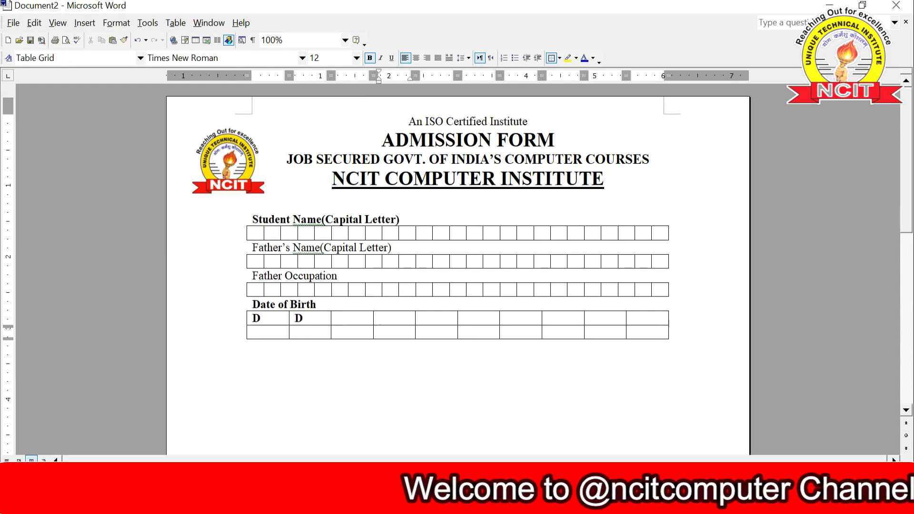
{"action": "type", "text": "M"}
{"action": "key", "text": "Tab"}
{"action": "type", "text": "M"}
{"action": "key", "text": "Tab"}
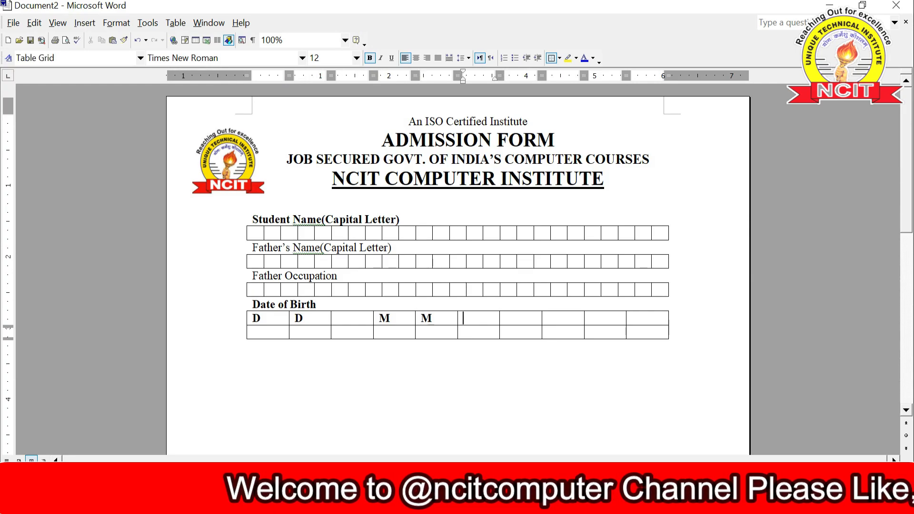
{"action": "key", "text": "Tab"}
{"action": "type", "text": "Y"}
{"action": "key", "text": "Tab"}
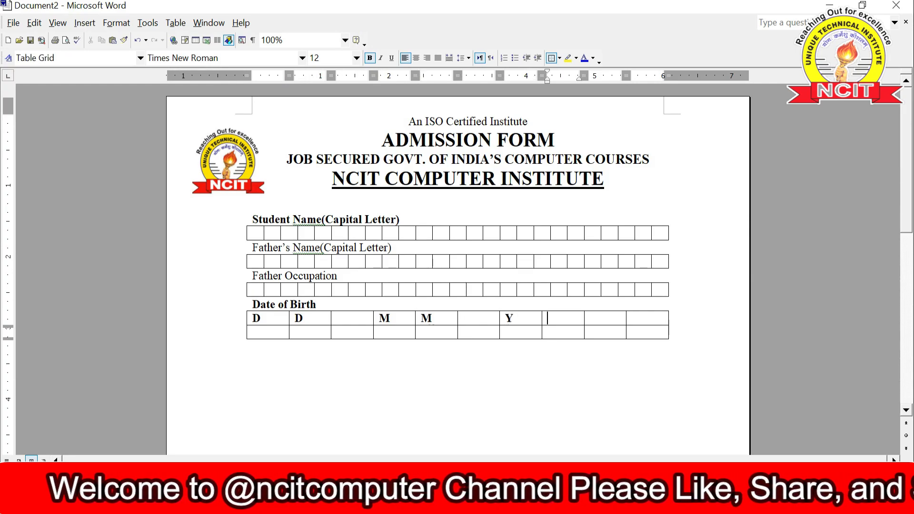
{"action": "type", "text": "Y"}
{"action": "key", "text": "Tab"}
{"action": "type", "text": "Y"}
{"action": "key", "text": "Tab"}
{"action": "type", "text": "Y"}
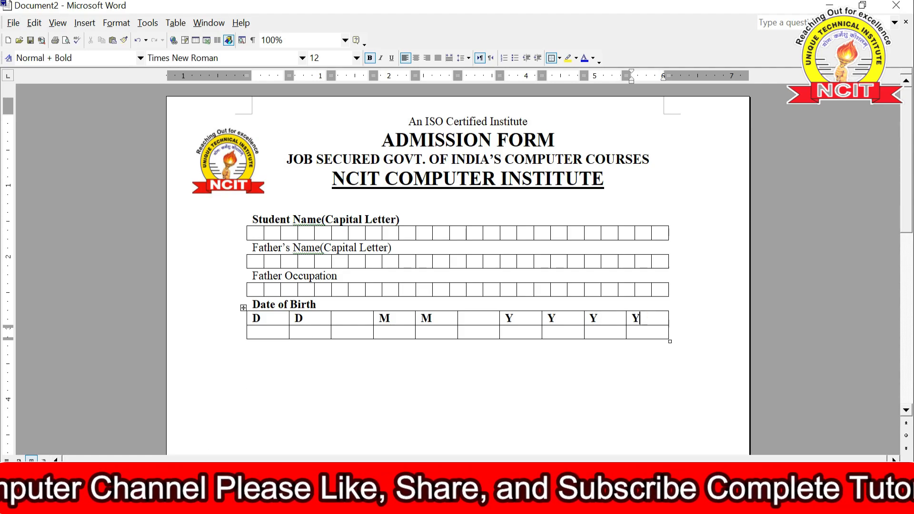
Check the date boxes in ADMISSION ADCA.DOC, and start Draw Table in Document2 with a white border colour
{"action": "left_click", "coordinate": [257, 410]}
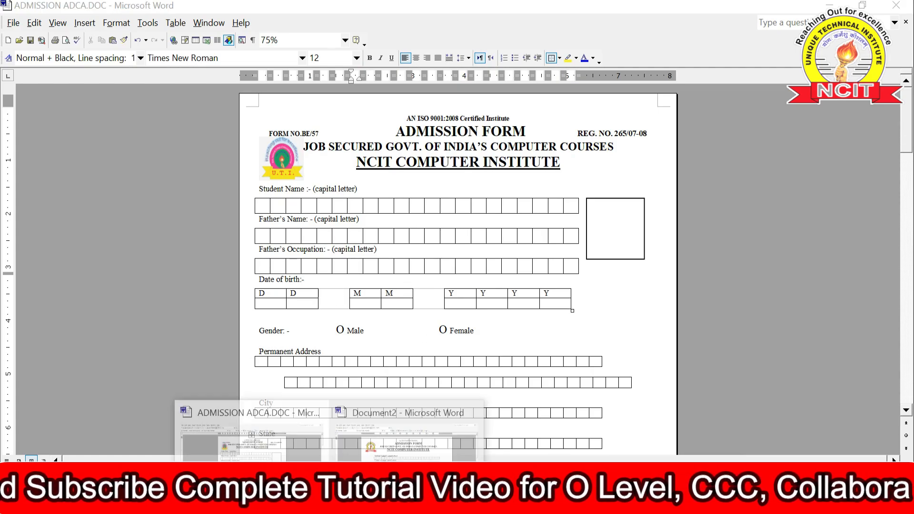
{"action": "left_click", "coordinate": [360, 412]}
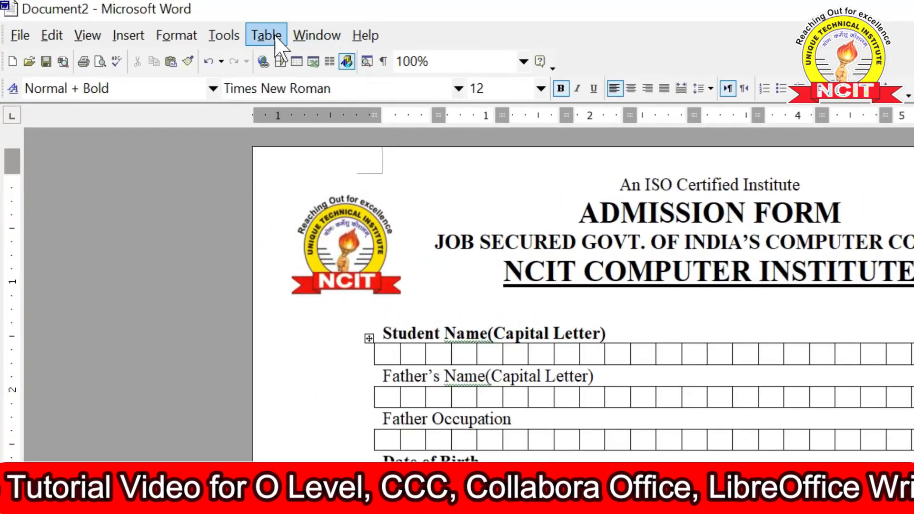
{"action": "left_click", "coordinate": [275, 40]}
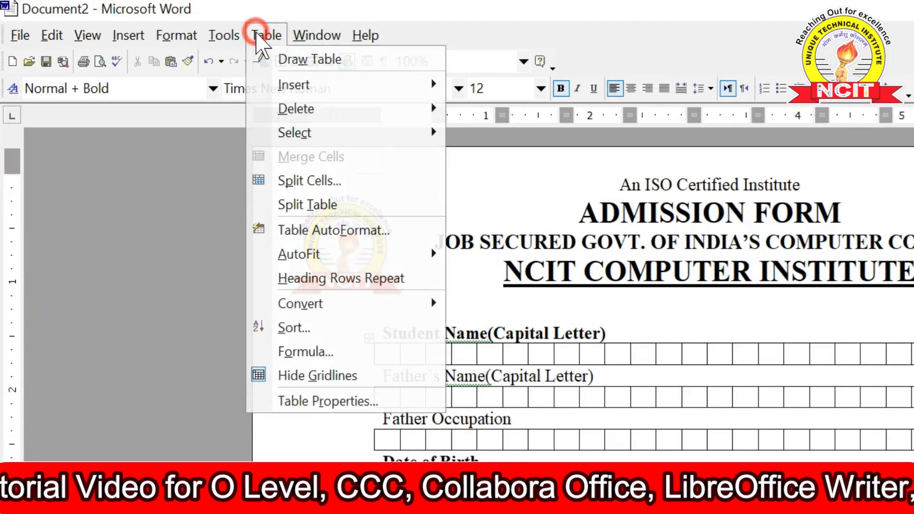
{"action": "left_click", "coordinate": [281, 59]}
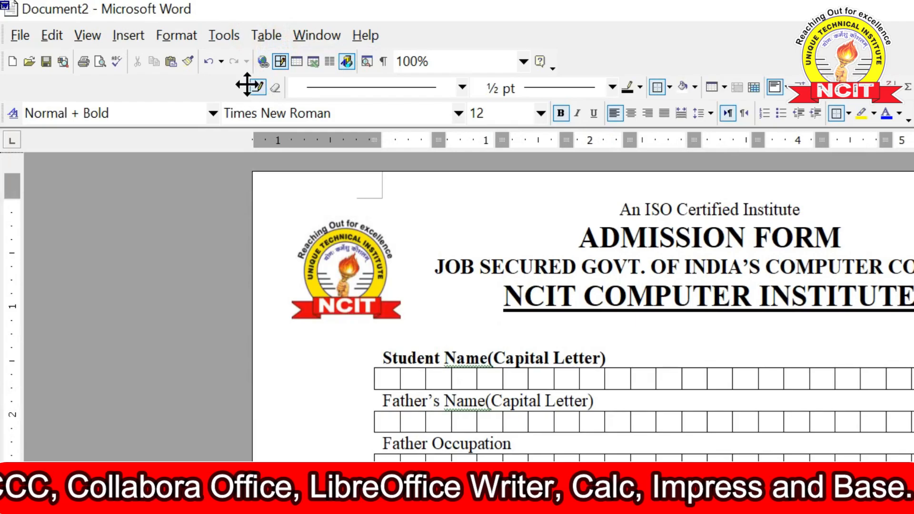
{"action": "mouse_move", "coordinate": [249, 85]}
{"action": "left_mouse_down"}
{"action": "mouse_move", "coordinate": [301, 178]}
{"action": "mouse_move", "coordinate": [367, 210]}
{"action": "mouse_move", "coordinate": [400, 260]}
{"action": "left_mouse_up"}
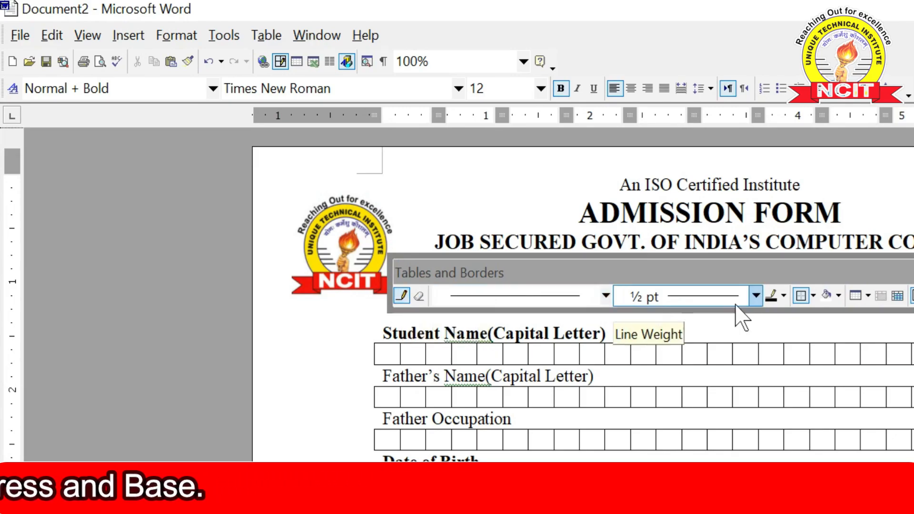
{"action": "left_click", "coordinate": [781, 295]}
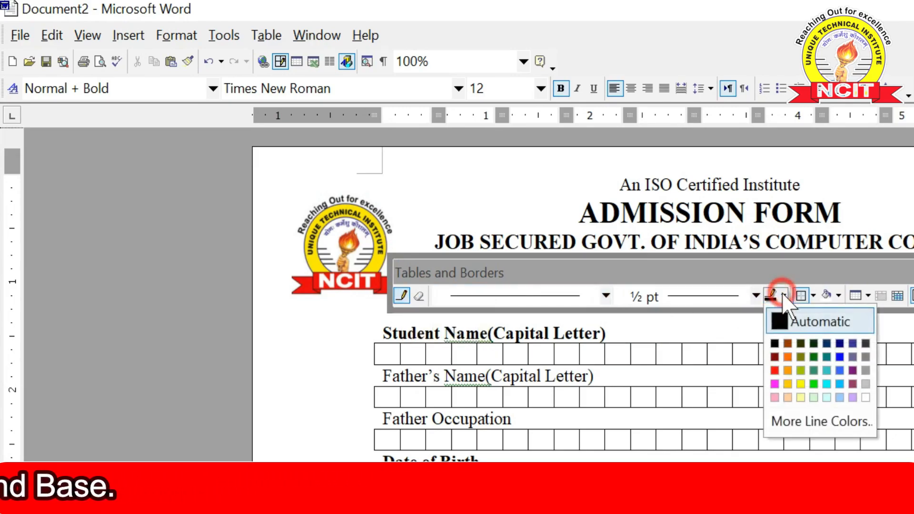
{"action": "left_click", "coordinate": [865, 384]}
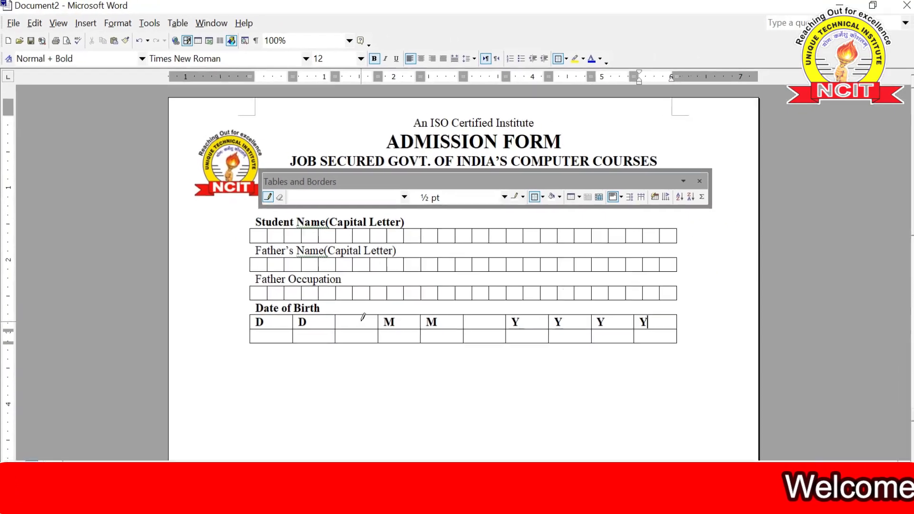
Paint the horizontal borders of the empty third and sixth columns of the date table white
{"action": "left_click", "coordinate": [357, 309]}
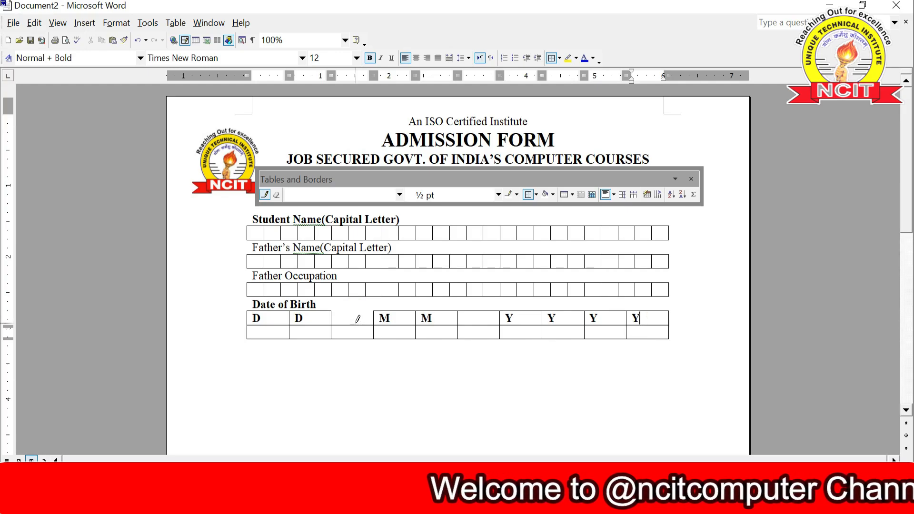
{"action": "left_click", "coordinate": [357, 321]}
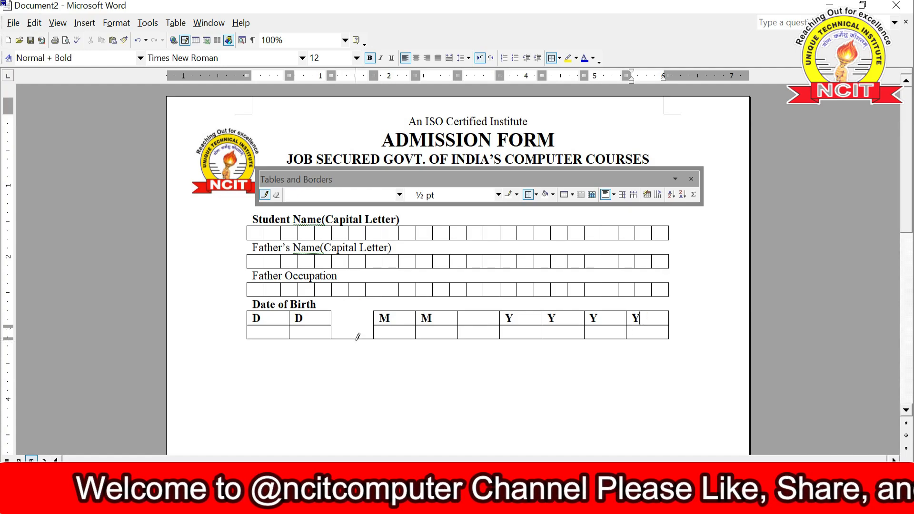
{"action": "left_click", "coordinate": [358, 336]}
{"action": "left_click", "coordinate": [358, 336]}
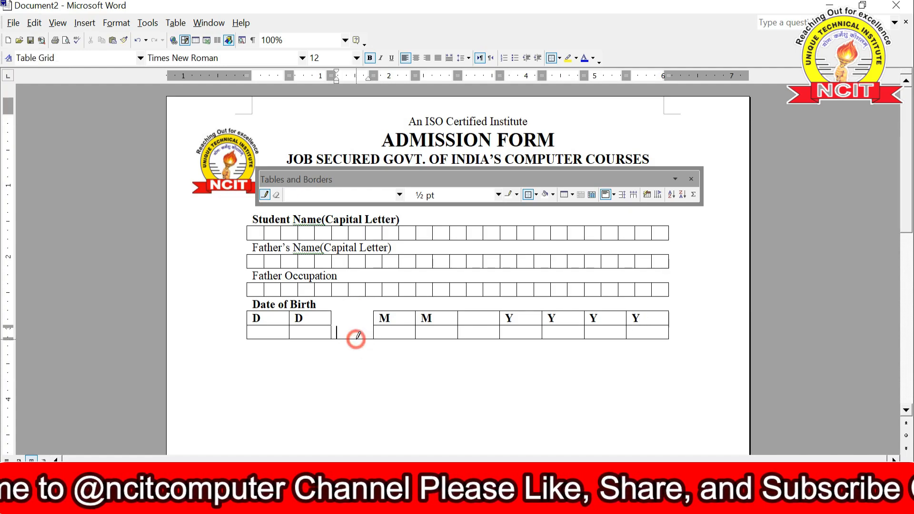
{"action": "left_click", "coordinate": [356, 338]}
{"action": "left_click", "coordinate": [352, 339]}
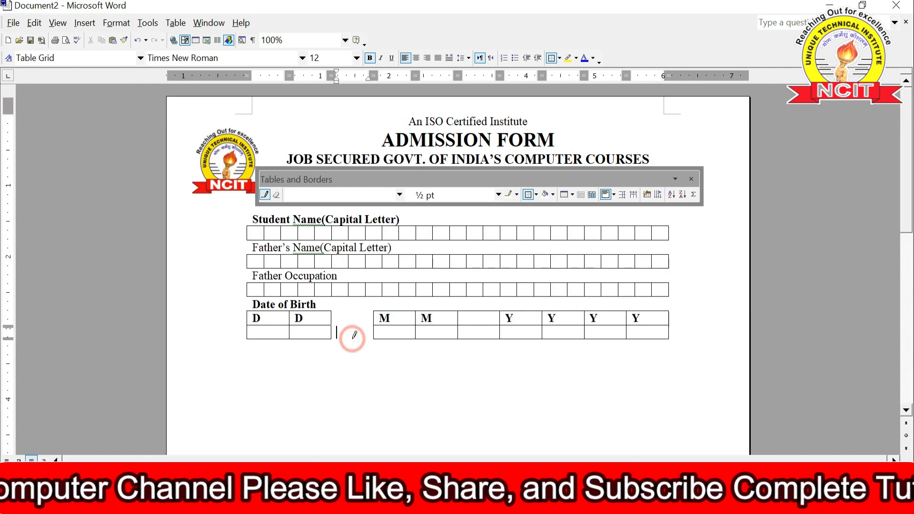
{"action": "left_click", "coordinate": [476, 311]}
{"action": "left_click", "coordinate": [475, 326]}
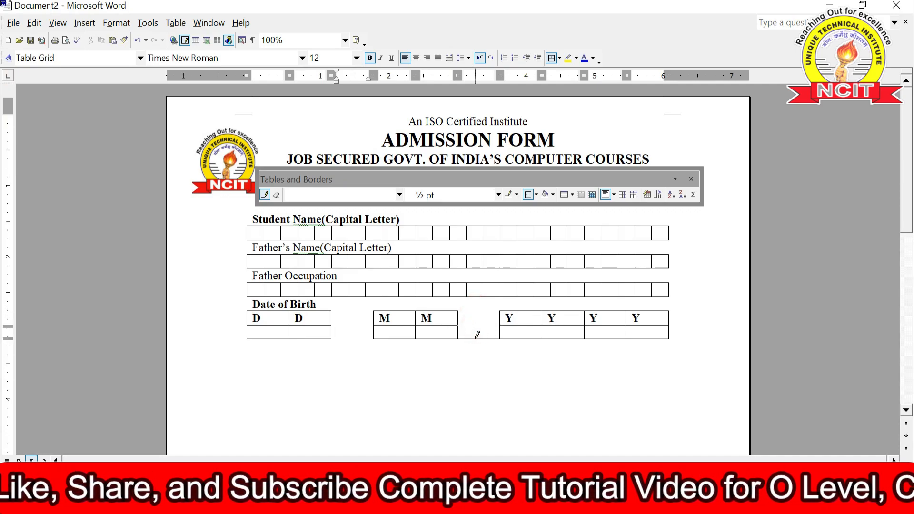
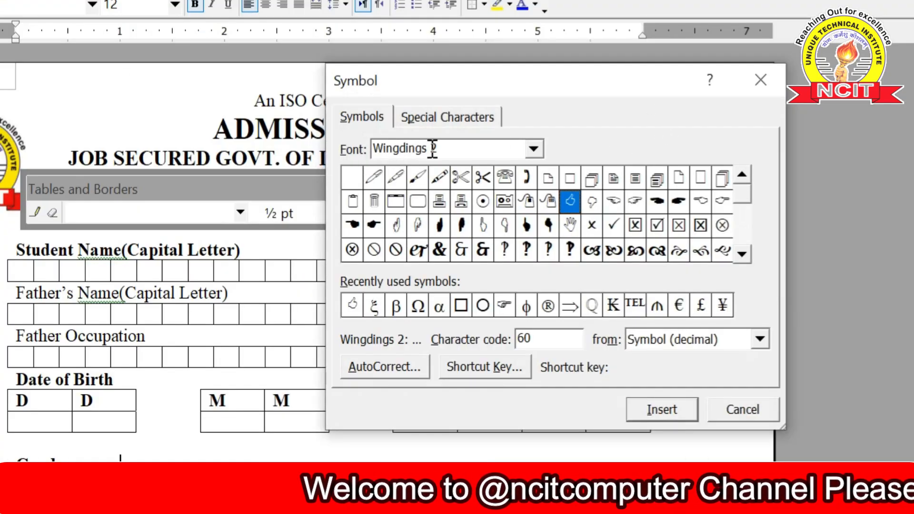
Insert two circle symbols from Wingdings 2, character code 154, after the "Gender" label
{"action": "left_click", "coordinate": [742, 253]}
{"action": "left_click", "coordinate": [743, 254]}
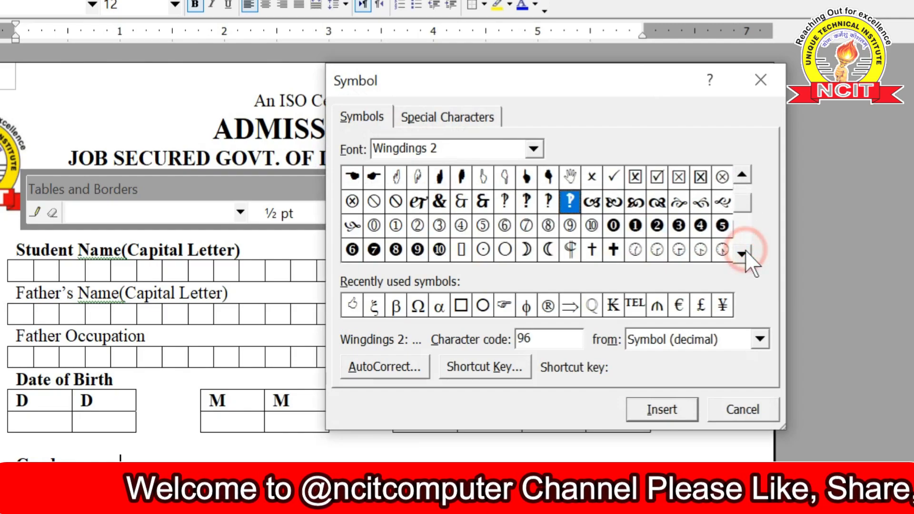
{"action": "left_click", "coordinate": [743, 253]}
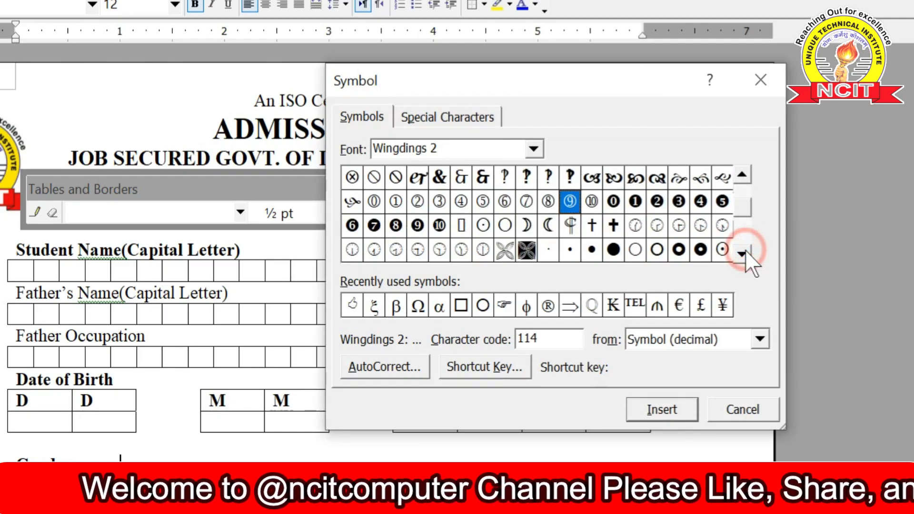
{"action": "left_click", "coordinate": [500, 226]}
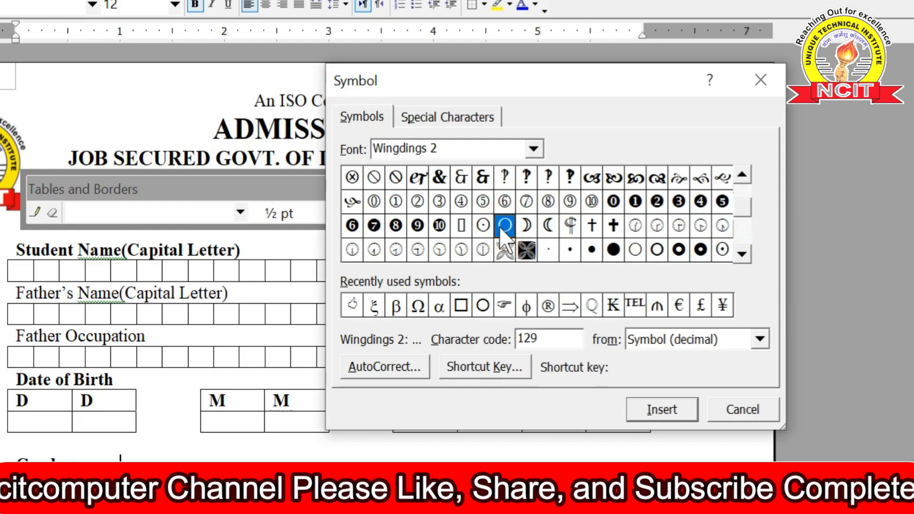
{"action": "left_click", "coordinate": [636, 249]}
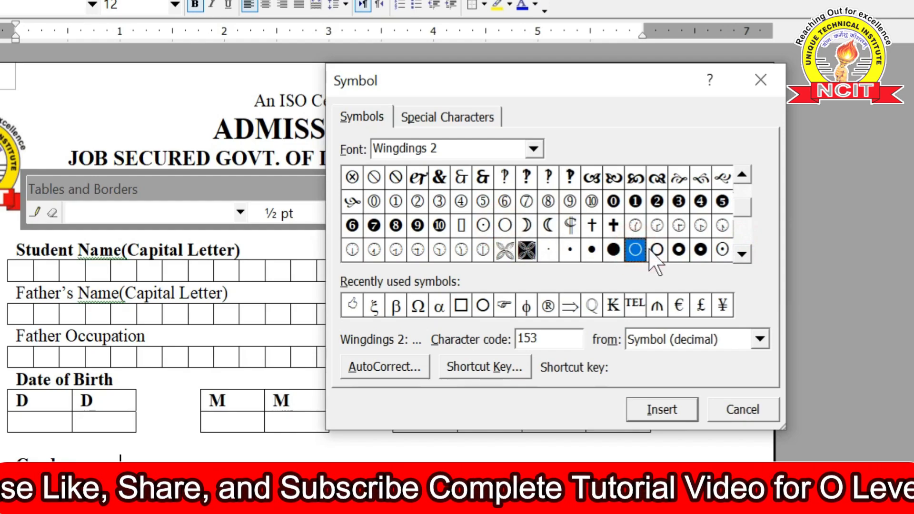
{"action": "left_click", "coordinate": [655, 250]}
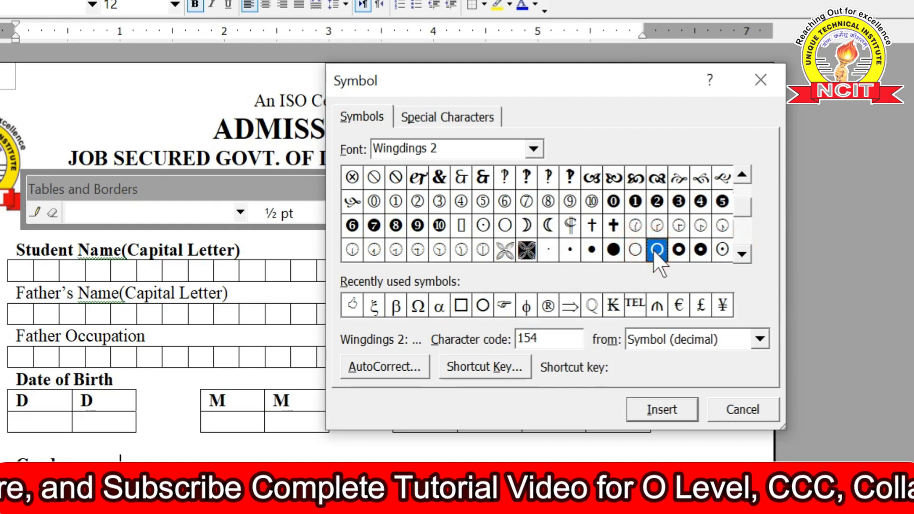
{"action": "left_click", "coordinate": [662, 412]}
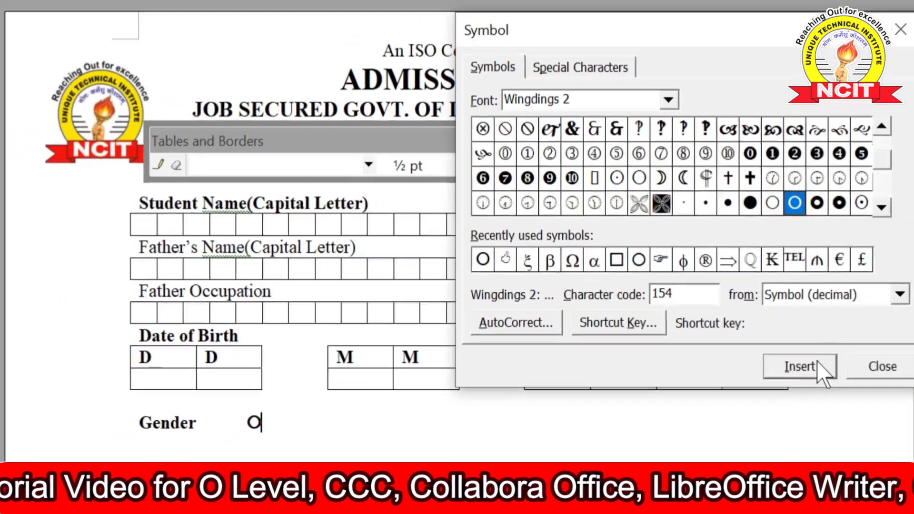
{"action": "left_click", "coordinate": [678, 406]}
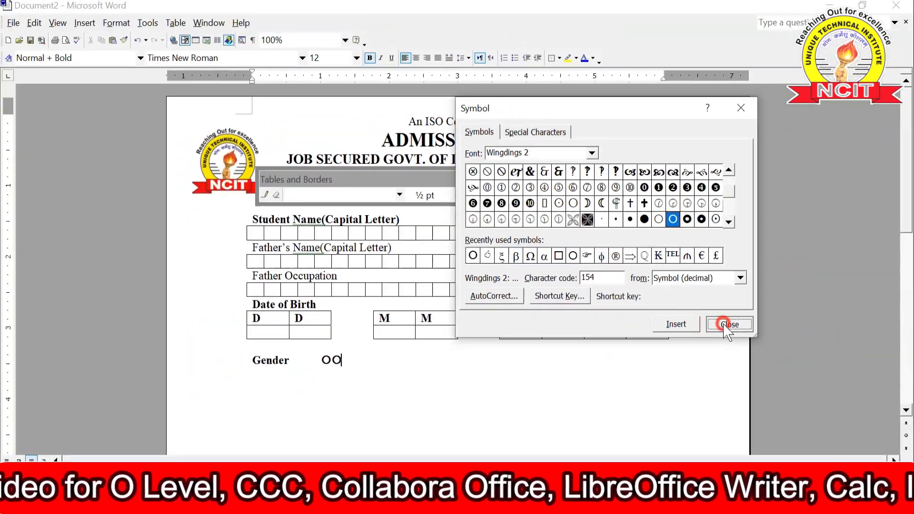
{"action": "left_click", "coordinate": [771, 336]}
Label the first circle "Male", space the second circle away from it and label that one "Female"
{"action": "left_click", "coordinate": [310, 375]}
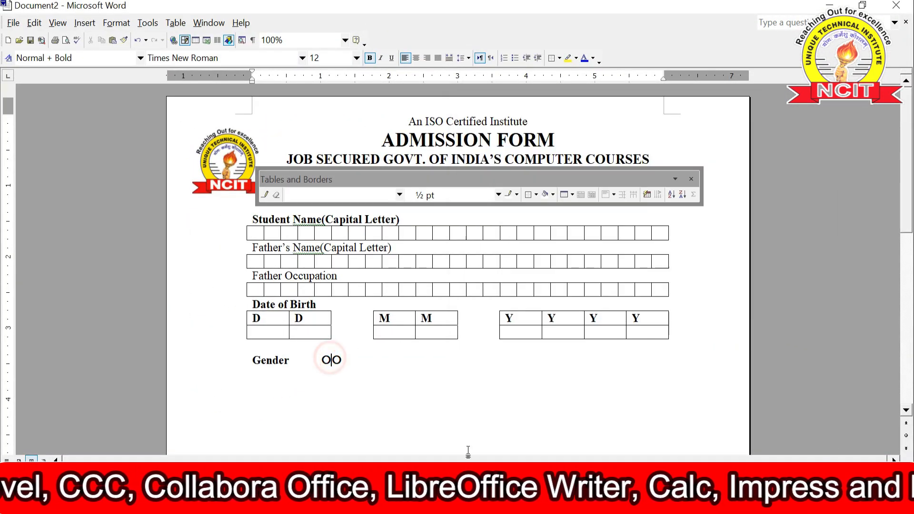
{"action": "type", "text": "Male"}
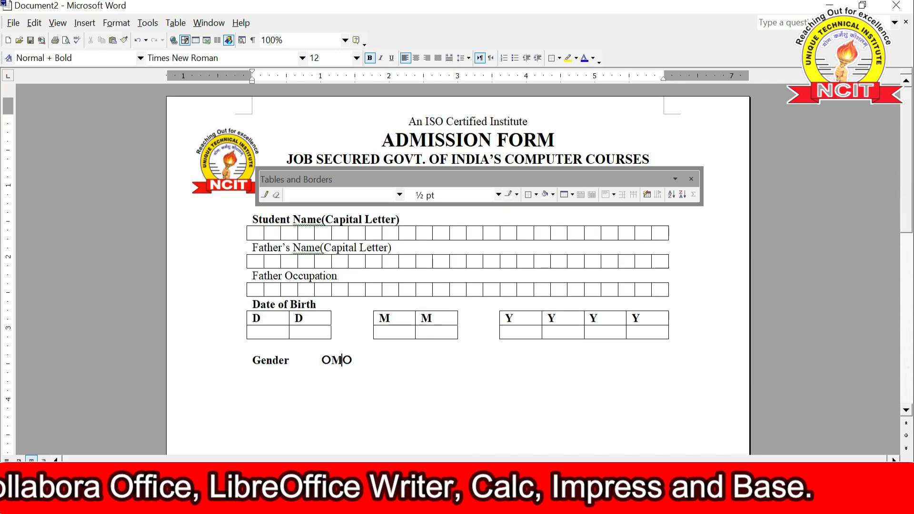
{"action": "key", "text": "Tab"}
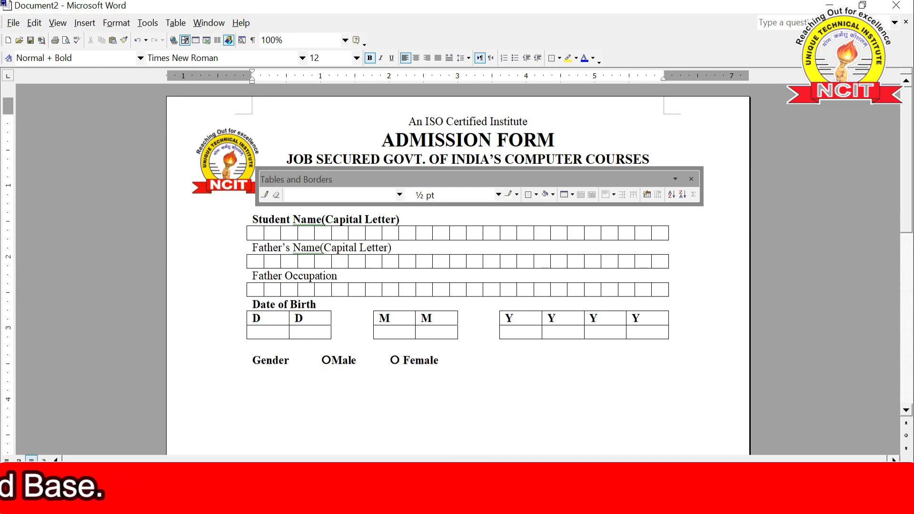
Remove bold from the "Male" and "Female" gender options and restore the tab space before the second circle
{"action": "left_click_drag", "start_coordinate": [322, 360], "coordinate": [444, 361]}
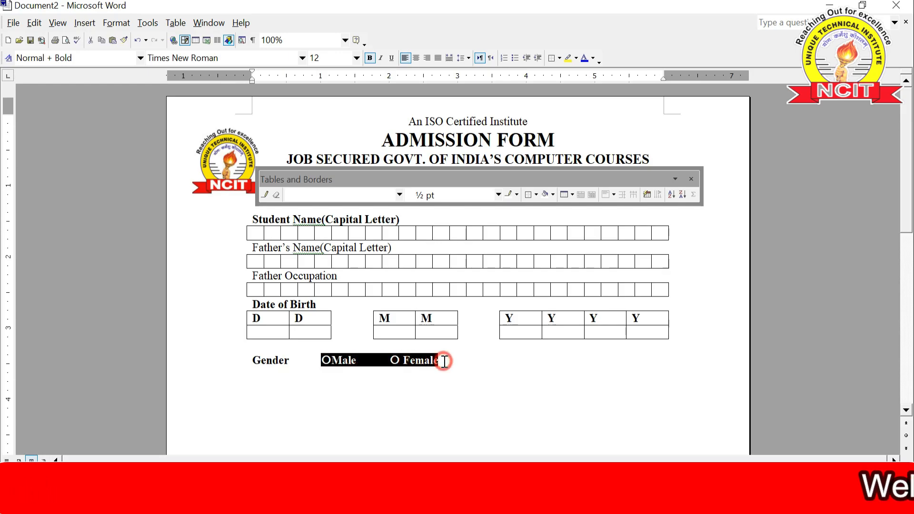
{"action": "left_click", "coordinate": [370, 58]}
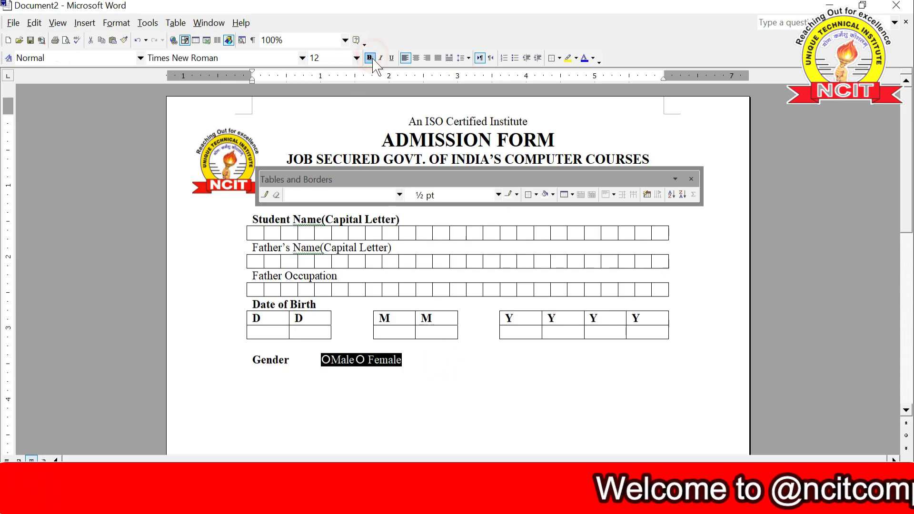
{"action": "left_click", "coordinate": [359, 361]}
{"action": "key", "text": "Tab"}
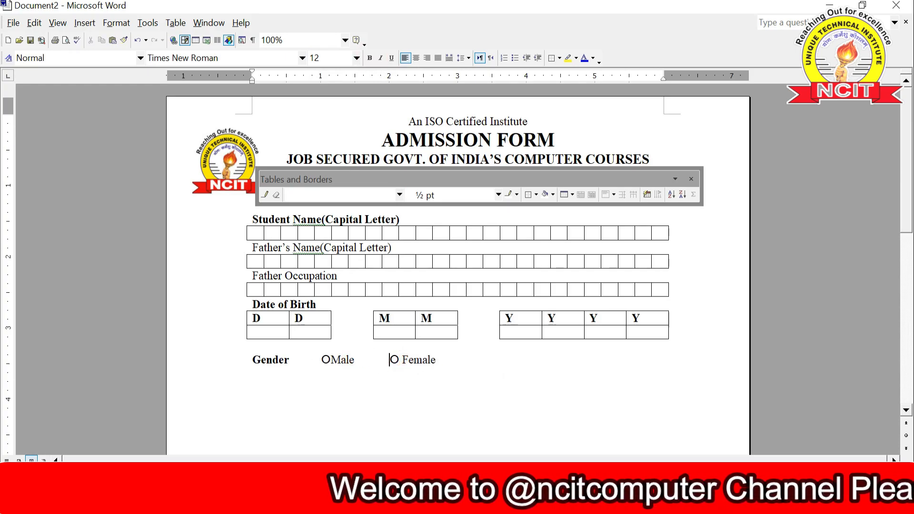
{"action": "left_click", "coordinate": [472, 365]}
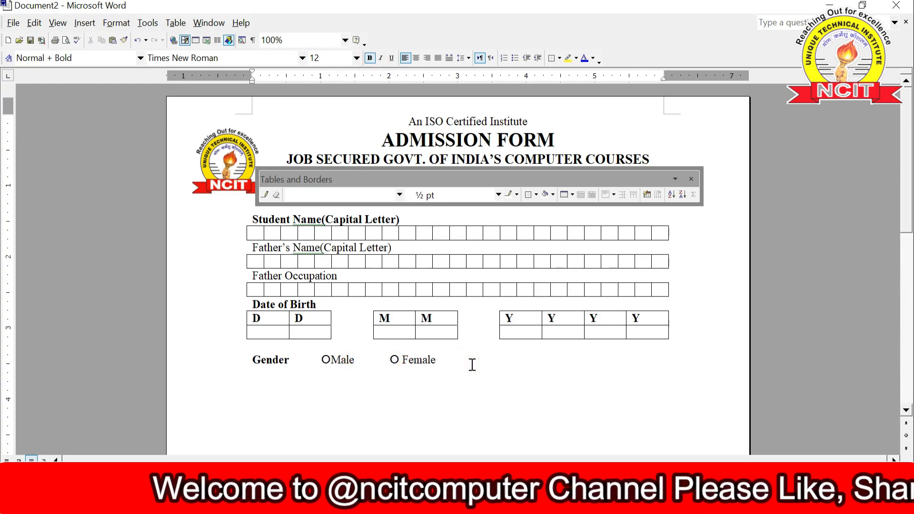
Check the address section in ADMISSION ADCA.DOC, and add a bold "Permanent Address" label below the gender line in Document2
{"action": "left_click", "coordinate": [333, 504]}
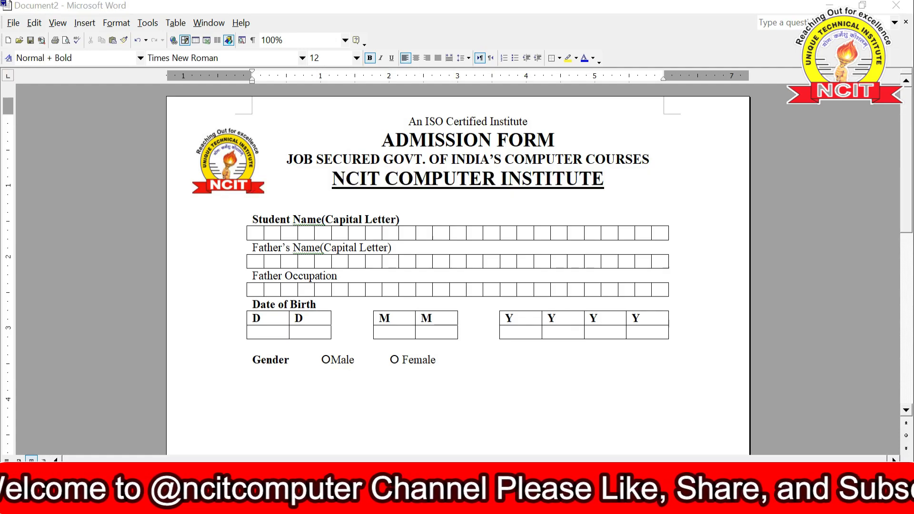
{"action": "left_click", "coordinate": [247, 455]}
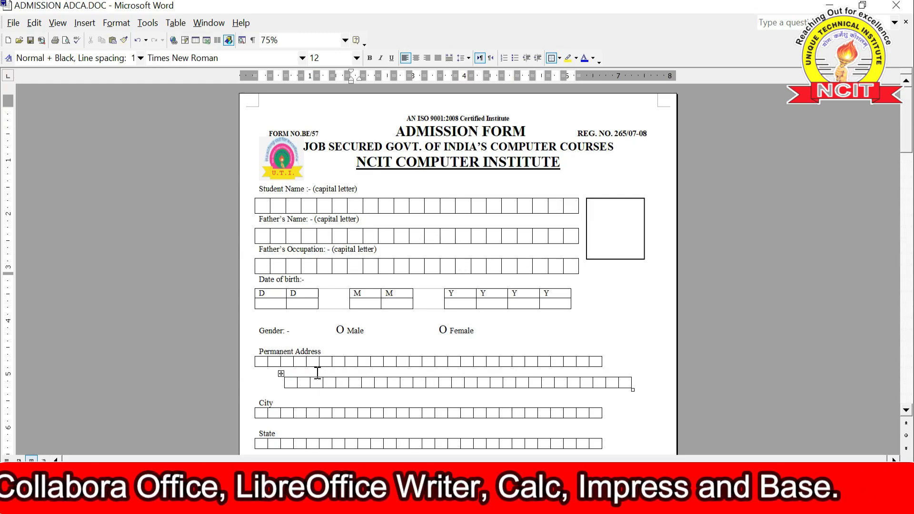
{"action": "mouse_move", "coordinate": [326, 504]}
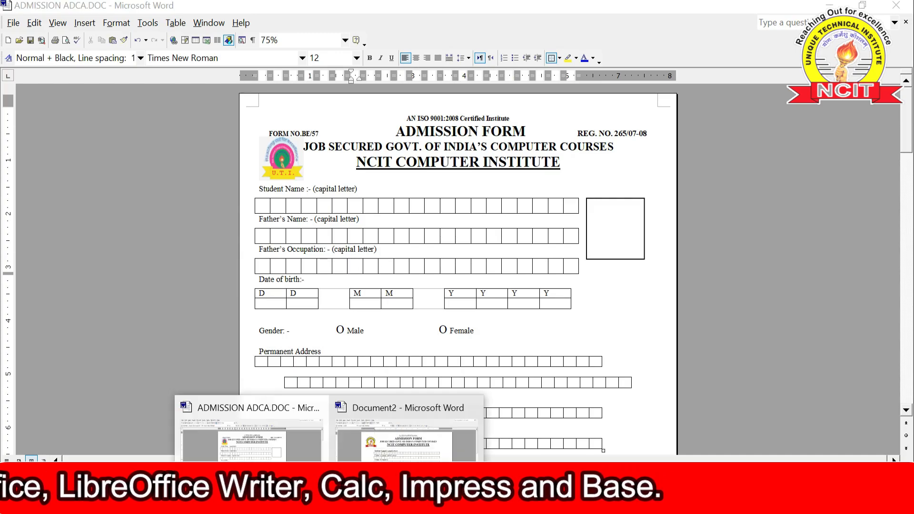
{"action": "left_click", "coordinate": [395, 453]}
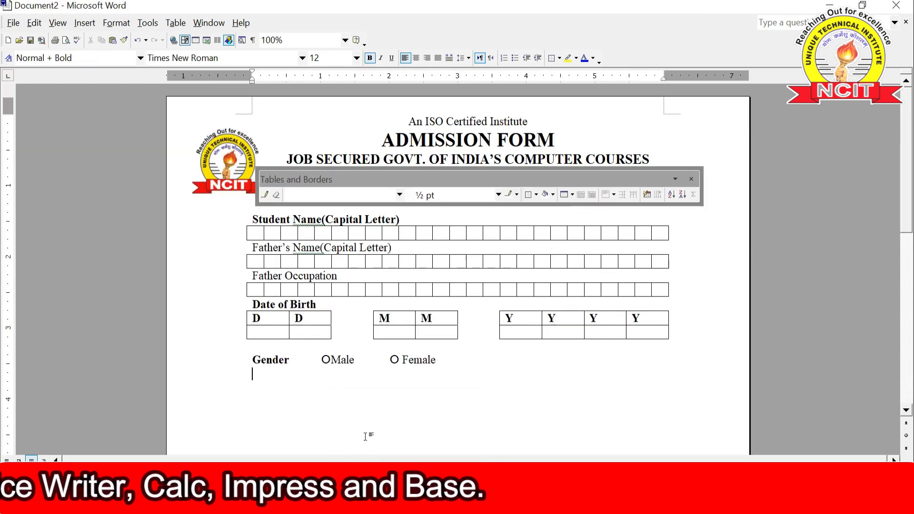
{"action": "type", "text": "ermane"}
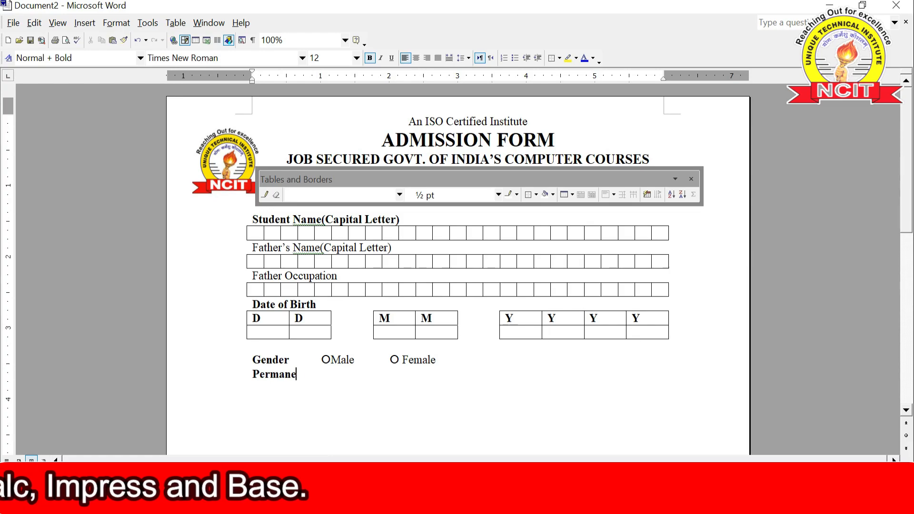
{"action": "type", "text": "nt Address"}
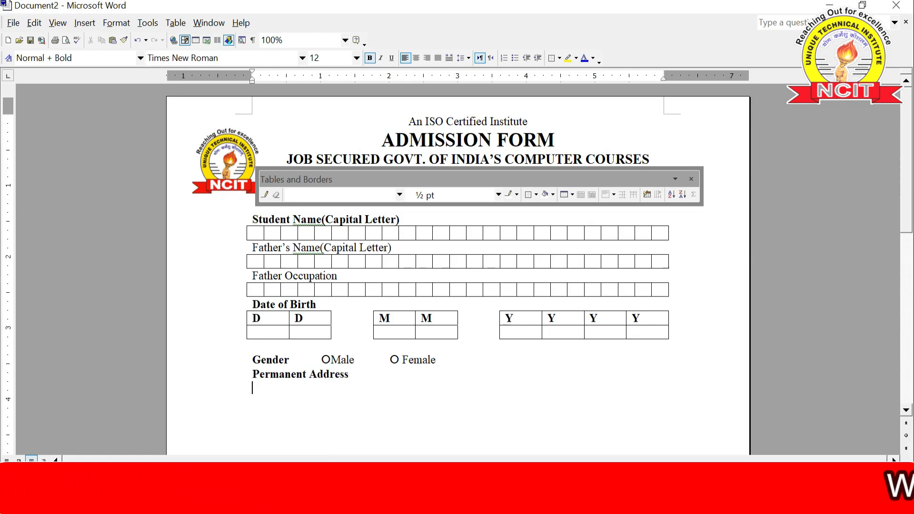
{"action": "key", "text": "Return"}
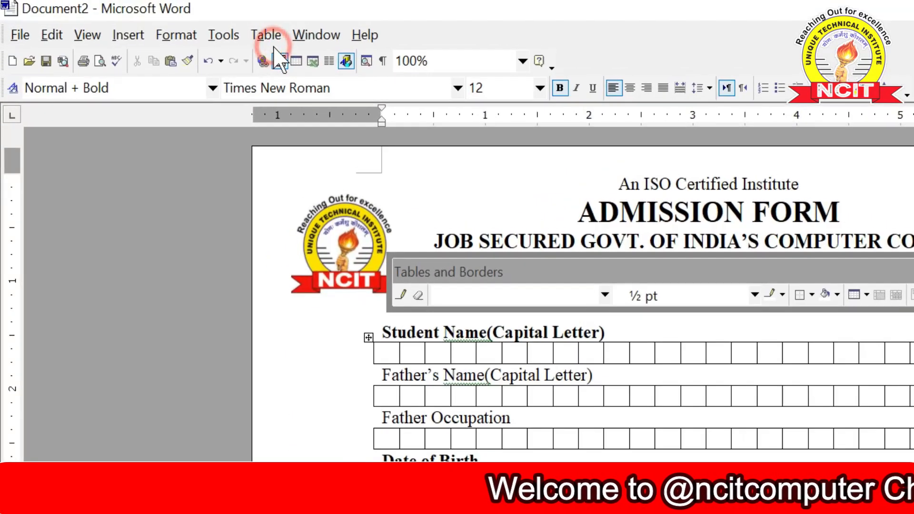
Insert a table with 25 columns and 2 rows under the "Permanent Address" label
{"action": "left_click", "coordinate": [176, 23]}
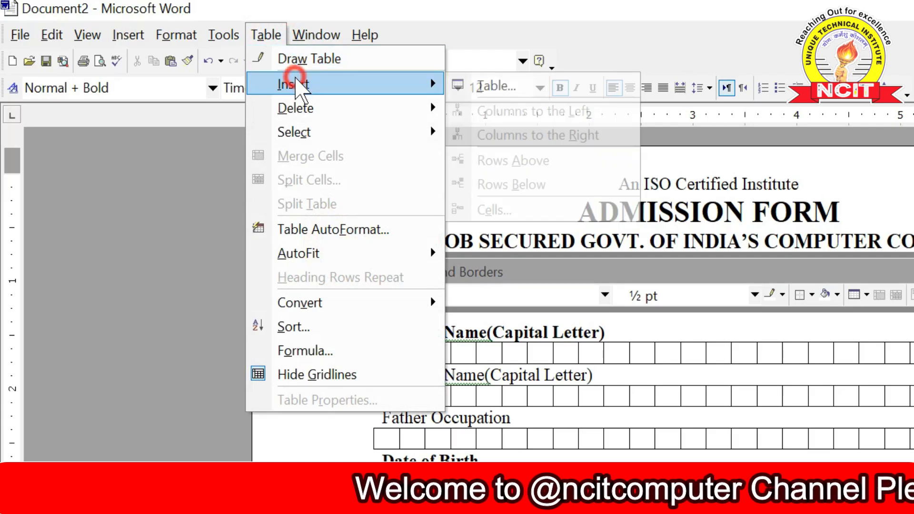
{"action": "left_click", "coordinate": [548, 84]}
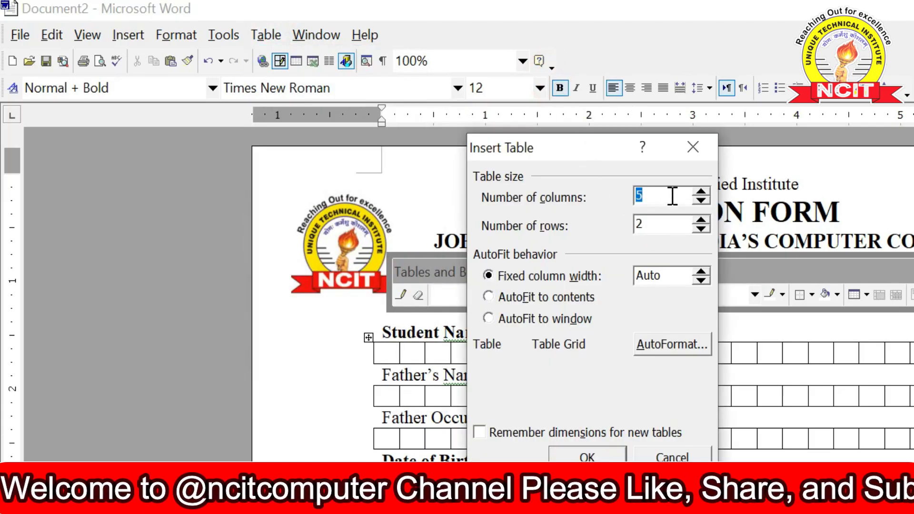
{"action": "type", "text": "25"}
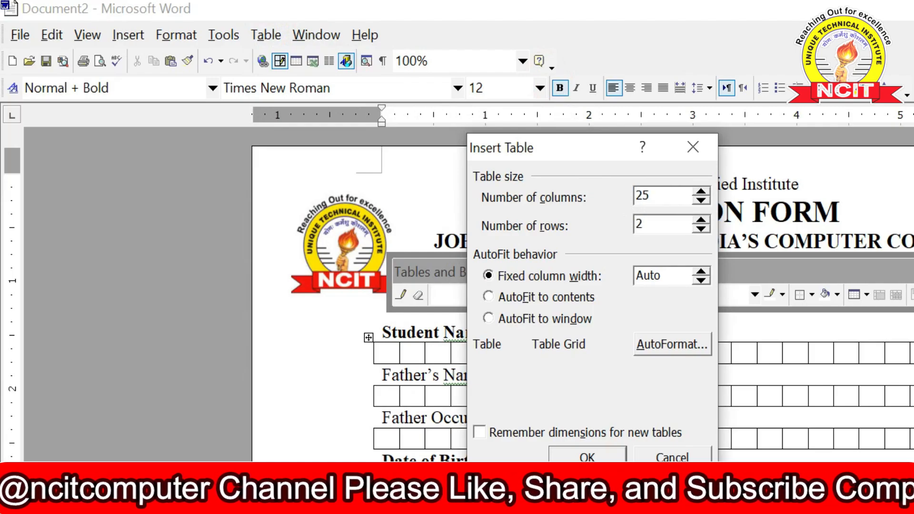
{"action": "left_click", "coordinate": [667, 222]}
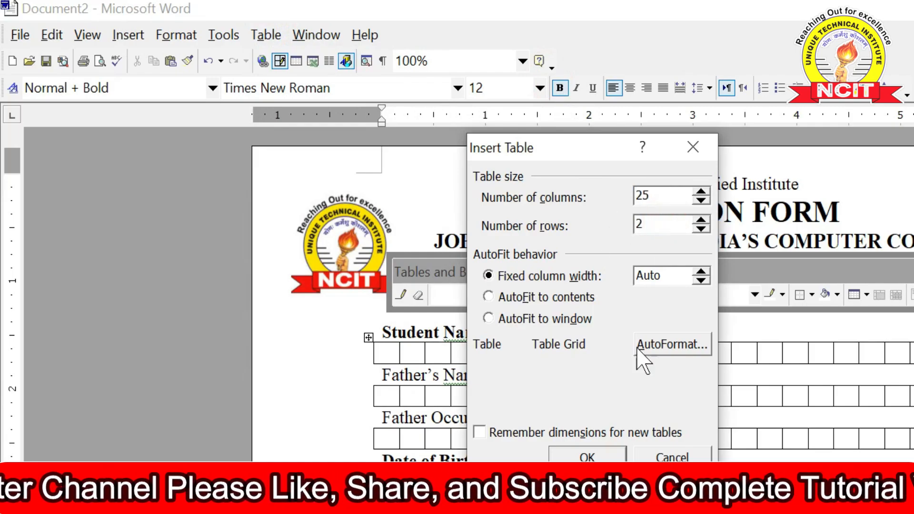
{"action": "left_click", "coordinate": [589, 457]}
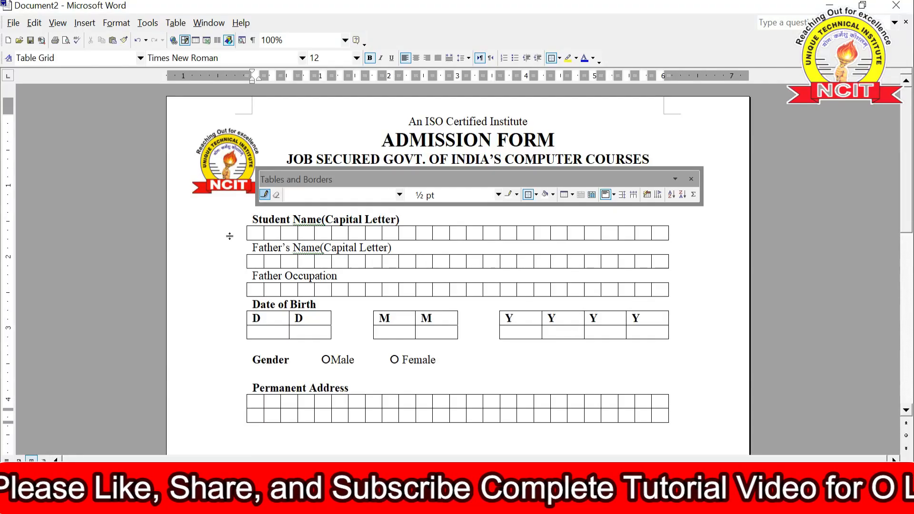
Split the Permanent Address table at its second row into two separate single-row box tables
{"action": "scroll", "coordinate": [276, 401], "scroll_direction": "down", "scroll_amount": 1}
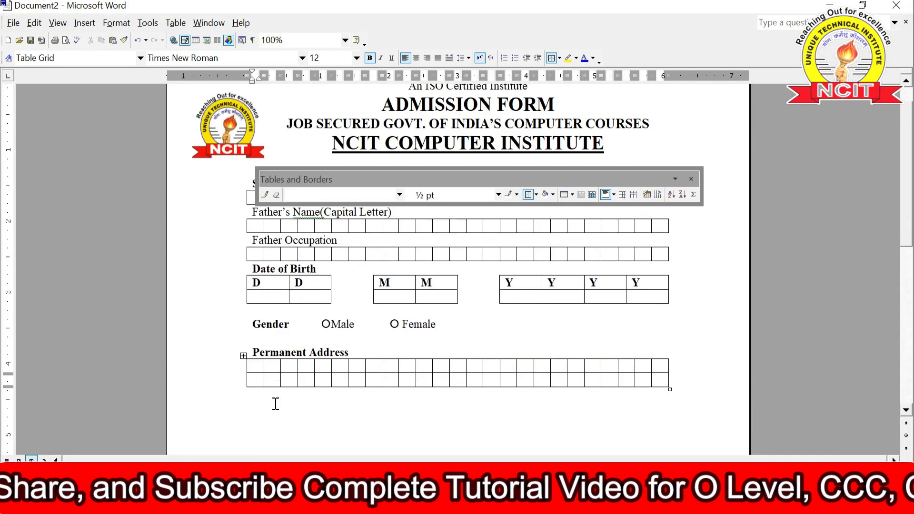
{"action": "left_click", "coordinate": [257, 379]}
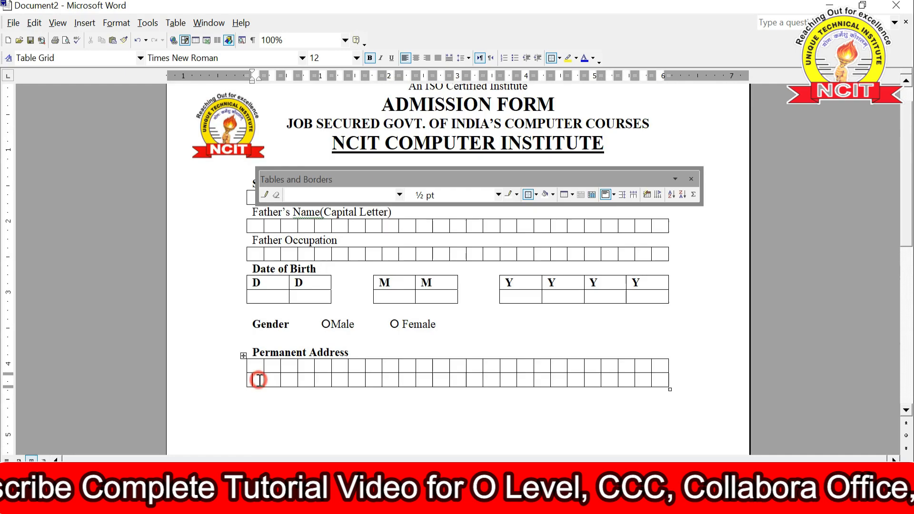
{"action": "left_click", "coordinate": [176, 23]}
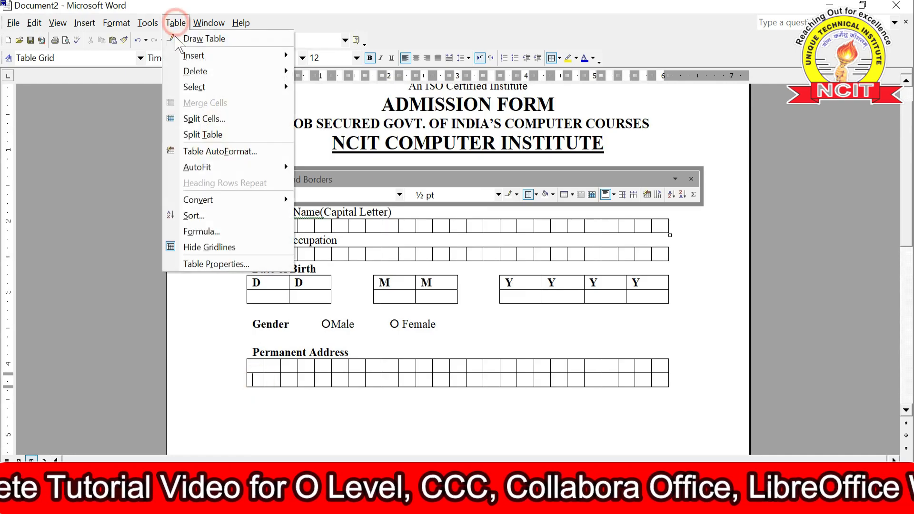
{"action": "left_click", "coordinate": [191, 137]}
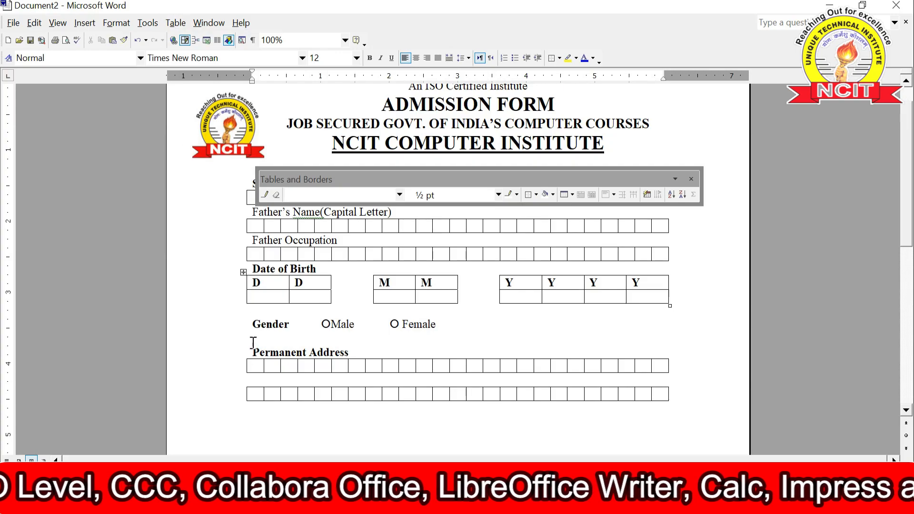
Check the fields after Permanent Address in ADMISSION ADCA.DOC, and add a bold "City" label below the address boxes in Document2
{"action": "left_click", "coordinate": [266, 413]}
{"action": "key", "text": "ctrl+b"}
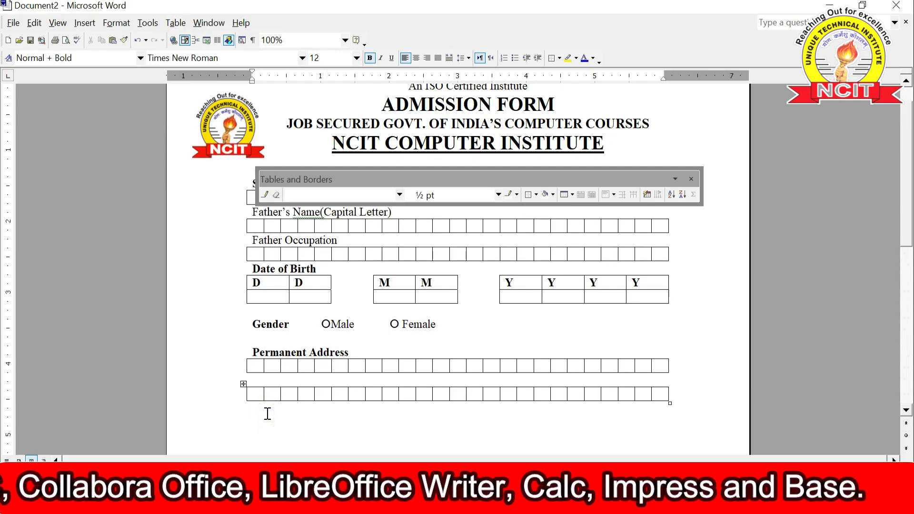
{"action": "left_click", "coordinate": [330, 503]}
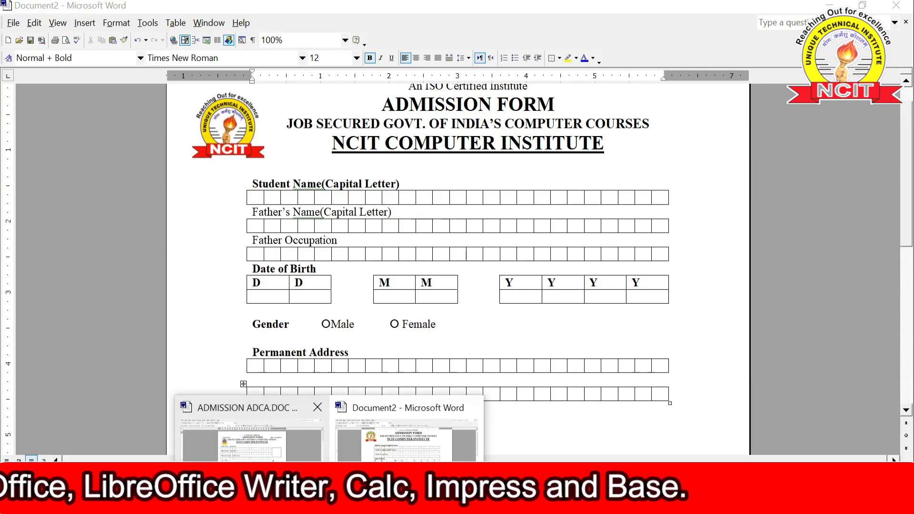
{"action": "left_click", "coordinate": [272, 446]}
{"action": "scroll", "coordinate": [291, 400], "scroll_direction": "down", "scroll_amount": 1}
{"action": "scroll", "coordinate": [295, 390], "scroll_direction": "down", "scroll_amount": 1}
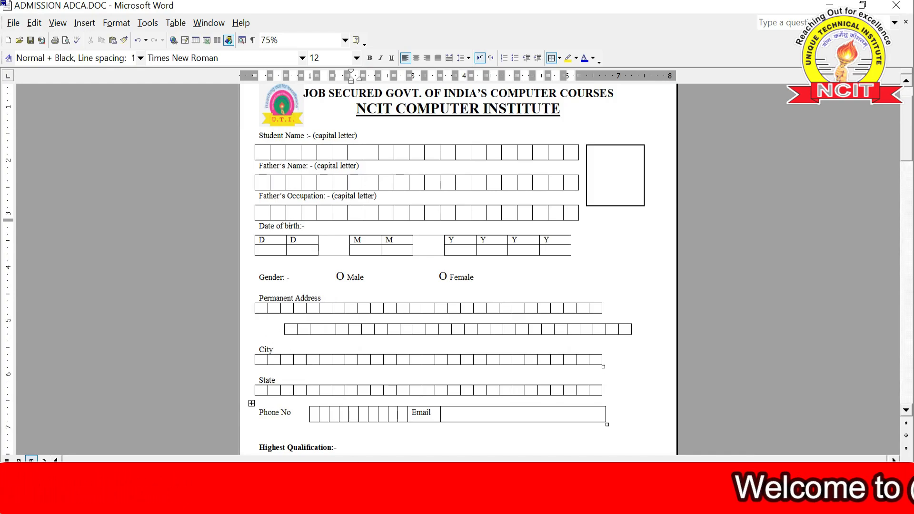
{"action": "left_click", "coordinate": [386, 409]}
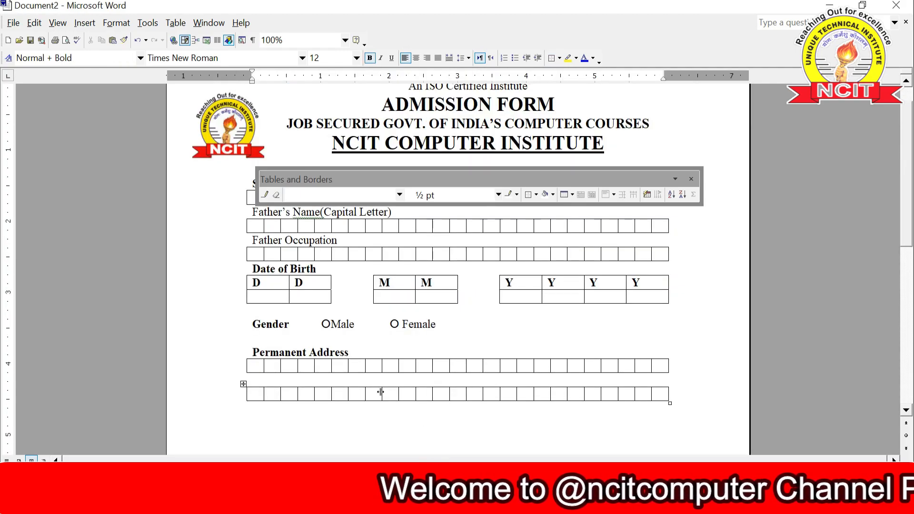
{"action": "left_click", "coordinate": [252, 421]}
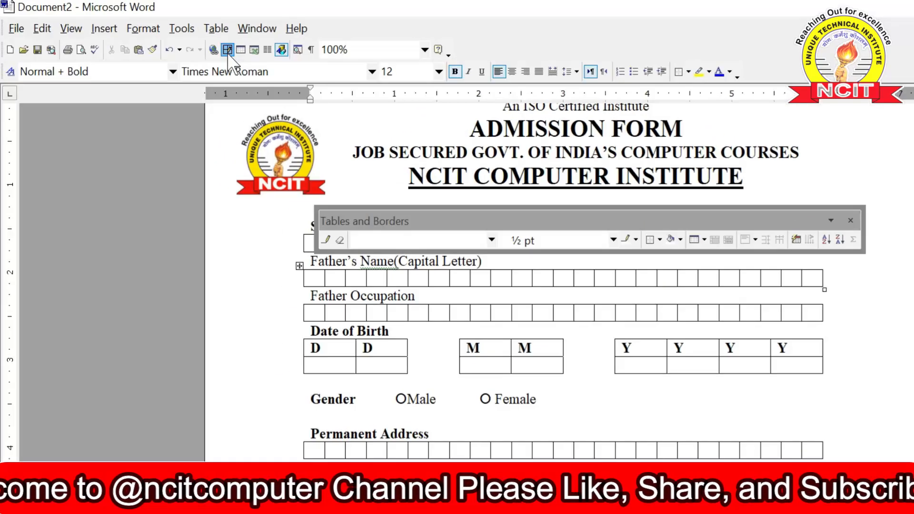
Insert a table with 25 columns and 2 rows under the "City" label
{"action": "left_click", "coordinate": [175, 23]}
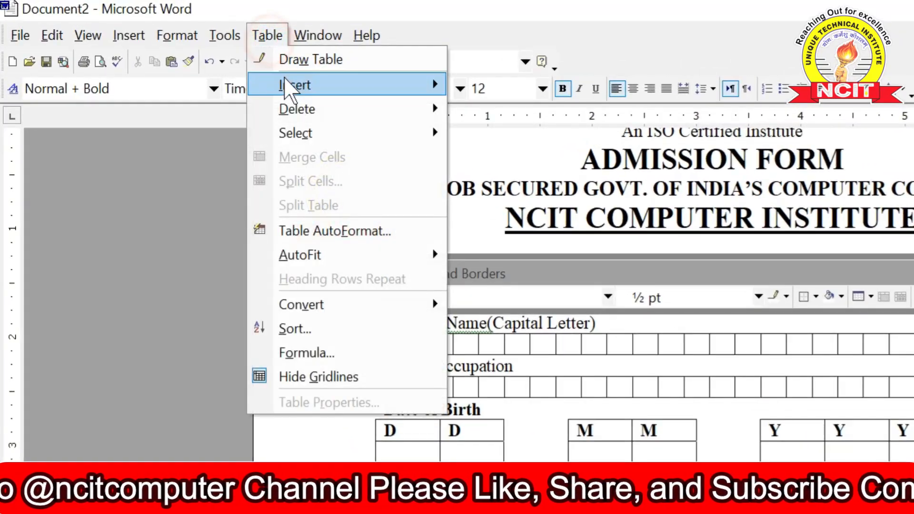
{"action": "left_click", "coordinate": [287, 86]}
{"action": "left_click", "coordinate": [476, 87]}
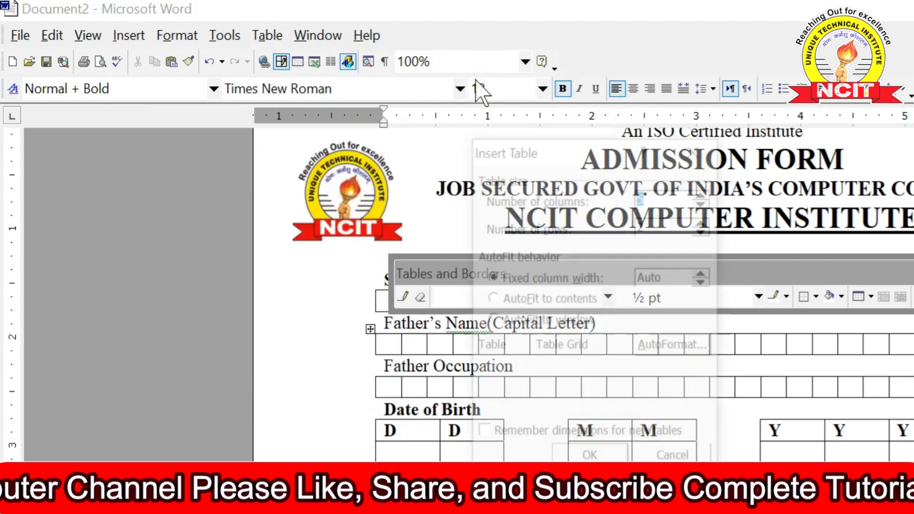
{"action": "type", "text": "25"}
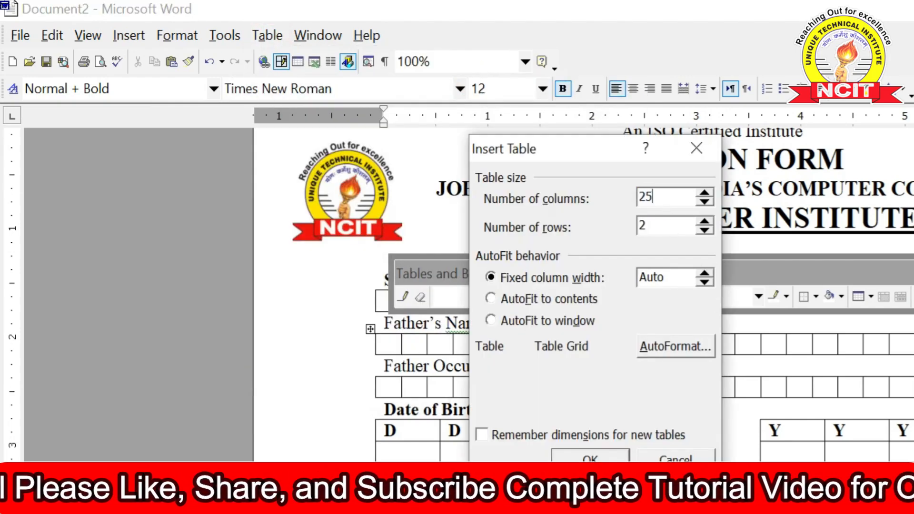
{"action": "left_click", "coordinate": [661, 226]}
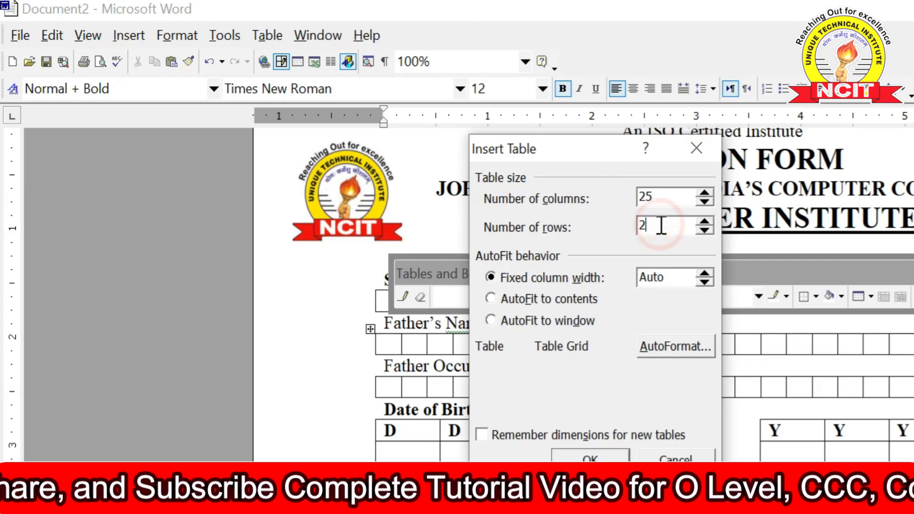
{"action": "left_click", "coordinate": [592, 457]}
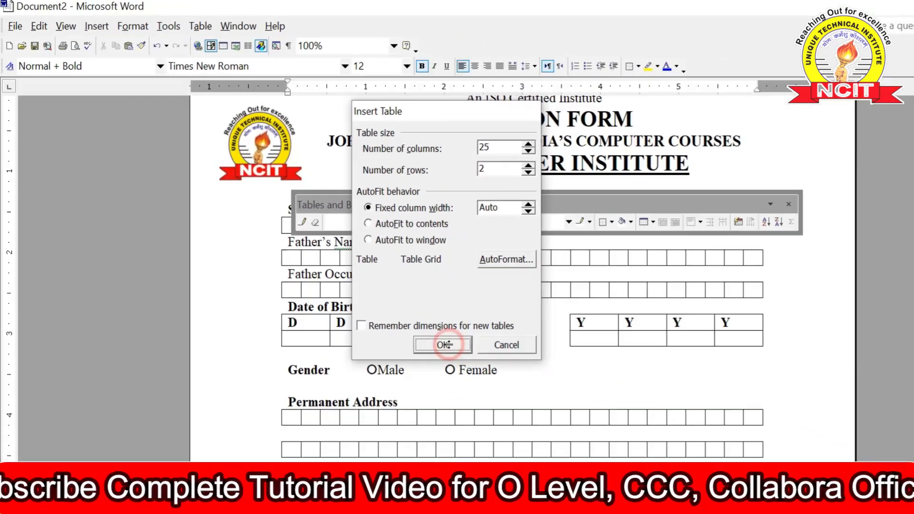
Close the Tables and Borders toolbar and split the City table at its second row into two single-row tables
{"action": "scroll", "coordinate": [356, 226], "scroll_direction": "up", "scroll_amount": 3}
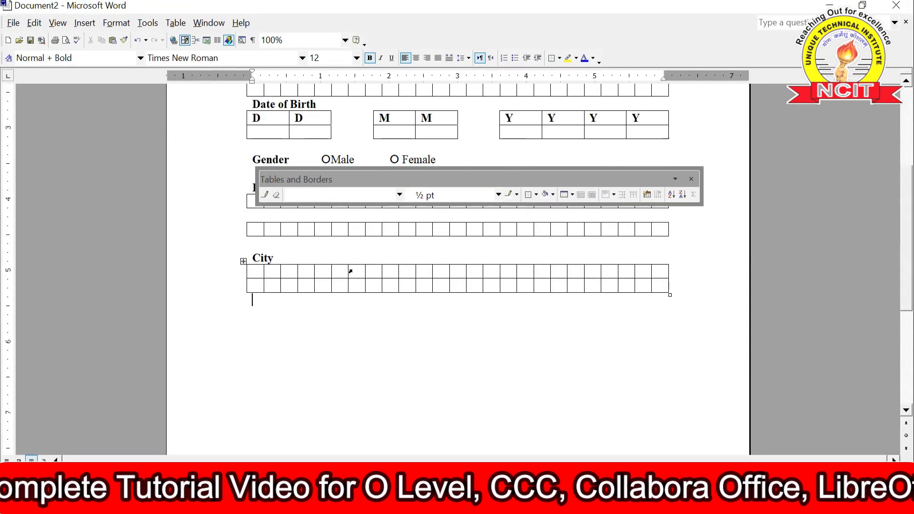
{"action": "scroll", "coordinate": [352, 267], "scroll_direction": "up", "scroll_amount": 2}
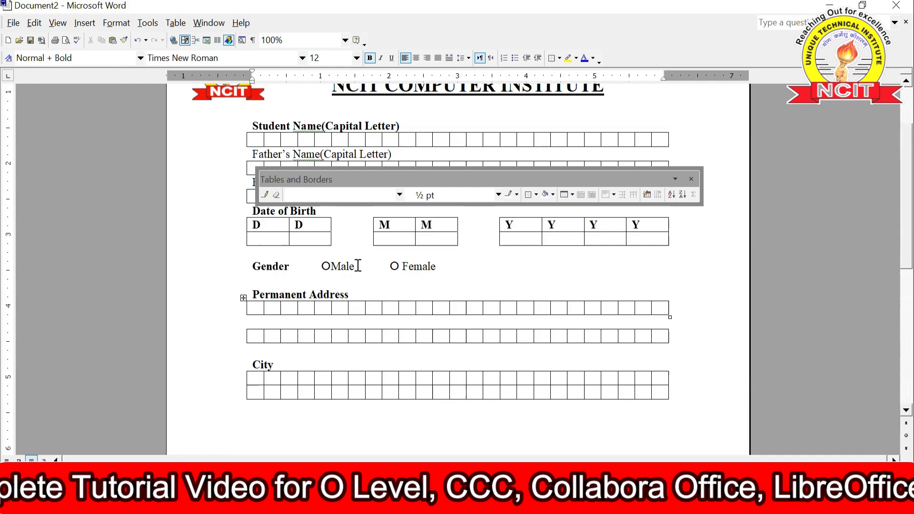
{"action": "left_click", "coordinate": [691, 179]}
{"action": "left_click", "coordinate": [254, 384]}
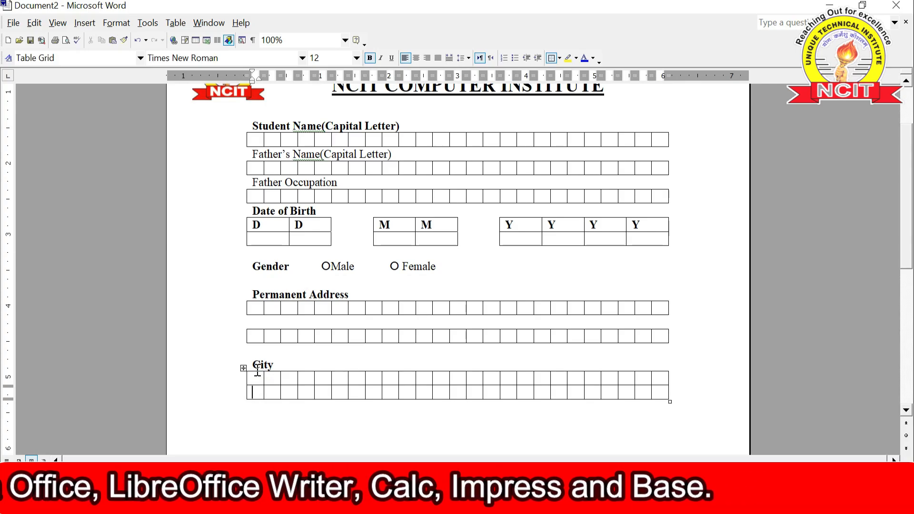
{"action": "left_click", "coordinate": [185, 26]}
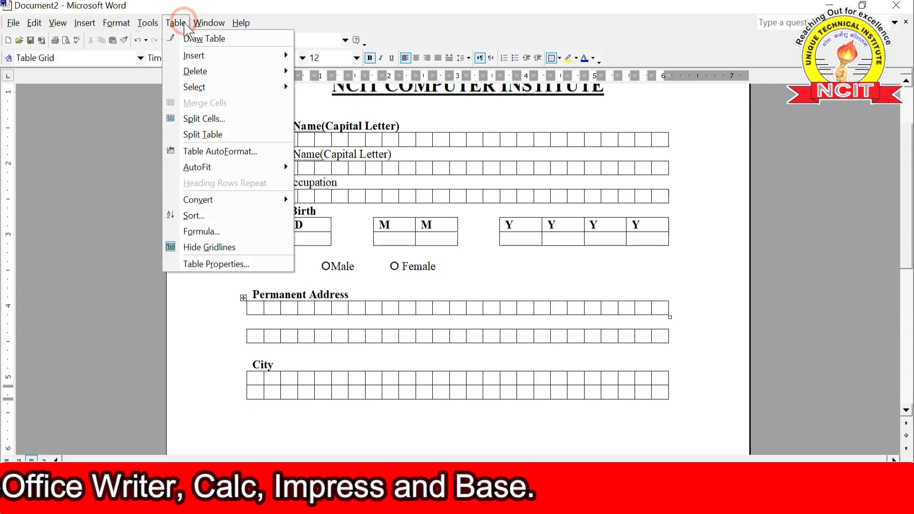
{"action": "left_click", "coordinate": [185, 134]}
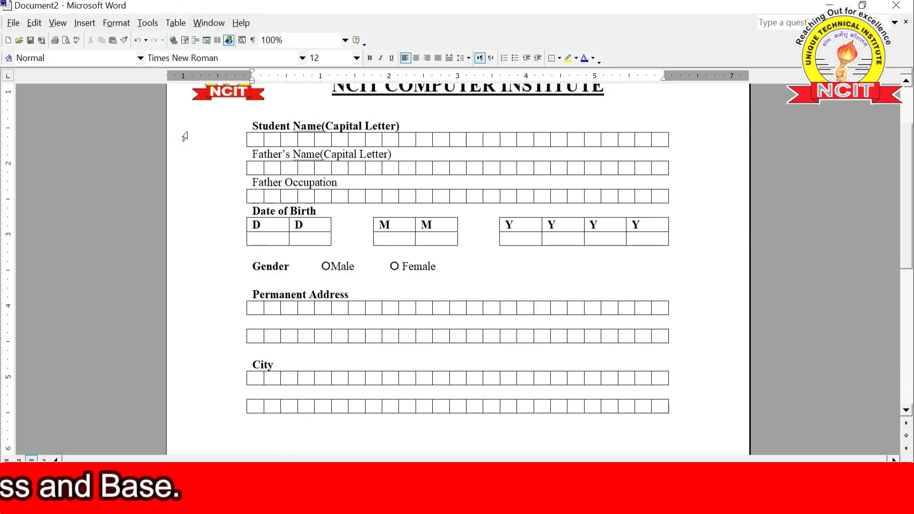
Add a "State" label above the second City box row, and check the fields after State in ADMISSION ADCA.DOC
{"action": "type", "text": "State"}
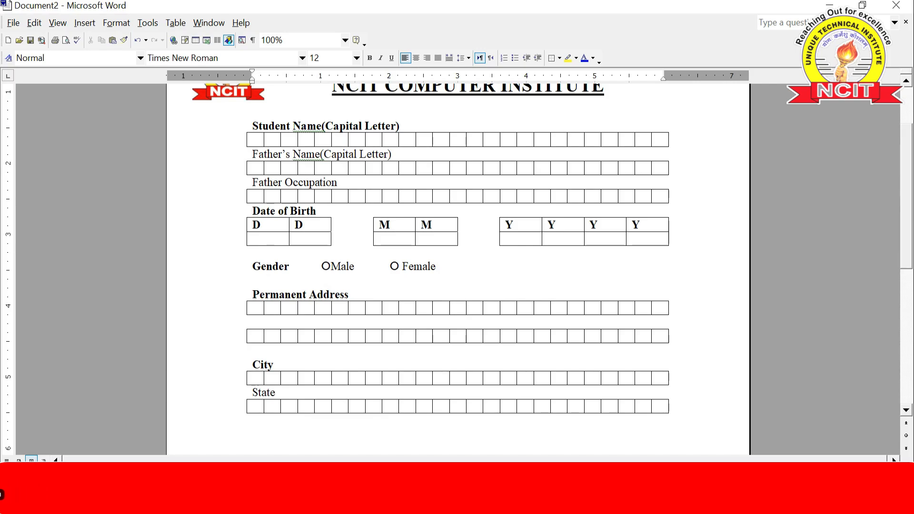
{"action": "left_click", "coordinate": [329, 500]}
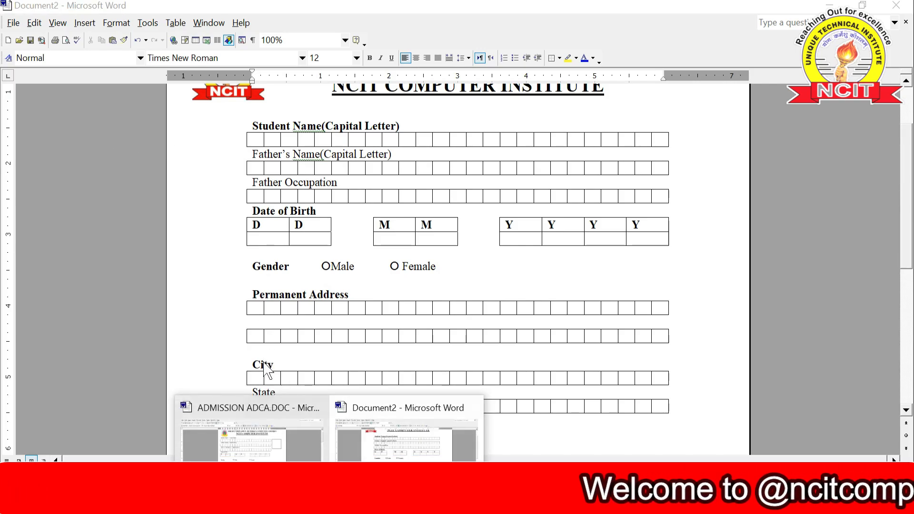
{"action": "left_click", "coordinate": [274, 405]}
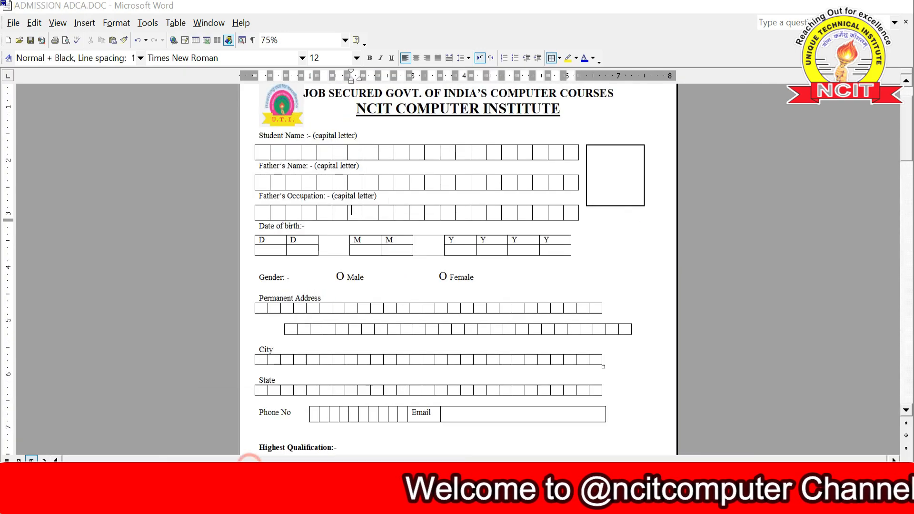
{"action": "scroll", "coordinate": [280, 367], "scroll_direction": "down", "scroll_amount": 1}
{"action": "scroll", "coordinate": [280, 368], "scroll_direction": "down", "scroll_amount": 2}
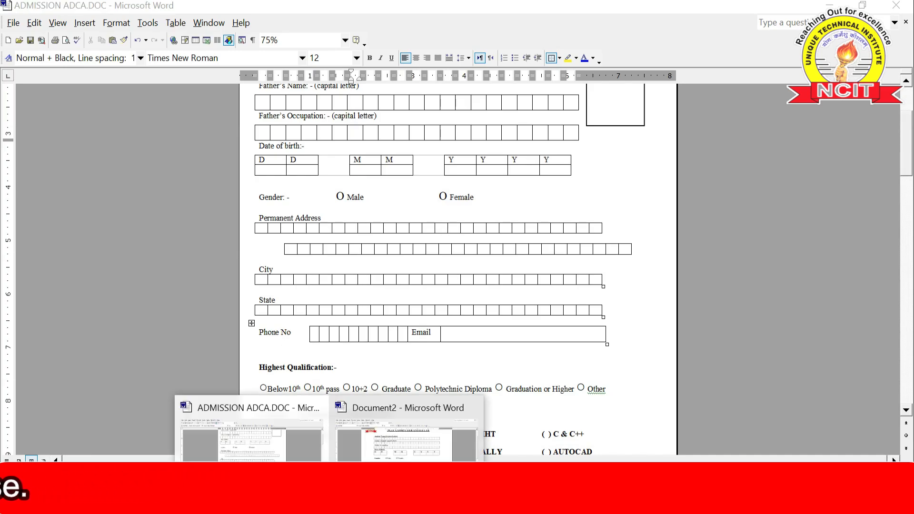
{"action": "left_click", "coordinate": [409, 419]}
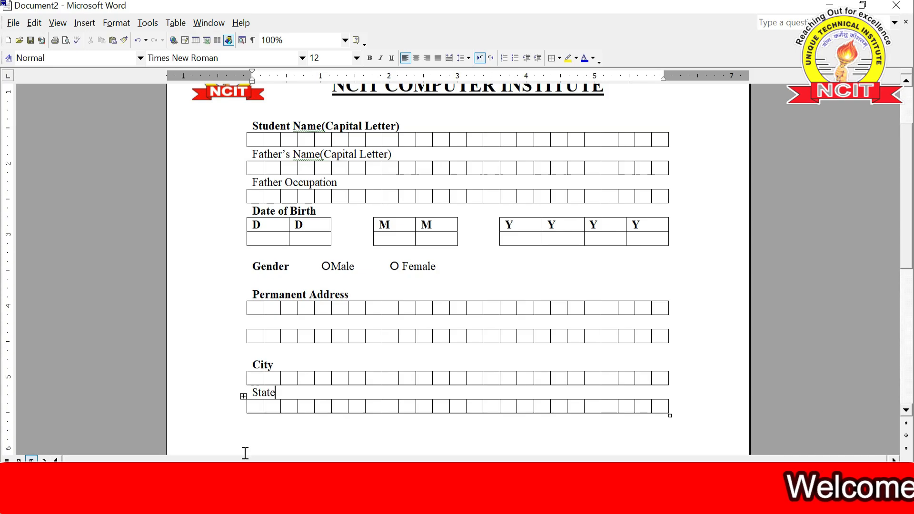
Insert a table with 13 columns and 1 row below the State boxes in Document2
{"action": "left_click", "coordinate": [248, 432]}
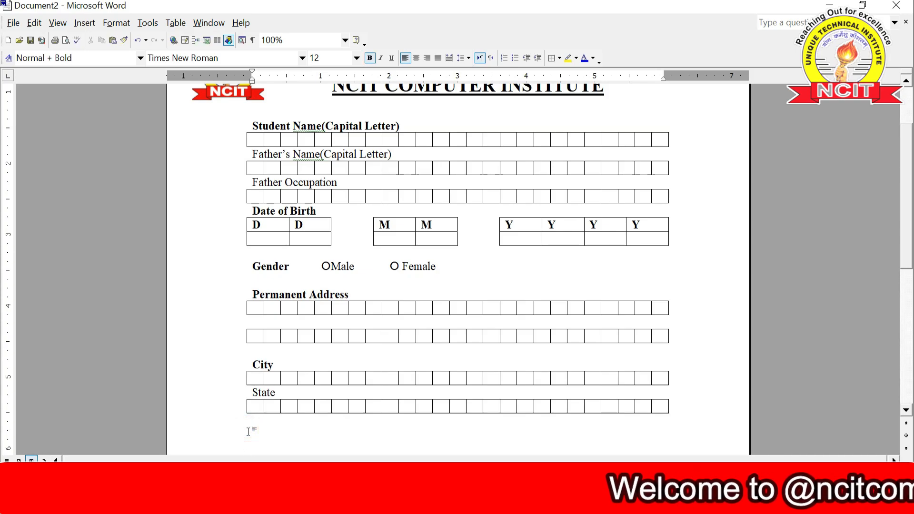
{"action": "left_click", "coordinate": [175, 22]}
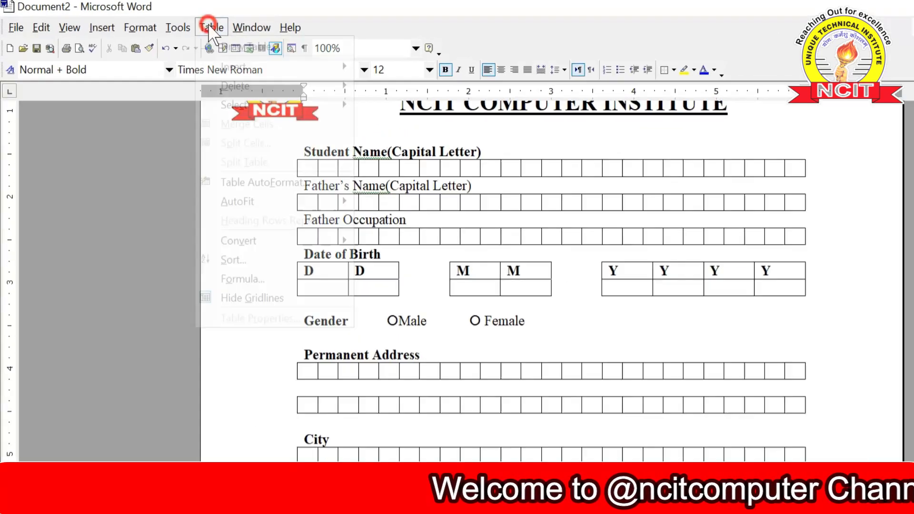
{"action": "left_click", "coordinate": [188, 56]}
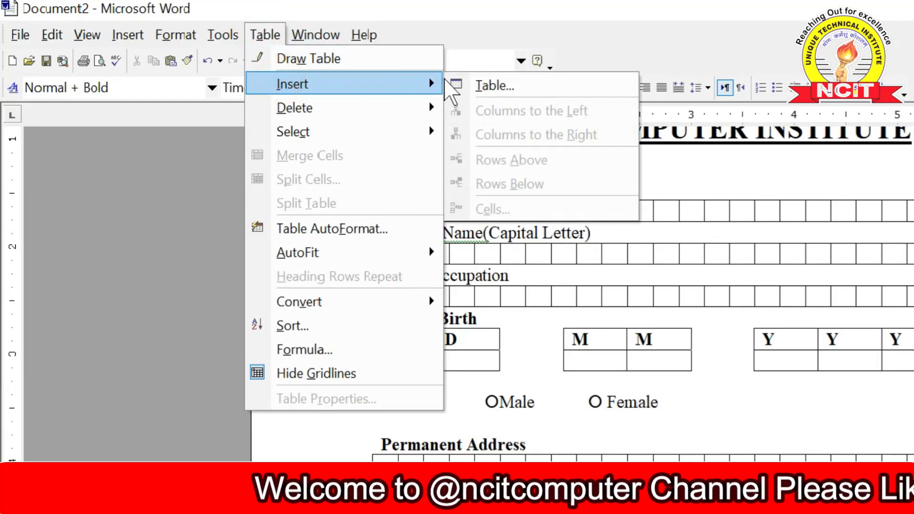
{"action": "left_click", "coordinate": [472, 85]}
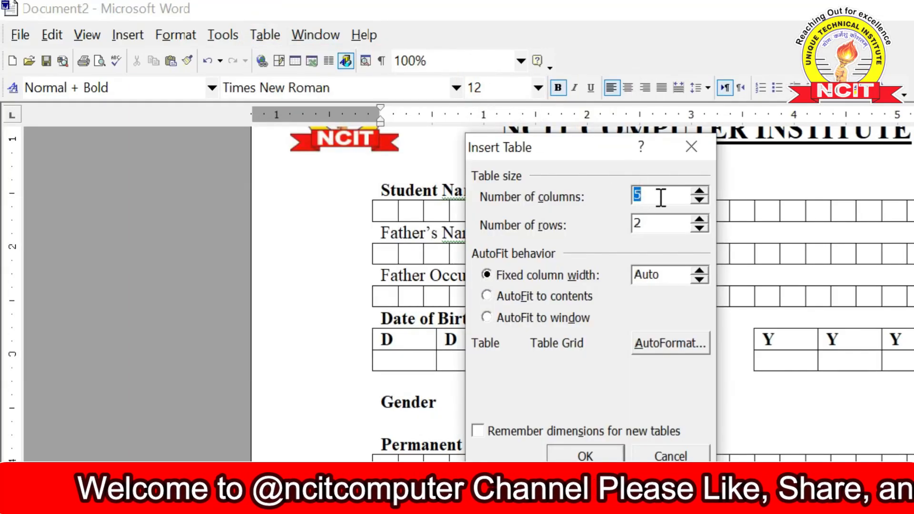
{"action": "type", "text": "3"}
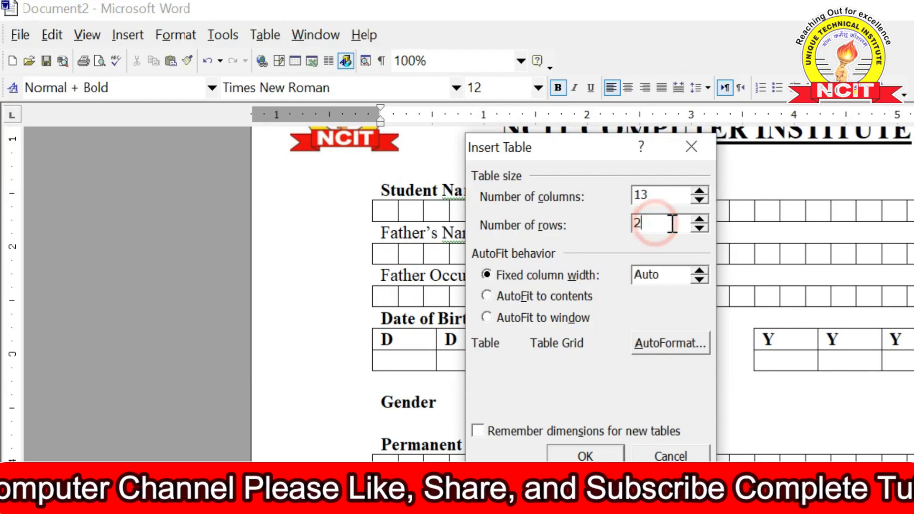
{"action": "left_click", "coordinate": [695, 228]}
{"action": "scroll", "coordinate": [326, 189], "scroll_direction": "up", "scroll_amount": 2}
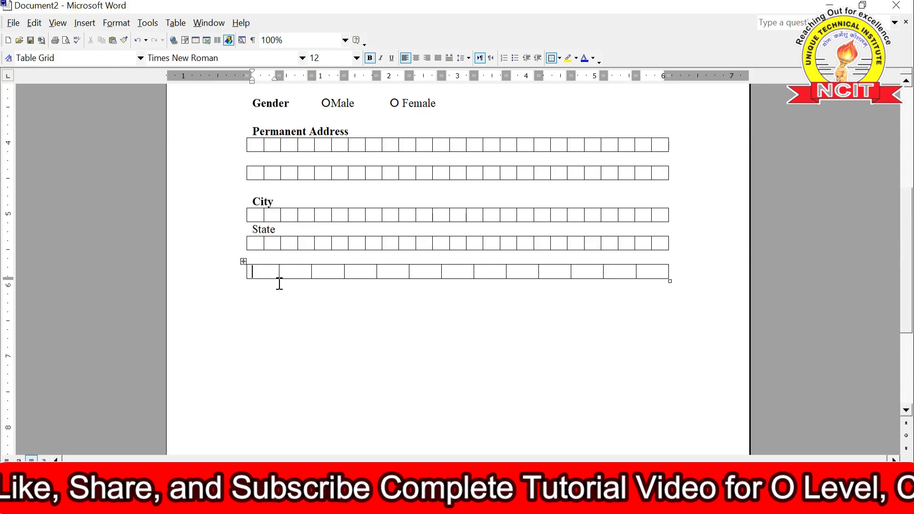
{"action": "left_click", "coordinate": [266, 274]}
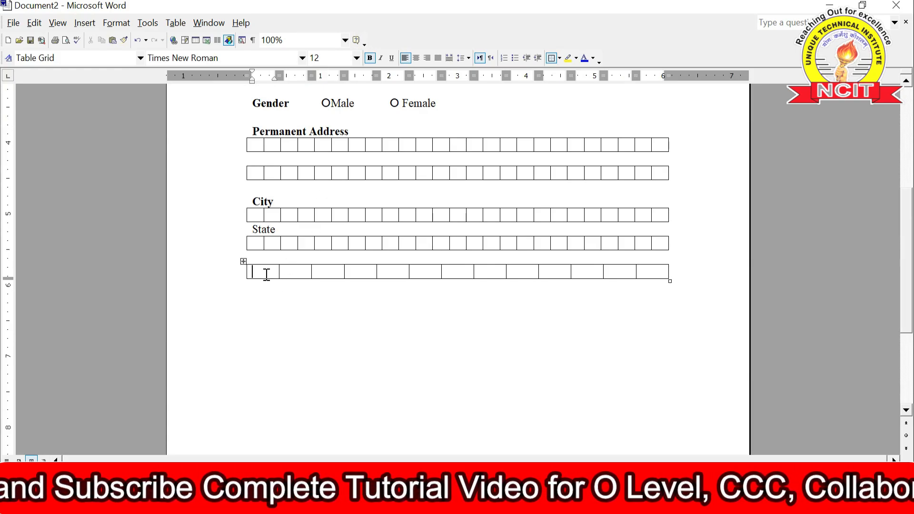
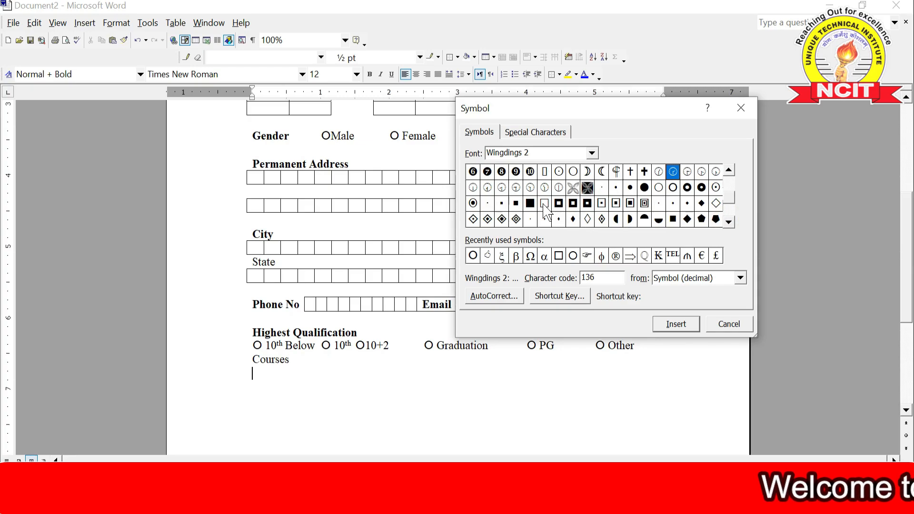
Insert the Wingdings 2 hollow square, character code 163, under "Courses" and assign it the shortcut Ctrl+Num 5
{"action": "left_click", "coordinate": [544, 204]}
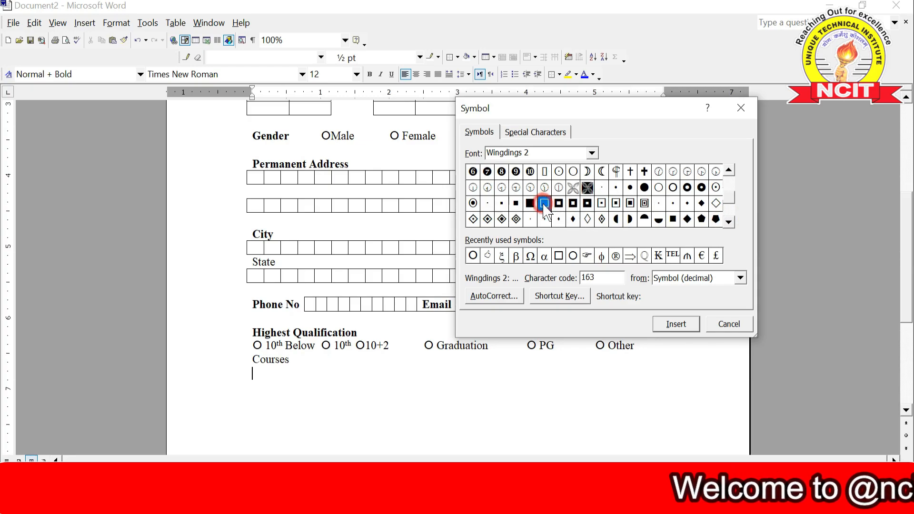
{"action": "left_click", "coordinate": [678, 324]}
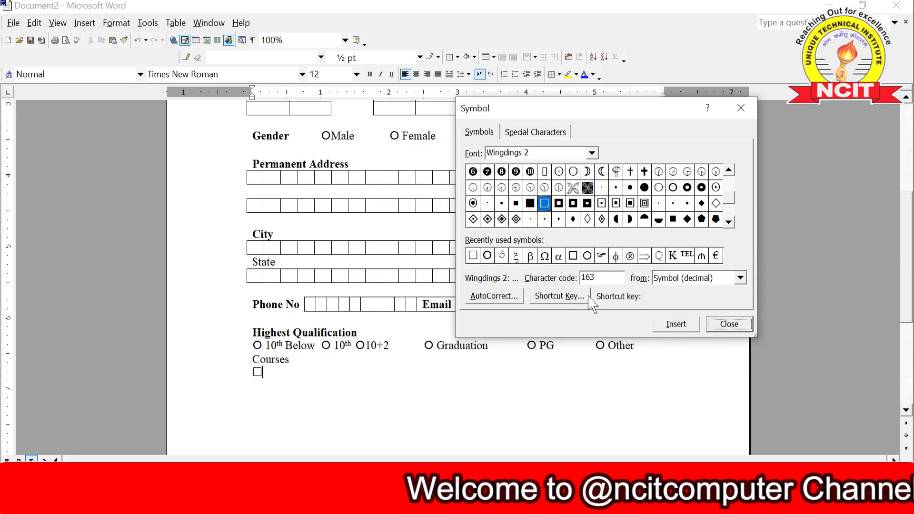
{"action": "left_click", "coordinate": [559, 296]}
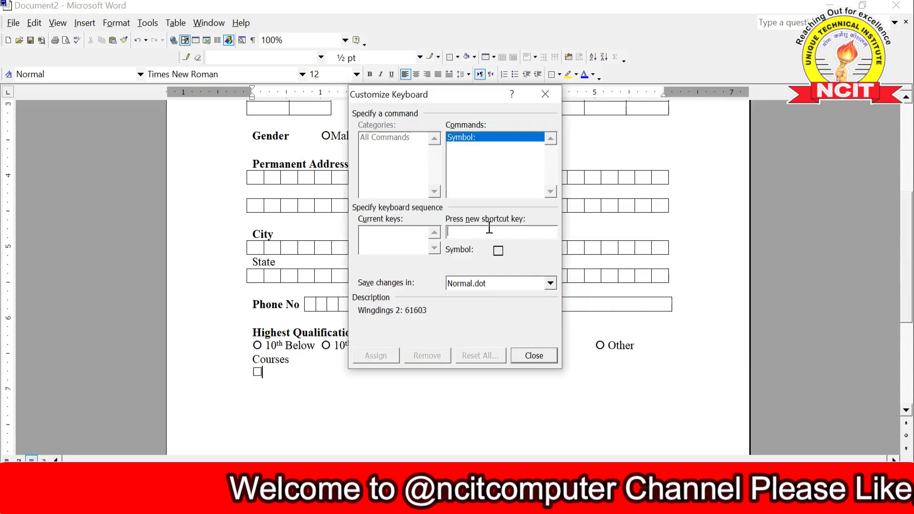
{"action": "left_click", "coordinate": [477, 233]}
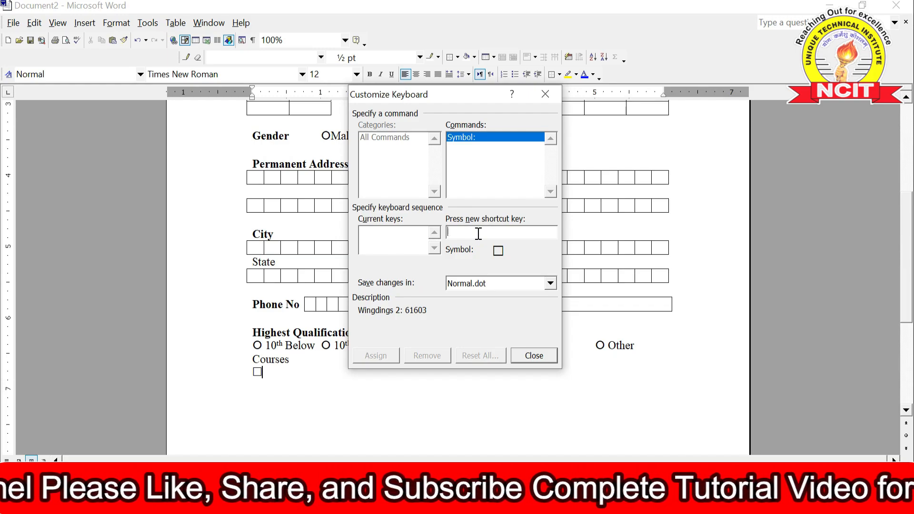
{"action": "key", "text": "ctrl+KP_5"}
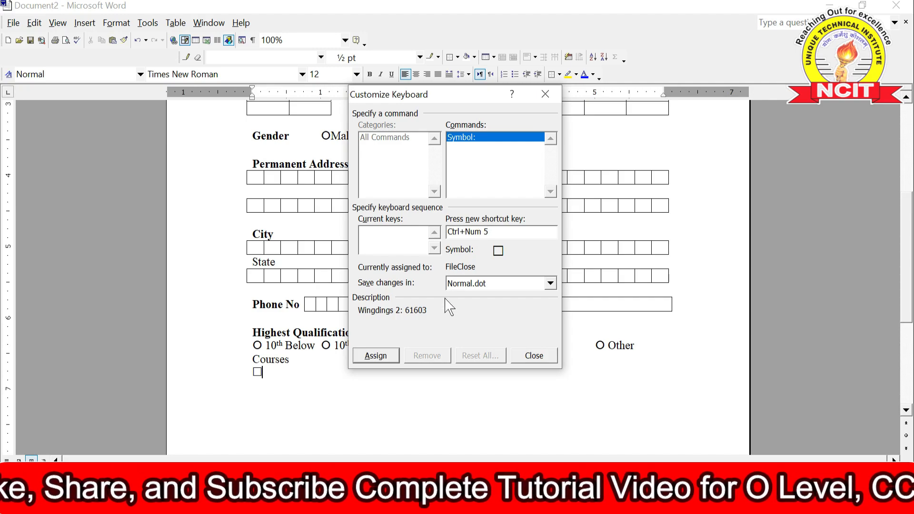
{"action": "left_click", "coordinate": [383, 355]}
{"action": "left_click", "coordinate": [528, 357]}
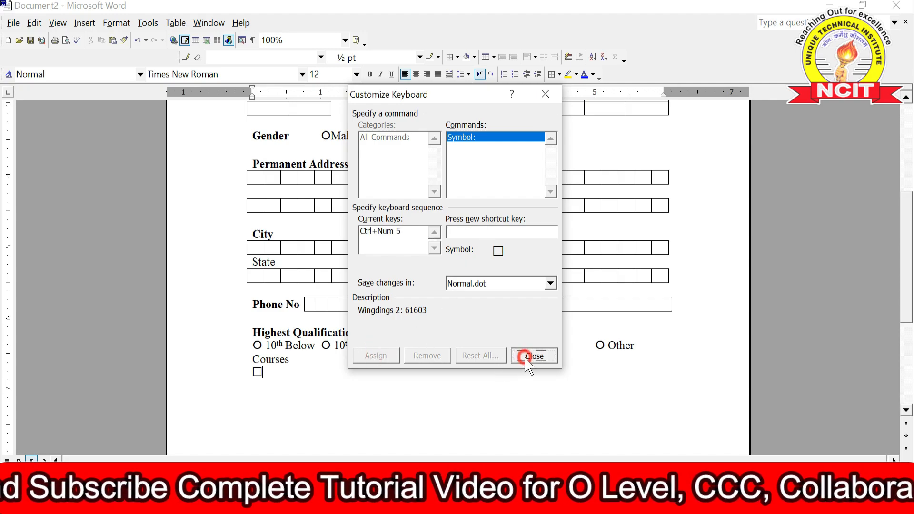
{"action": "left_click", "coordinate": [729, 324]}
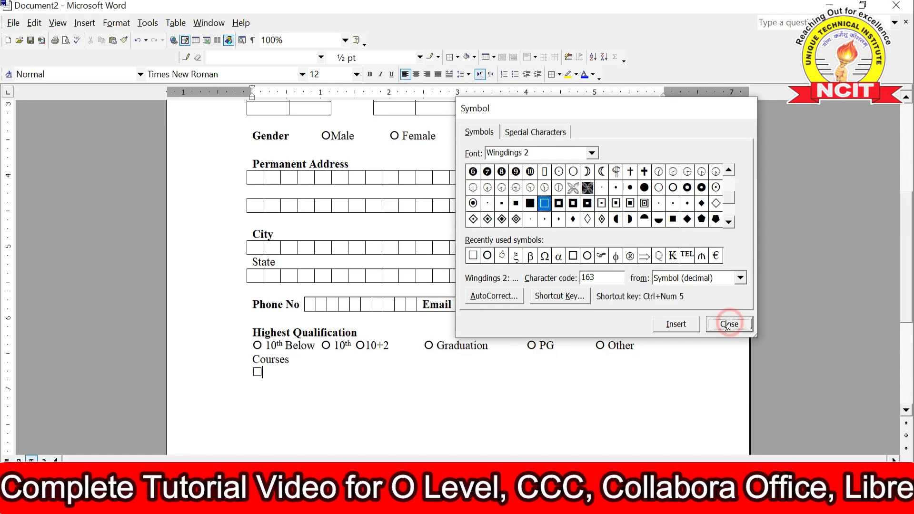
Complete a row of square checkbox options under "Courses" reading CCC, BCC, DCA and ADCA, spaced evenly apart
{"action": "scroll", "coordinate": [301, 241], "scroll_direction": "up", "scroll_amount": 4}
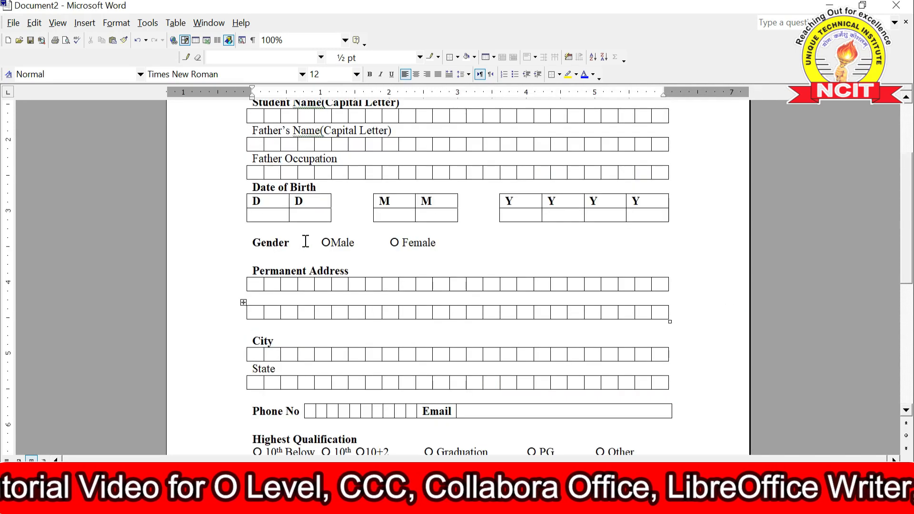
{"action": "scroll", "coordinate": [307, 248], "scroll_direction": "down", "scroll_amount": 3}
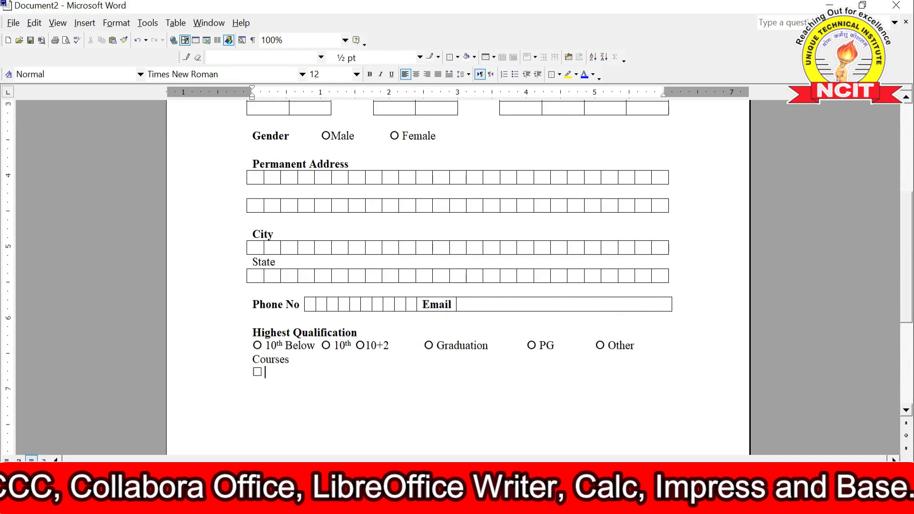
{"action": "type", "text": "C"}
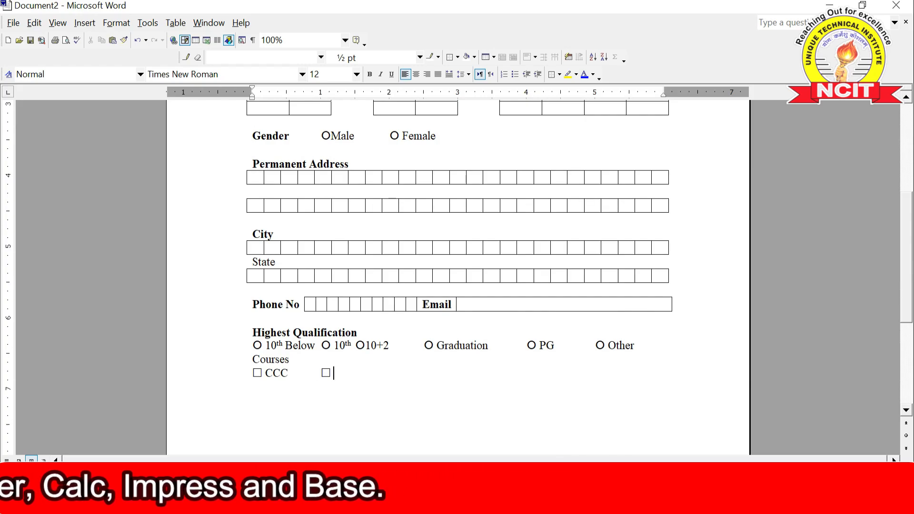
{"action": "type", "text": "CC ☐ DCA ☐"}
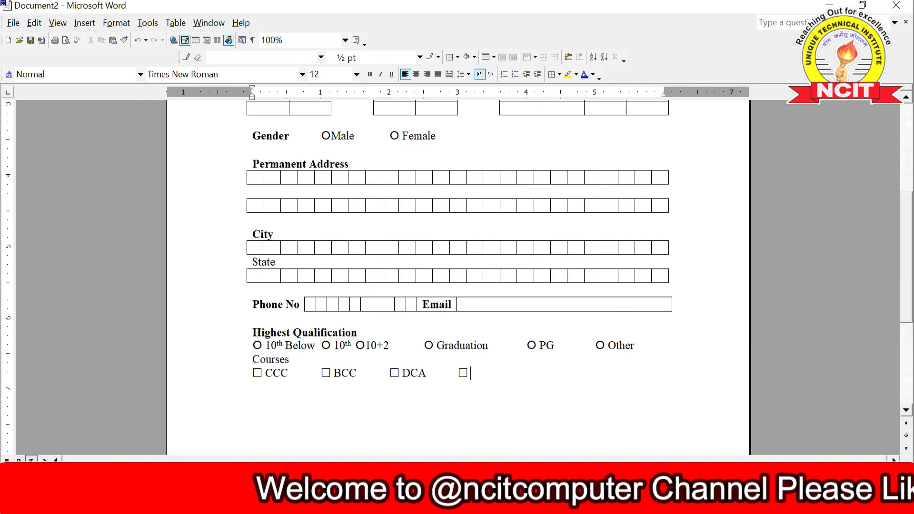
{"action": "type", "text": "ADCA"}
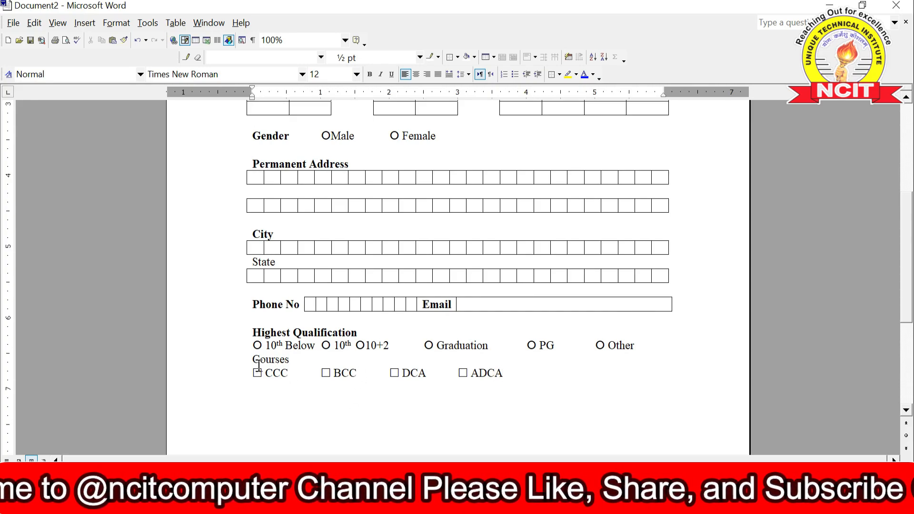
Make the "Courses" heading bold
{"action": "left_click_drag", "start_coordinate": [252, 360], "coordinate": [295, 360]}
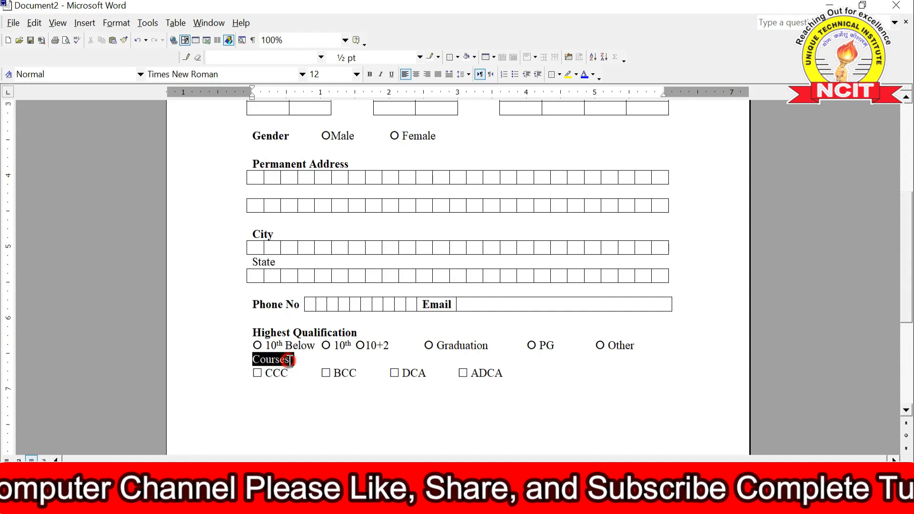
{"action": "left_click", "coordinate": [369, 74]}
{"action": "left_click", "coordinate": [380, 395]}
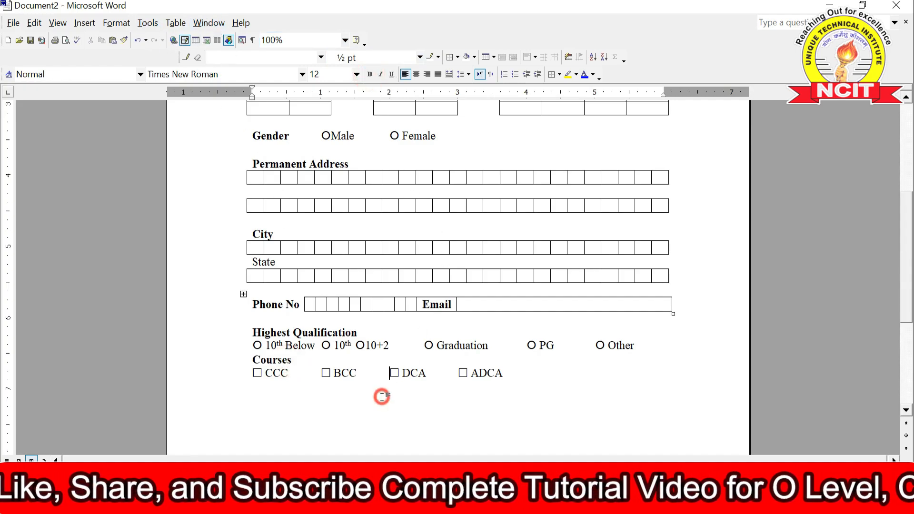
Add the checkbox options PGDCA and BCA after ADCA, and start a second option line with an empty checkbox
{"action": "scroll", "coordinate": [327, 354], "scroll_direction": "up", "scroll_amount": 10}
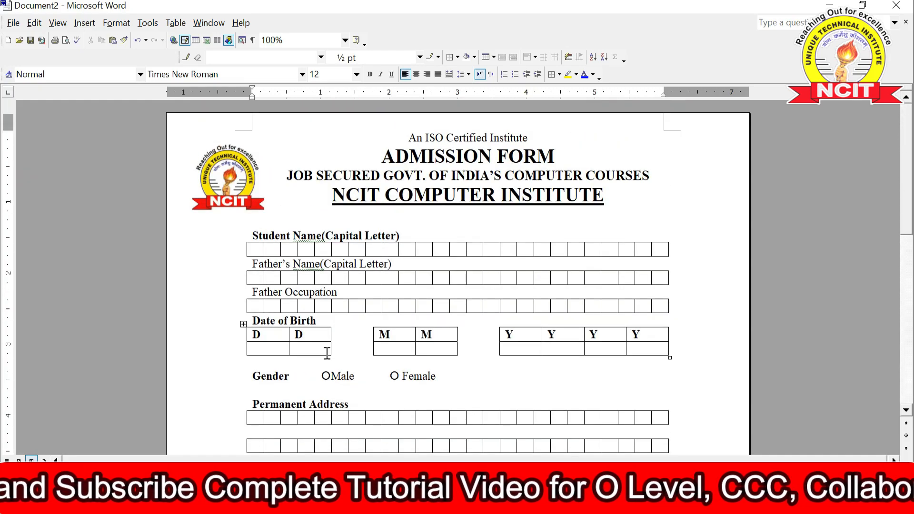
{"action": "scroll", "coordinate": [357, 308], "scroll_direction": "down", "scroll_amount": 10}
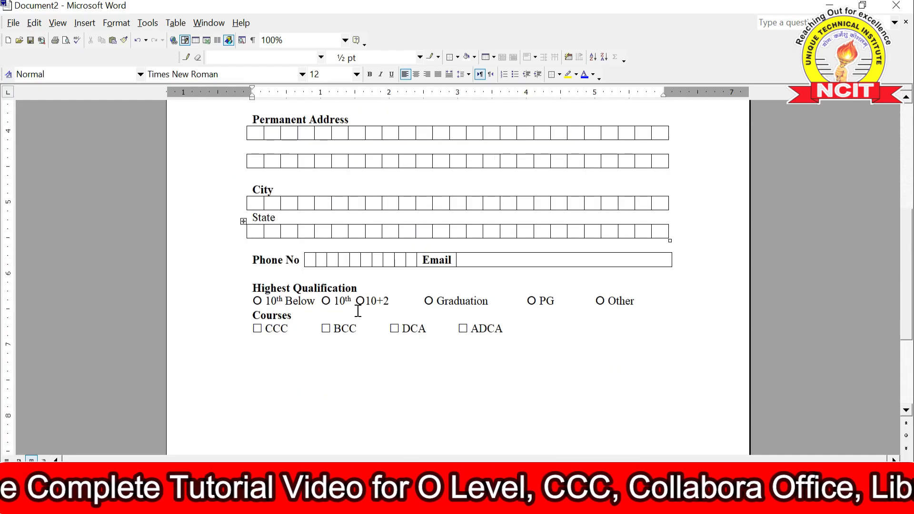
{"action": "left_click", "coordinate": [517, 332]}
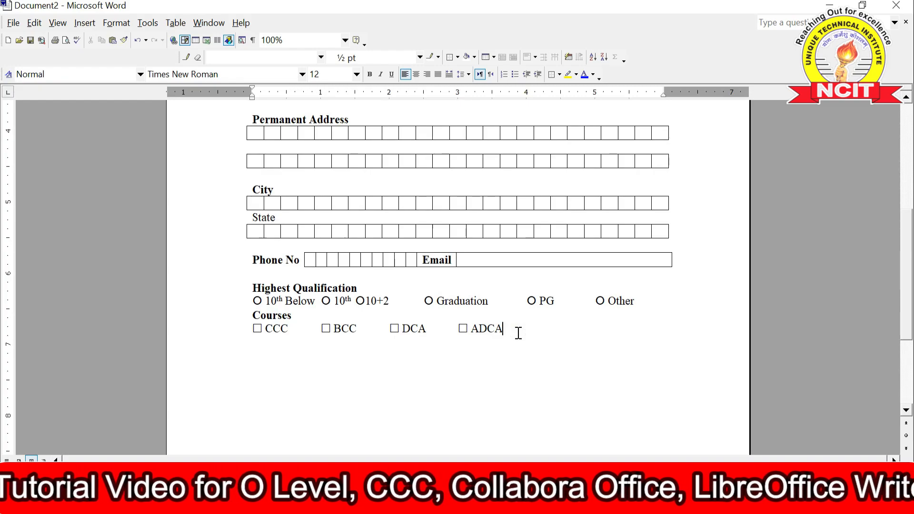
{"action": "key", "text": "Tab"}
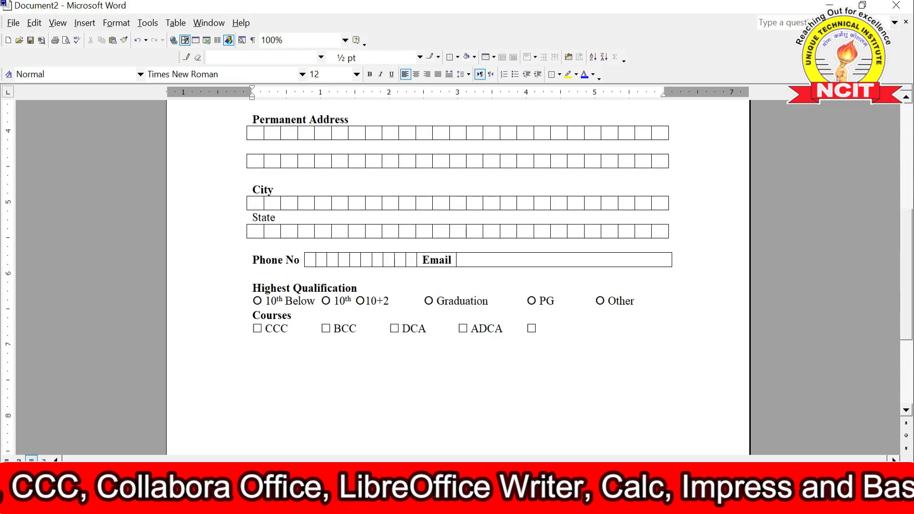
{"action": "type", "text": "PGDC"}
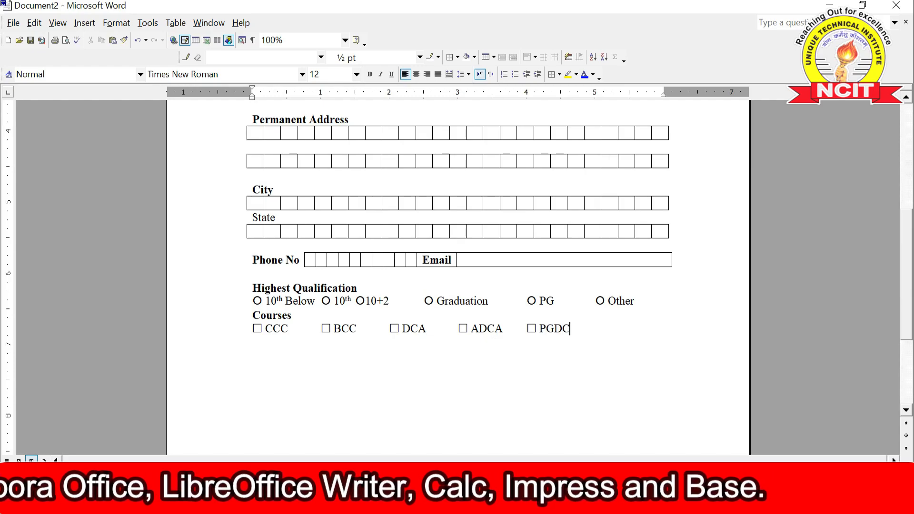
{"action": "type", "text": "A"}
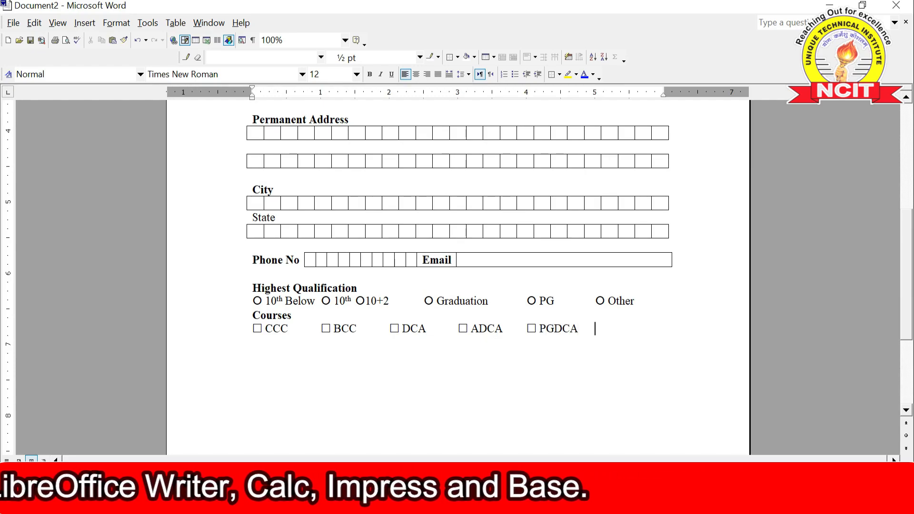
{"action": "type", "text": "☐"}
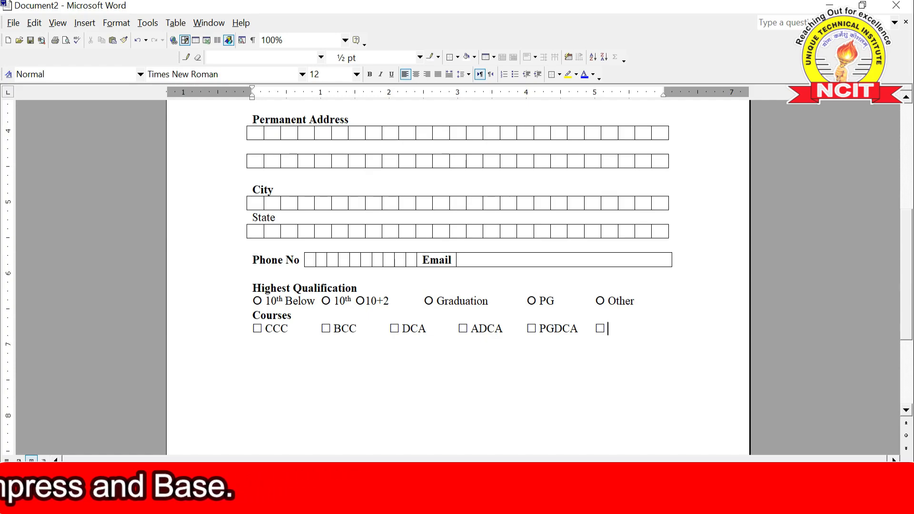
{"action": "type", "text": "BCA"}
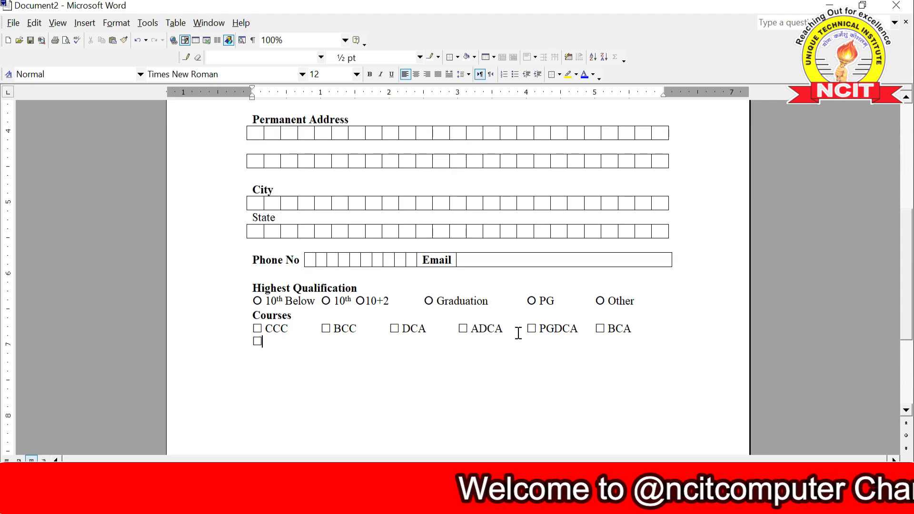
Label the empty checkbox on the second course line TALLY and check the photo box in the ADMISSION ADCA.DOC reference form
{"action": "type", "text": "TALLY"}
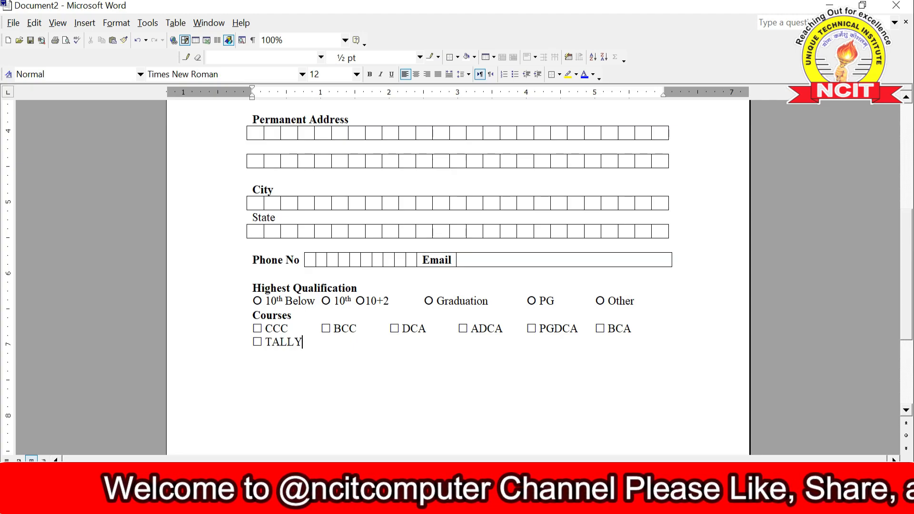
{"action": "scroll", "coordinate": [491, 306], "scroll_direction": "up", "scroll_amount": 5}
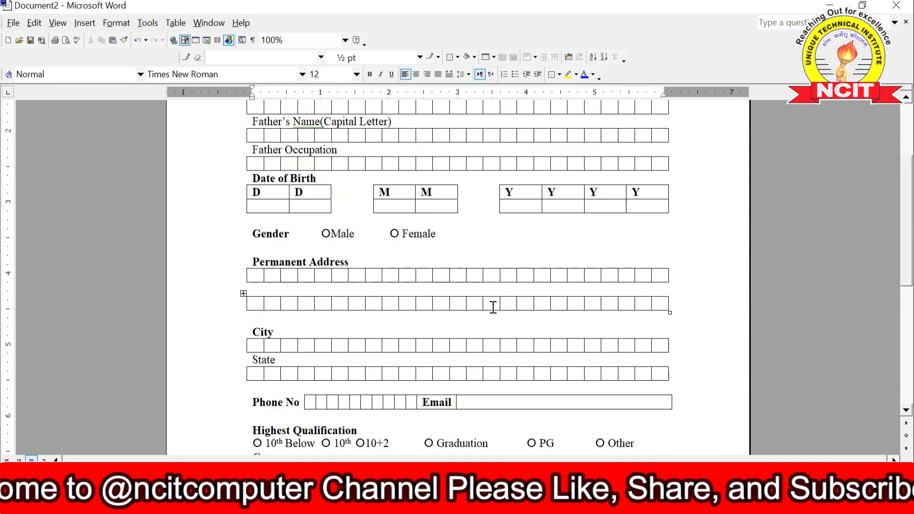
{"action": "scroll", "coordinate": [493, 306], "scroll_direction": "up", "scroll_amount": 4}
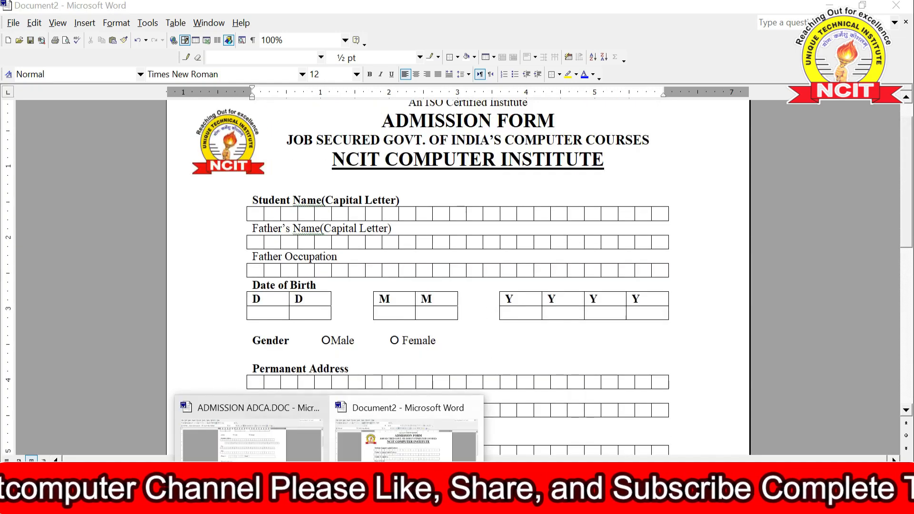
{"action": "left_click", "coordinate": [245, 419]}
{"action": "scroll", "coordinate": [402, 301], "scroll_direction": "up", "scroll_amount": 4}
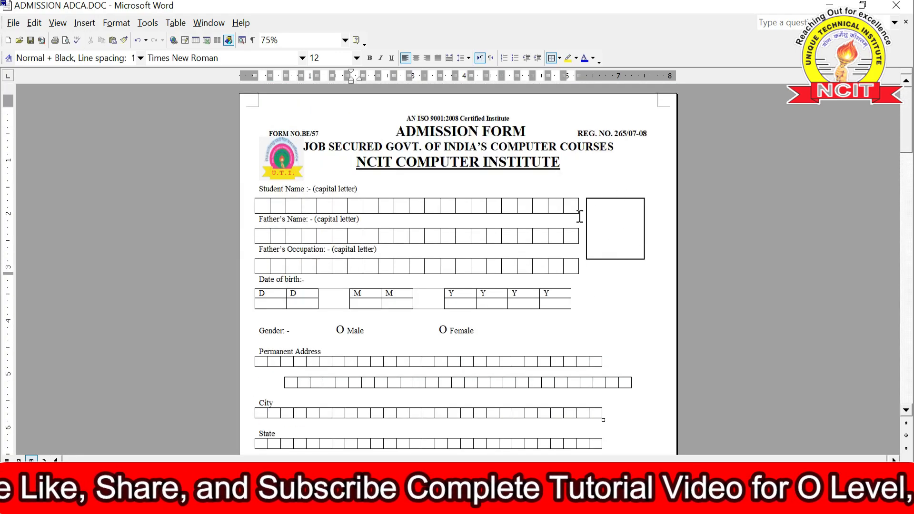
{"action": "mouse_move", "coordinate": [328, 504]}
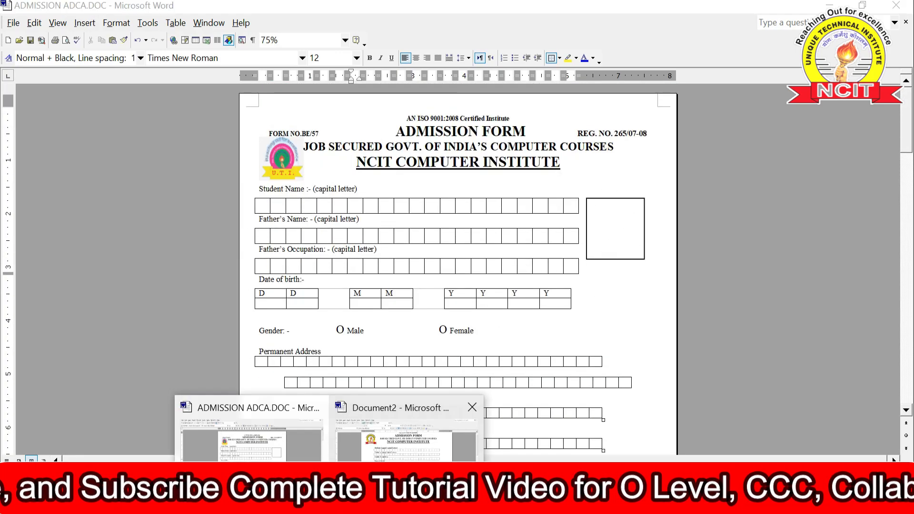
{"action": "left_click", "coordinate": [383, 416]}
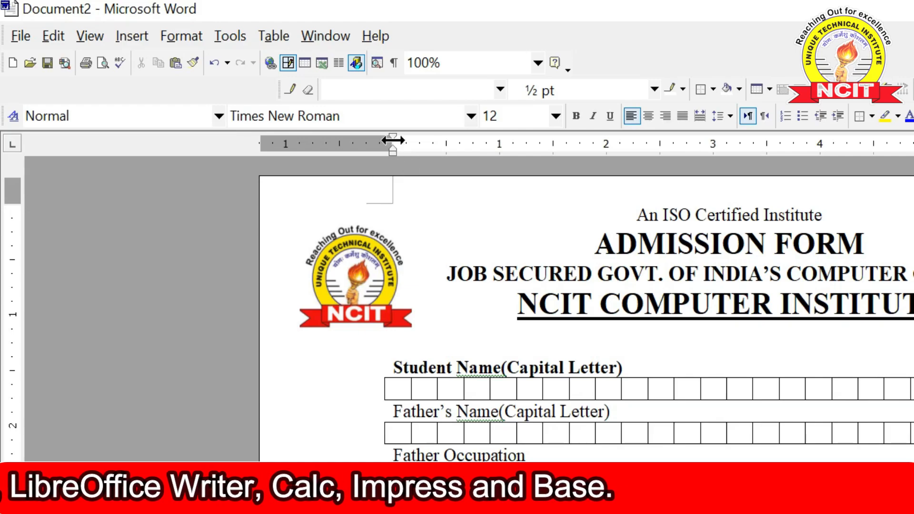
Narrow the page margins to about 0.5 inch on the left and about 0.1 inch on the right
{"action": "left_click_drag", "start_coordinate": [392, 138], "coordinate": [317, 140]}
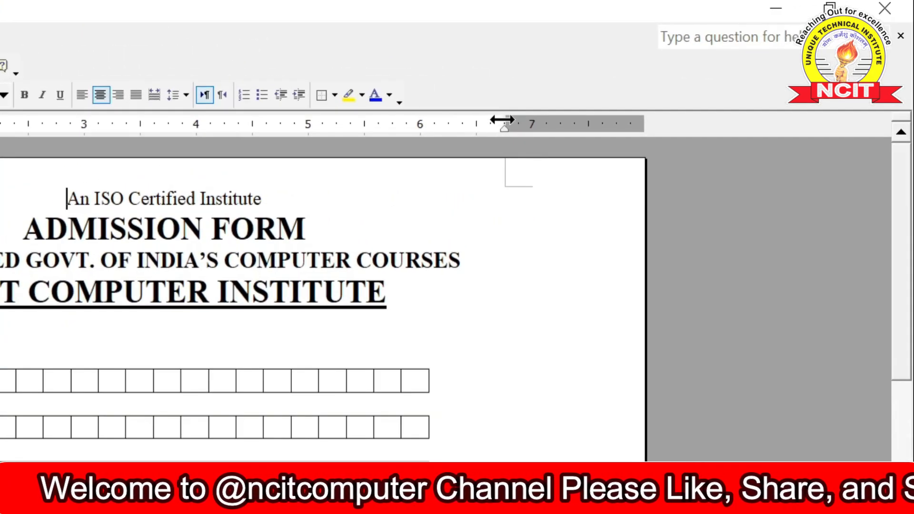
{"action": "left_click_drag", "start_coordinate": [663, 78], "coordinate": [727, 77]}
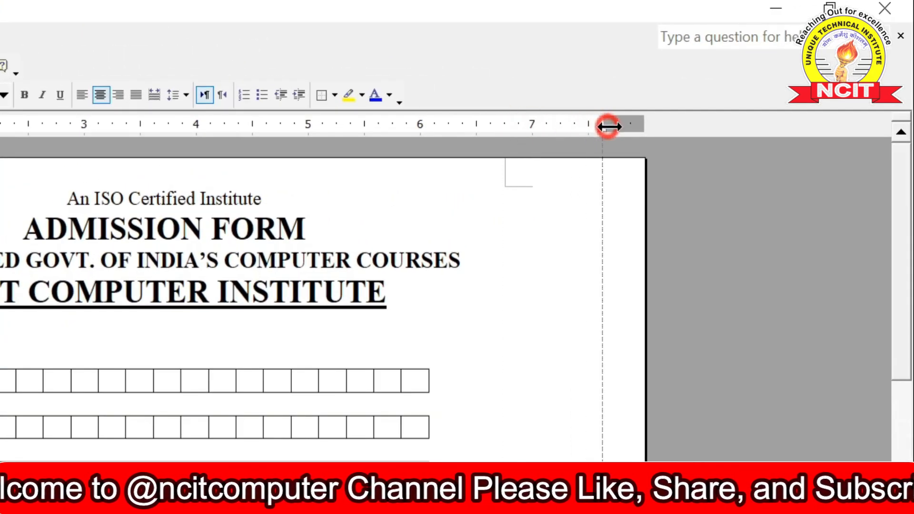
{"action": "left_click_drag", "start_coordinate": [608, 126], "coordinate": [630, 126]}
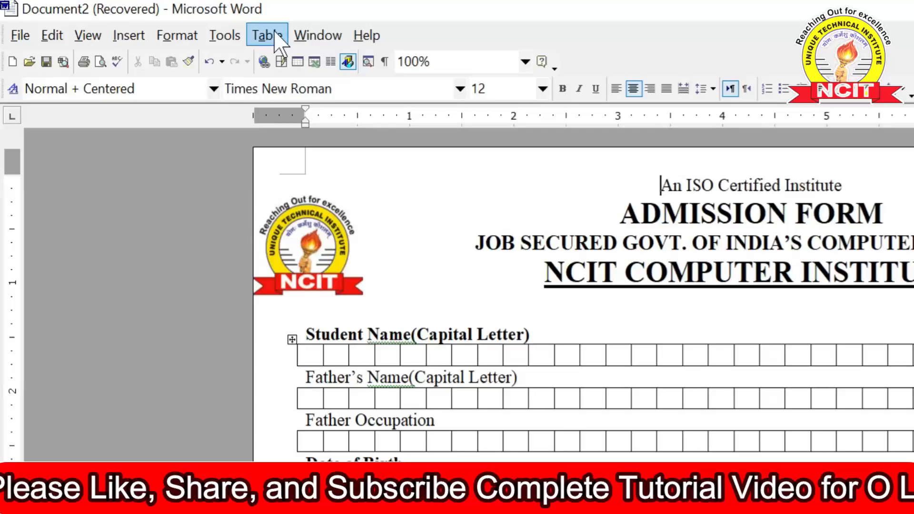
Draw an empty single-cell photo box about 1.4 inches square with Draw Table, to the right of the student and father detail rows
{"action": "left_click", "coordinate": [94, 25]}
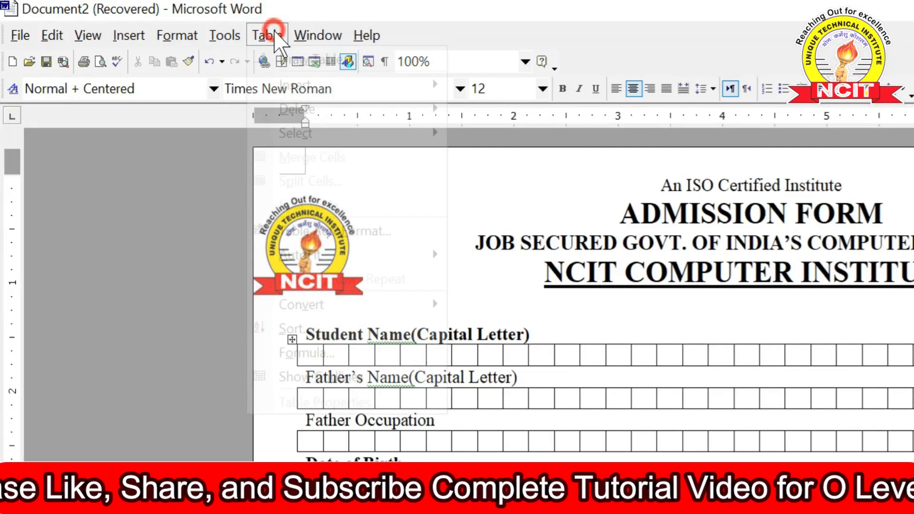
{"action": "left_click", "coordinate": [275, 58]}
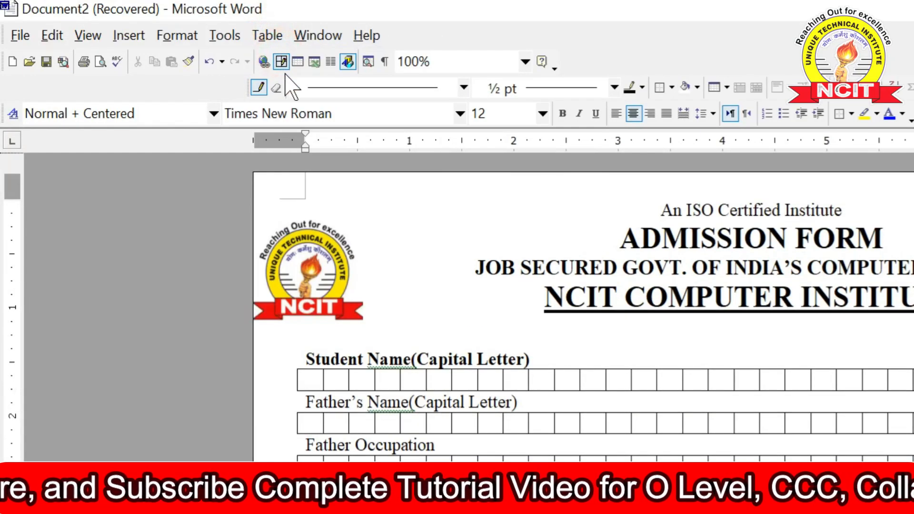
{"action": "left_click_drag", "start_coordinate": [247, 86], "coordinate": [315, 179]}
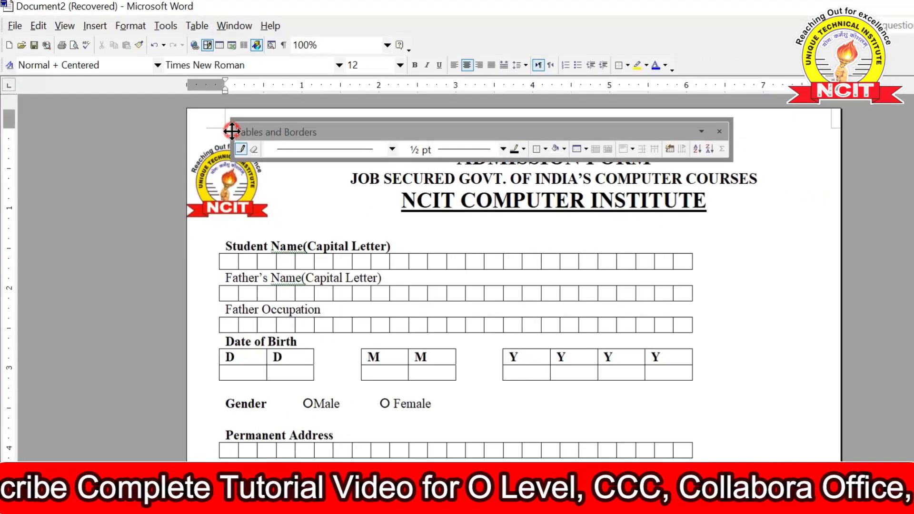
{"action": "left_click_drag", "start_coordinate": [231, 131], "coordinate": [251, 128]}
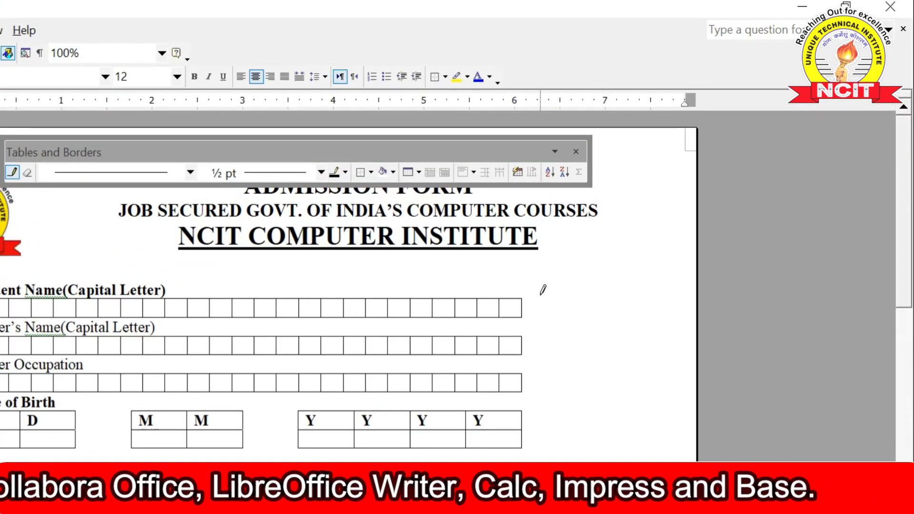
{"action": "left_click_drag", "start_coordinate": [629, 222], "coordinate": [689, 282]}
{"action": "left_click_drag", "start_coordinate": [617, 374], "coordinate": [660, 422]}
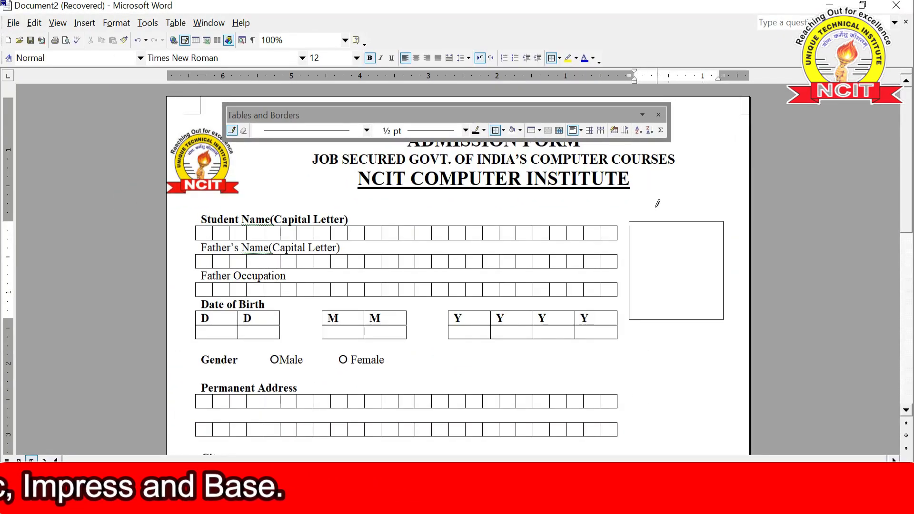
{"action": "left_click_drag", "start_coordinate": [497, 115], "coordinate": [464, 77]}
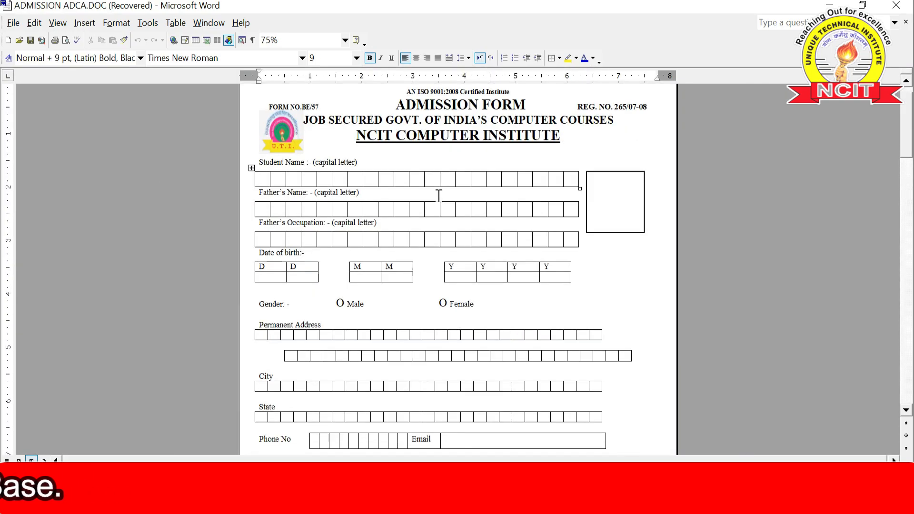
Compare the upper part of the ADMISSION ADCA.DOC reference with the new form, reviewing the new form down to its course options
{"action": "scroll", "coordinate": [438, 197], "scroll_direction": "down", "scroll_amount": 3}
{"action": "scroll", "coordinate": [438, 197], "scroll_direction": "up", "scroll_amount": 3}
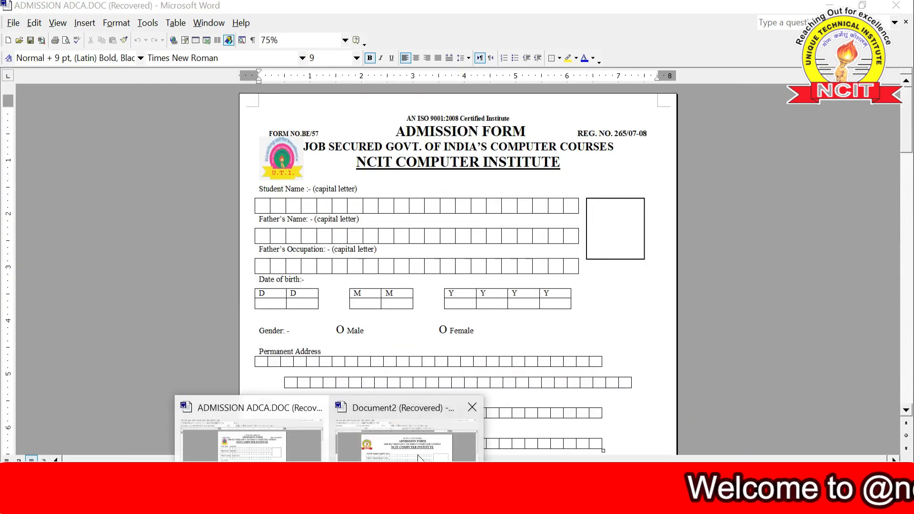
{"action": "left_click", "coordinate": [418, 454]}
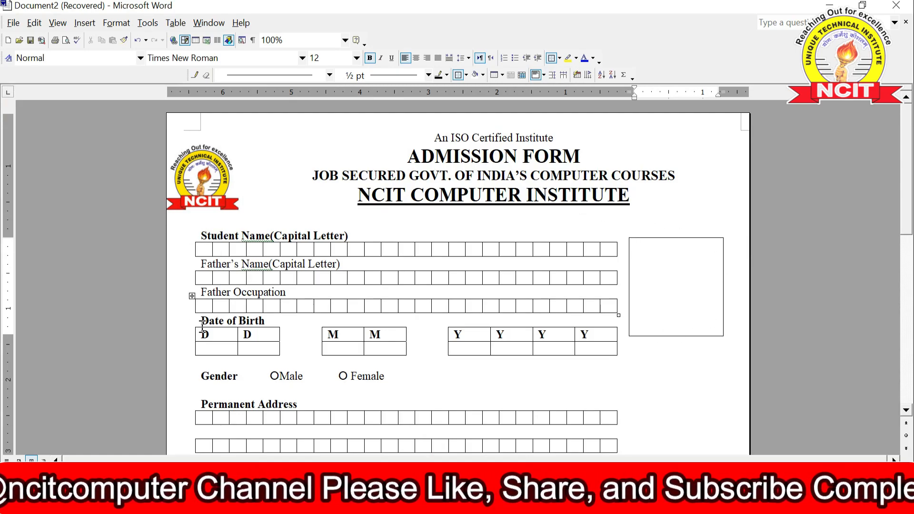
{"action": "scroll", "coordinate": [225, 303], "scroll_direction": "down", "scroll_amount": 4}
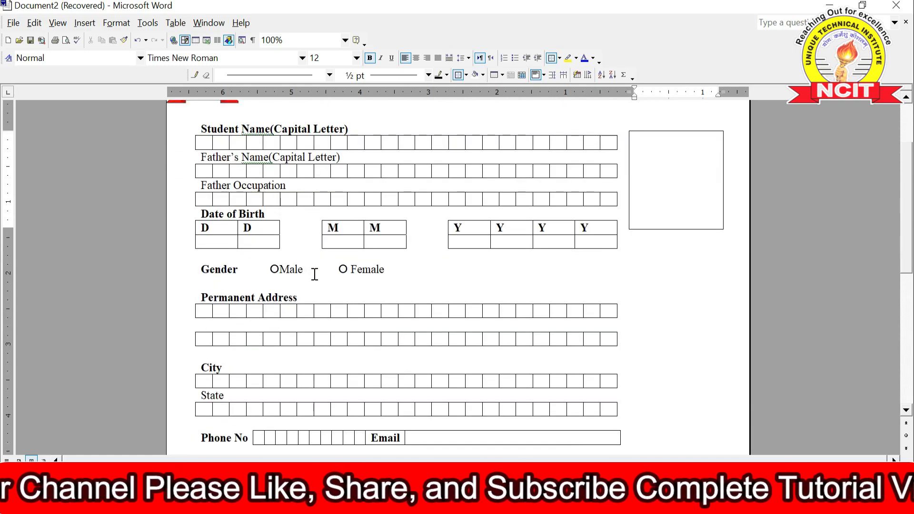
{"action": "scroll", "coordinate": [304, 272], "scroll_direction": "down", "scroll_amount": 3}
{"action": "scroll", "coordinate": [245, 309], "scroll_direction": "down", "scroll_amount": 1}
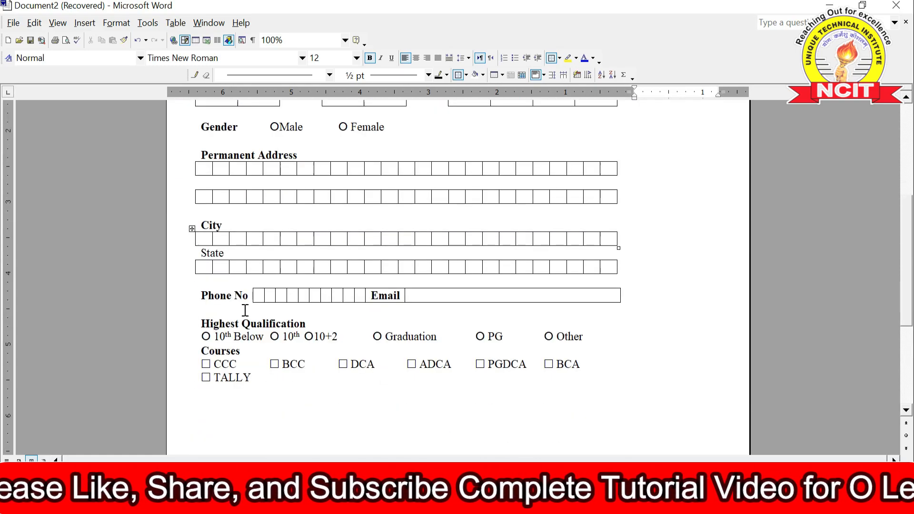
{"action": "scroll", "coordinate": [239, 301], "scroll_direction": "down", "scroll_amount": 2}
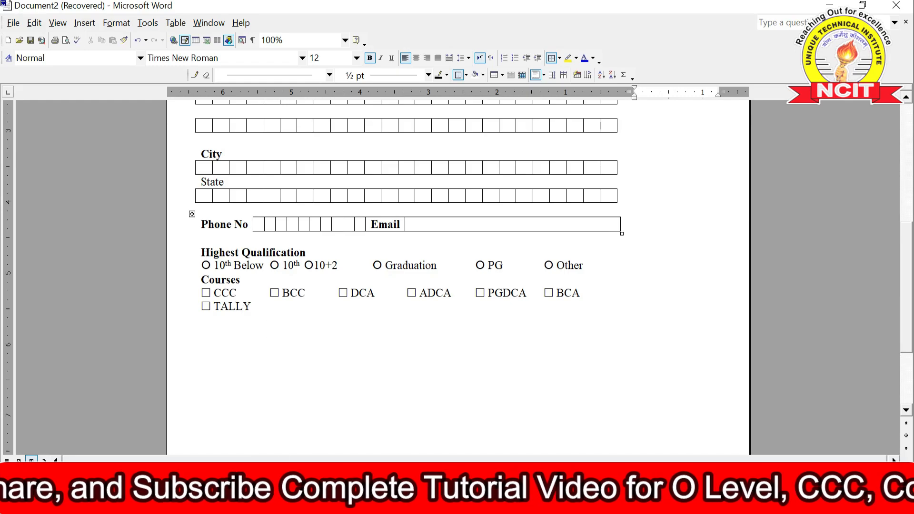
Examine the remaining Occupation, Category, previous-appearance and Declaration sections in ADMISSION ADCA.DOC, and return to the heading of the new form
{"action": "left_click", "coordinate": [259, 419]}
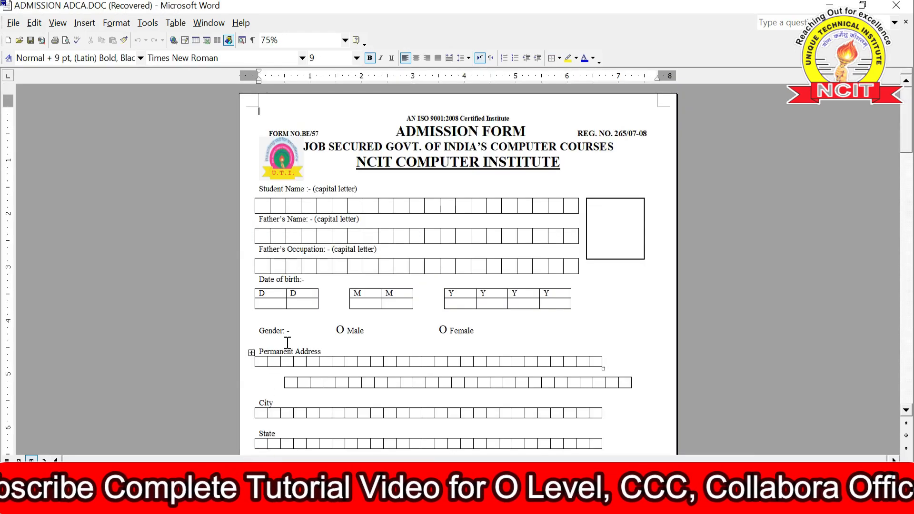
{"action": "scroll", "coordinate": [290, 340], "scroll_direction": "down", "scroll_amount": 9}
{"action": "scroll", "coordinate": [290, 340], "scroll_direction": "down", "scroll_amount": 4}
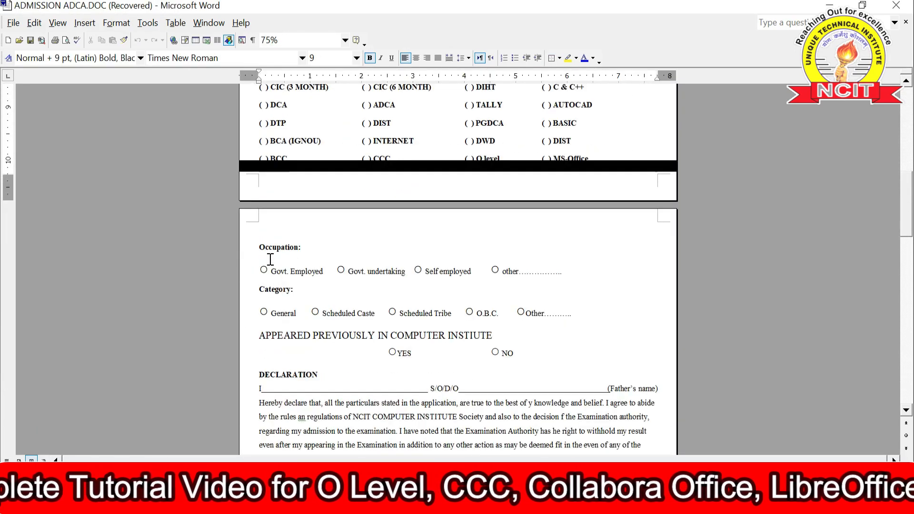
{"action": "scroll", "coordinate": [292, 251], "scroll_direction": "down", "scroll_amount": 1}
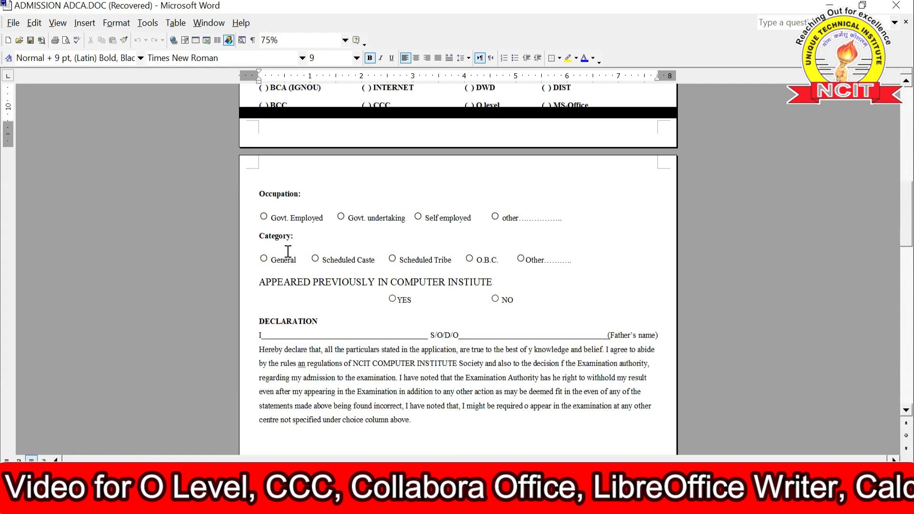
{"action": "scroll", "coordinate": [471, 246], "scroll_direction": "down", "scroll_amount": 1}
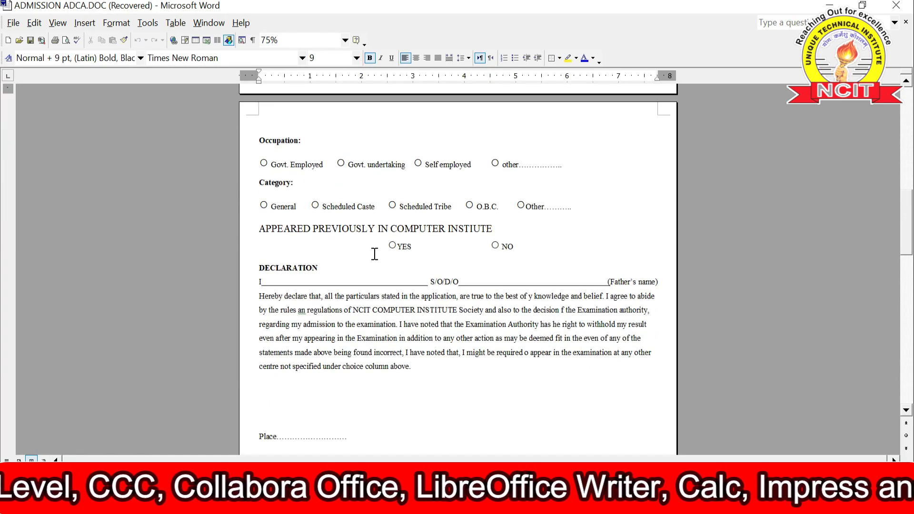
{"action": "scroll", "coordinate": [397, 277], "scroll_direction": "down", "scroll_amount": 5}
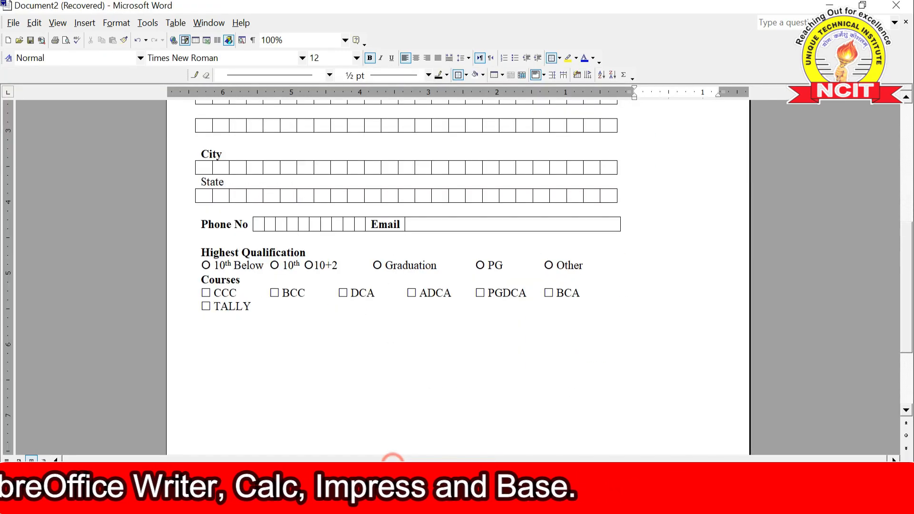
{"action": "scroll", "coordinate": [408, 390], "scroll_direction": "up", "scroll_amount": 4}
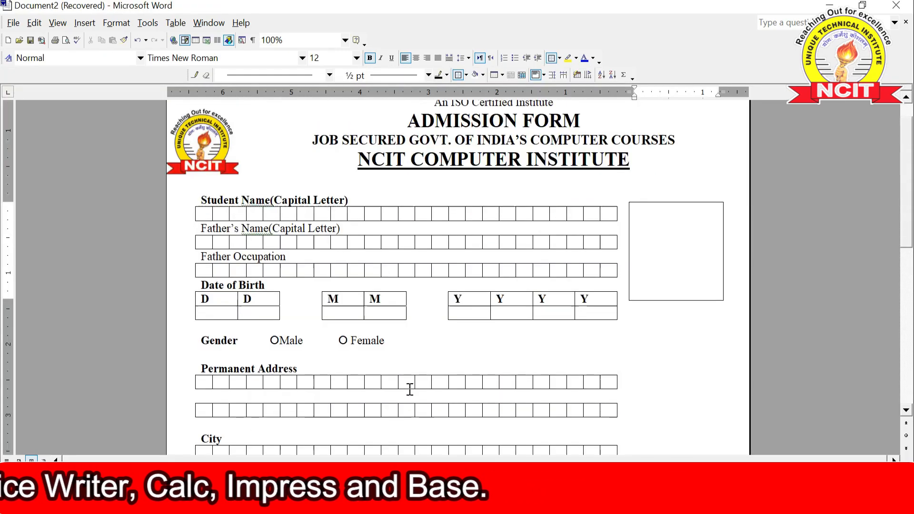
{"action": "scroll", "coordinate": [410, 389], "scroll_direction": "up", "scroll_amount": 1}
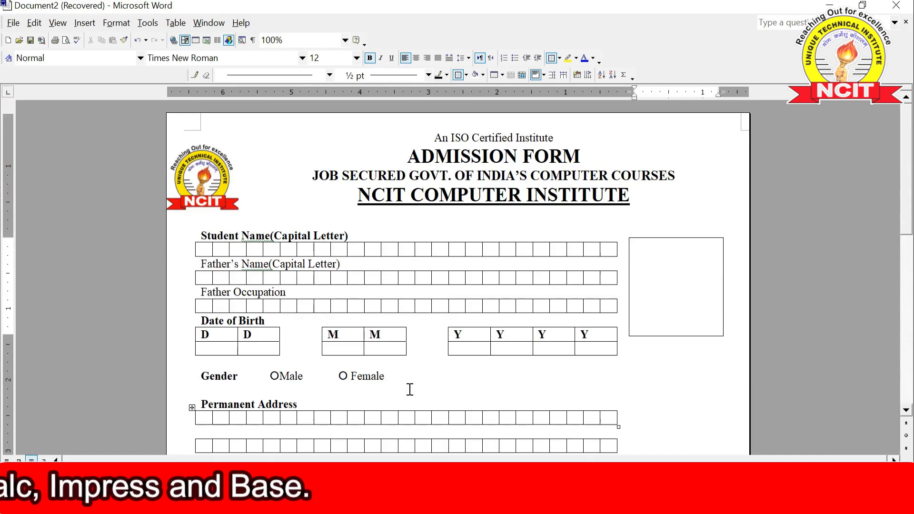